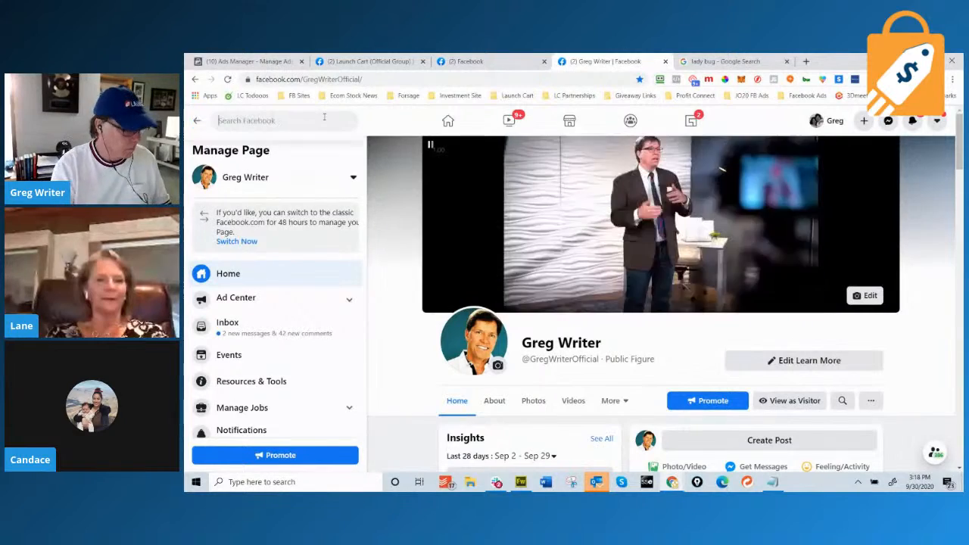
Start a new search from the Facebook search box.
left_click(324, 117)
Search 'harry', pick the 'i love harry potter' suggestion and open the I Love Harry Potter page.
type("harry")
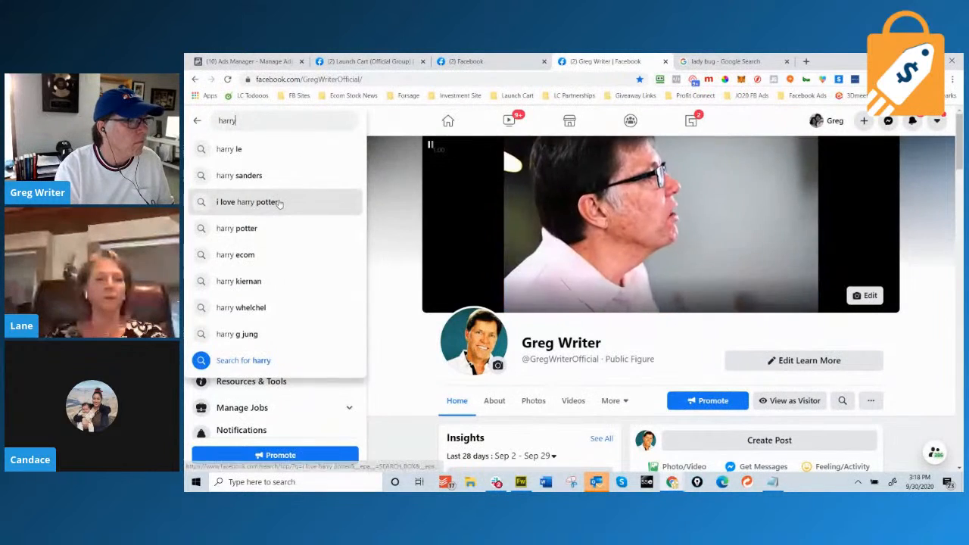
left_click(279, 202)
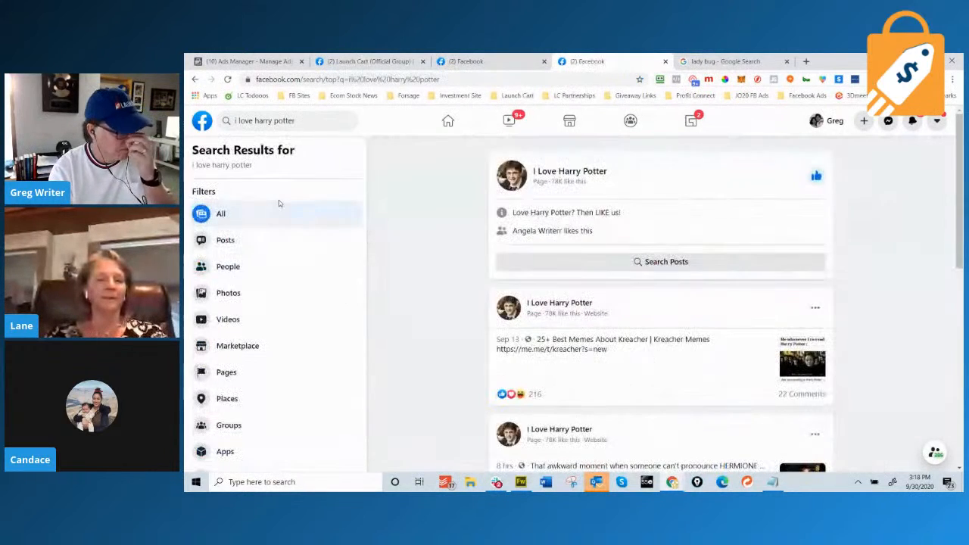
left_click(571, 171)
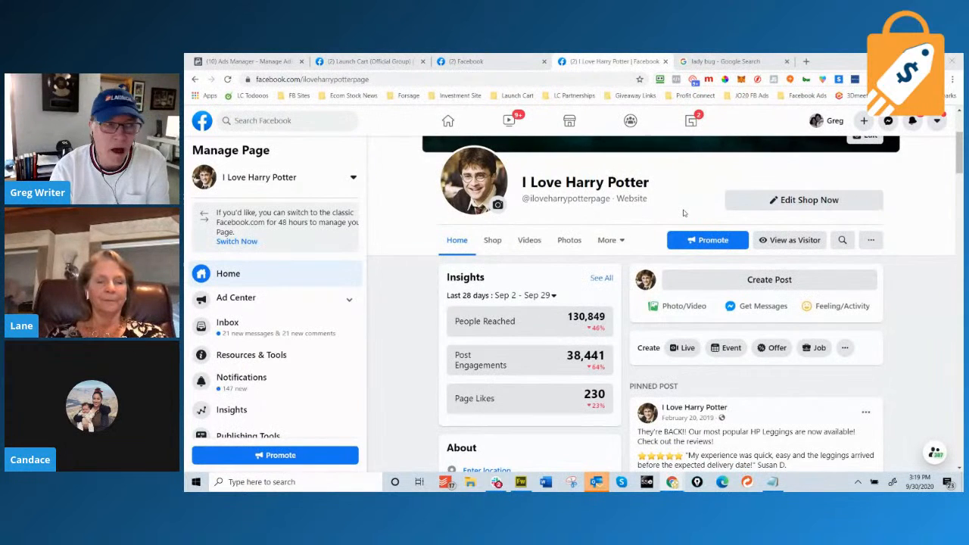
Load the youstatement.com store in the other browser tab.
left_click(769, 62)
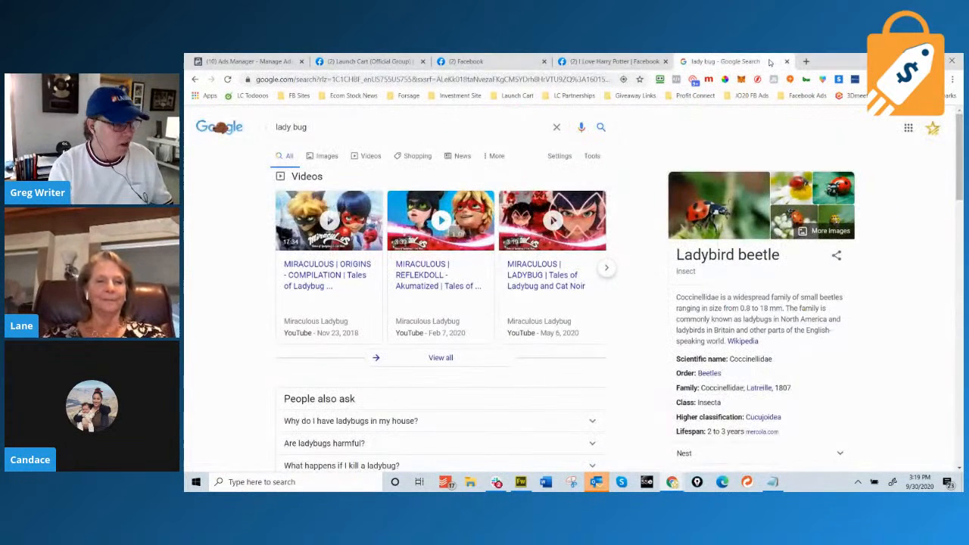
left_click(529, 78)
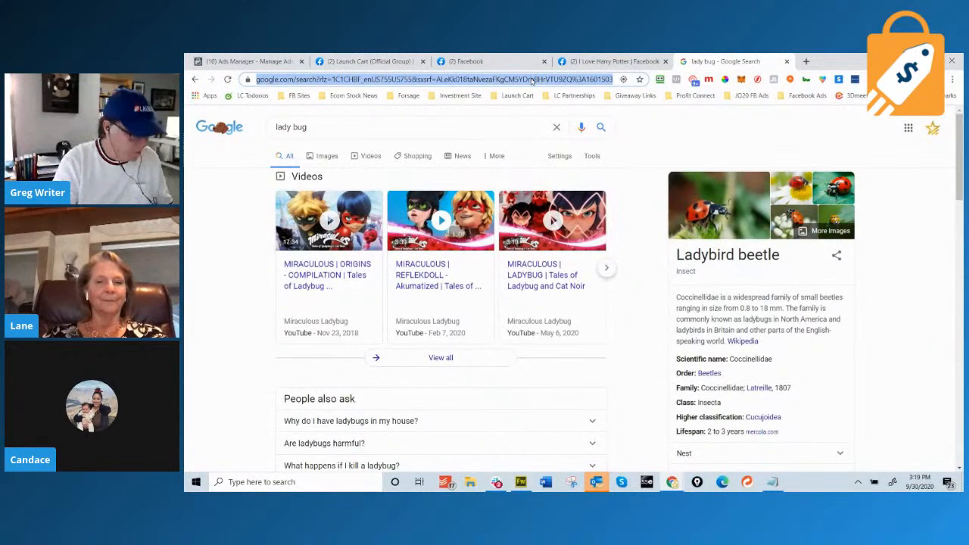
type("you")
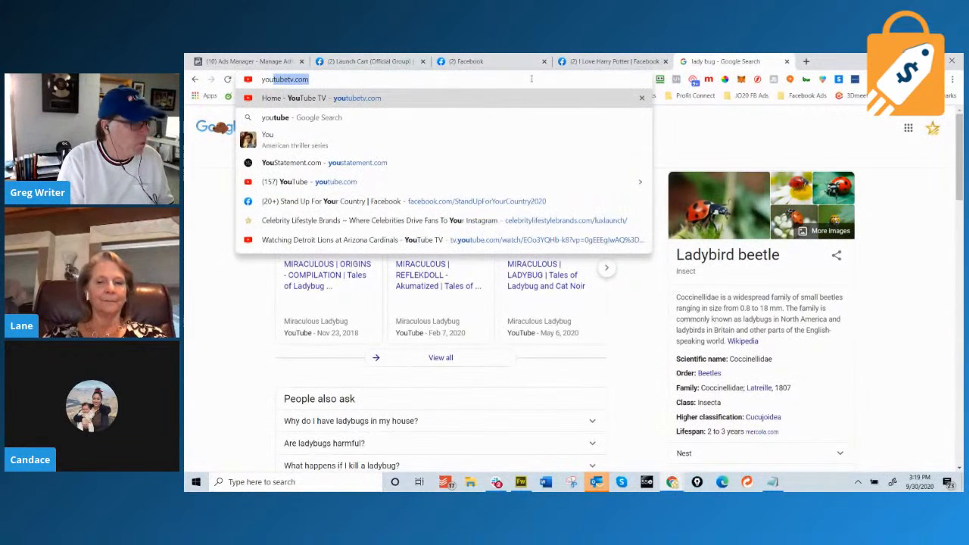
type("sta")
key("Return")
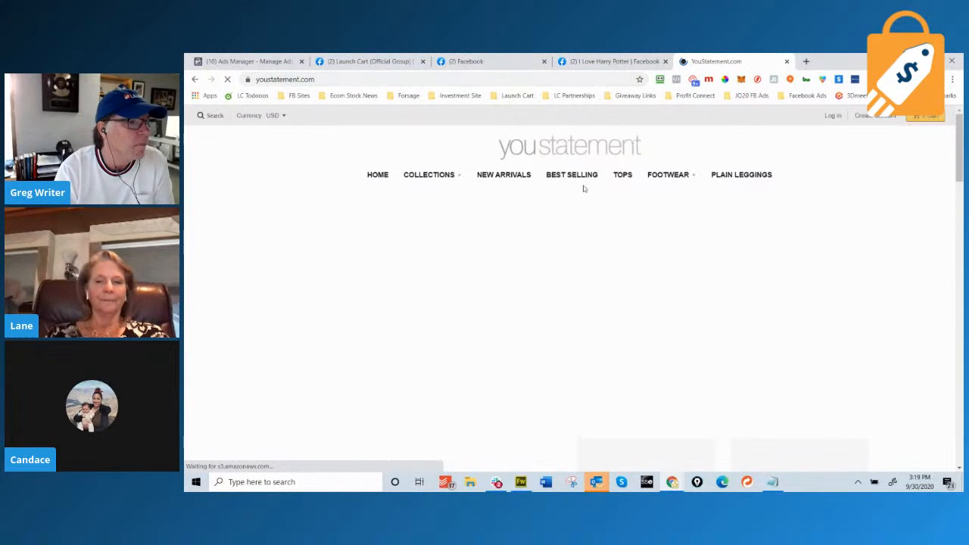
Review the Run Like You're Late For Platform 9 3/4 Leggings title and description.
mouse_move(447, 182)
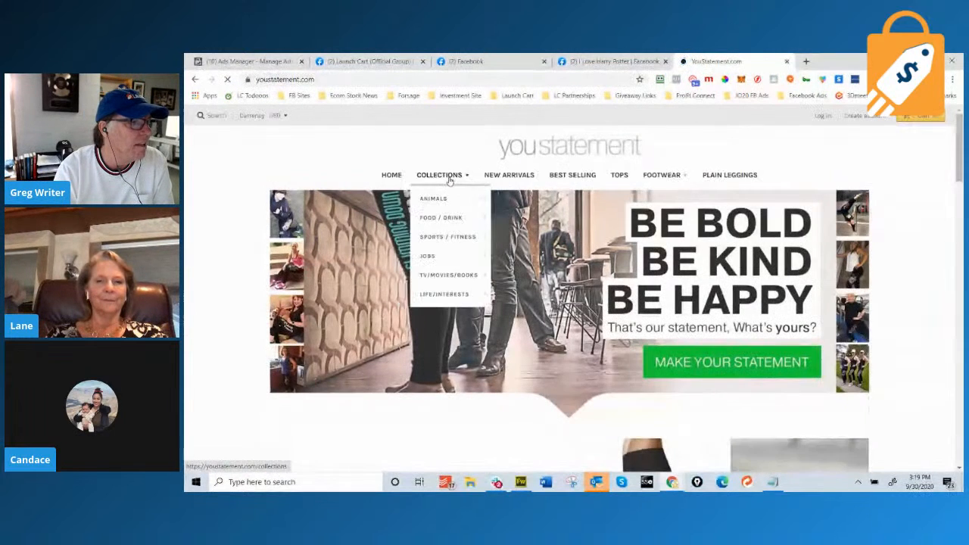
mouse_move(459, 280)
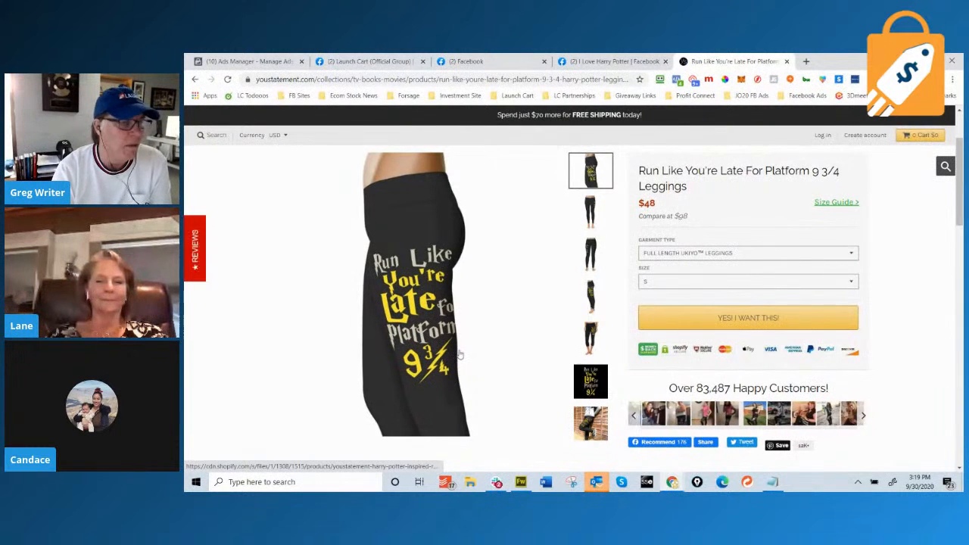
scroll(458, 353, "down", 3)
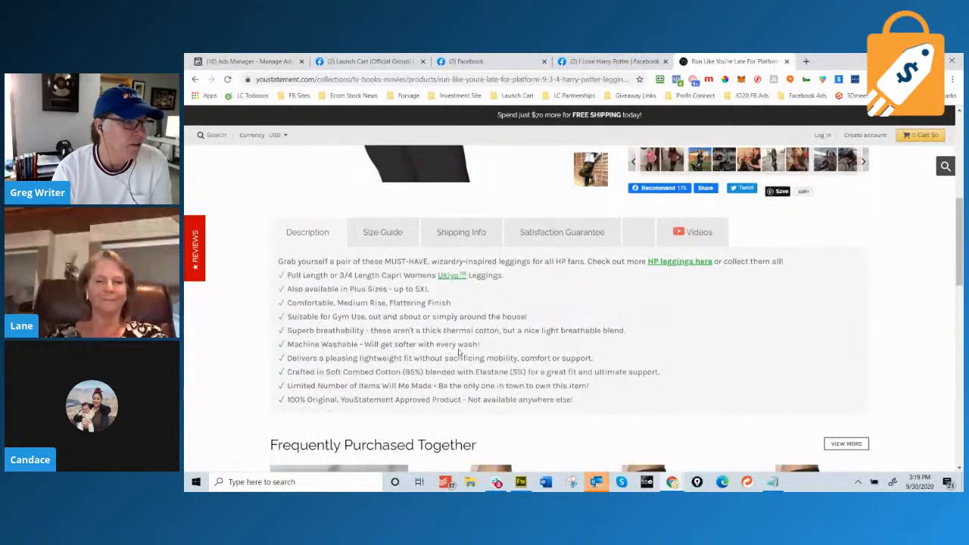
scroll(459, 354, "down", 1)
scroll(459, 353, "up", 3)
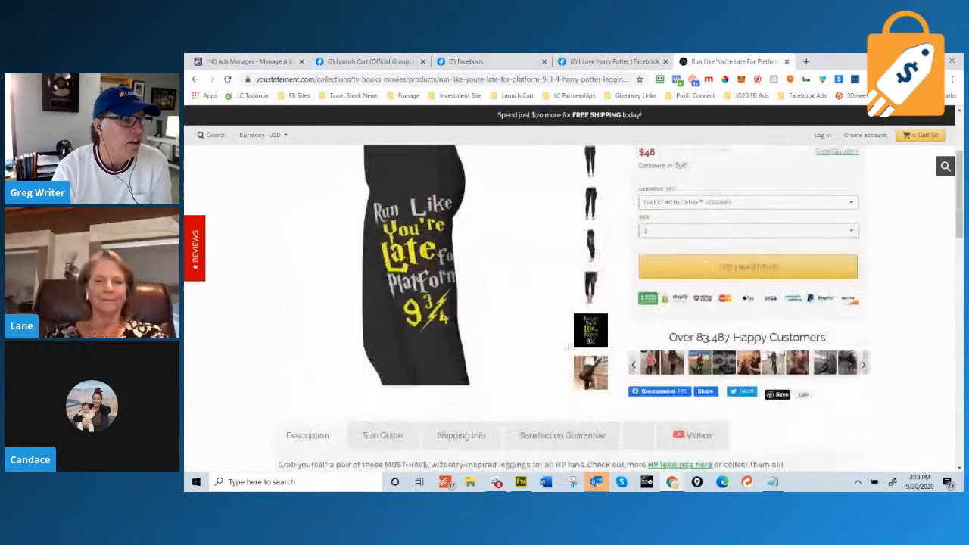
scroll(679, 294, "up", 2)
left_click_drag(700, 290, 652, 274)
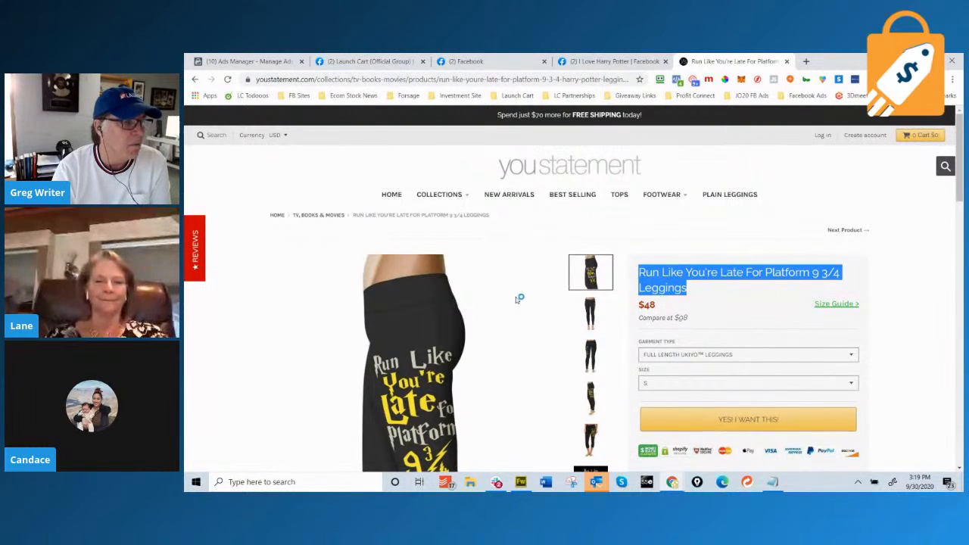
scroll(529, 298, "down", 4)
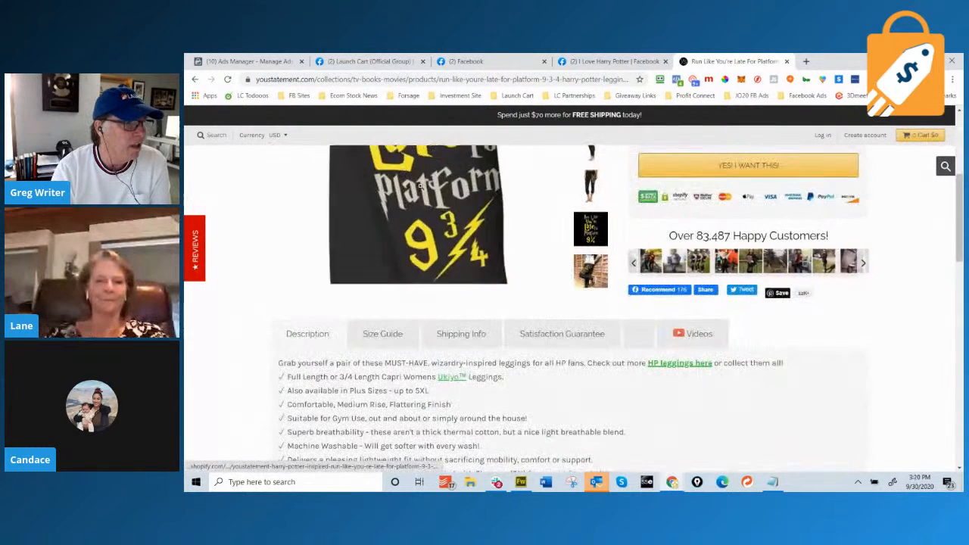
scroll(476, 222, "up", 2)
scroll(454, 227, "down", 3)
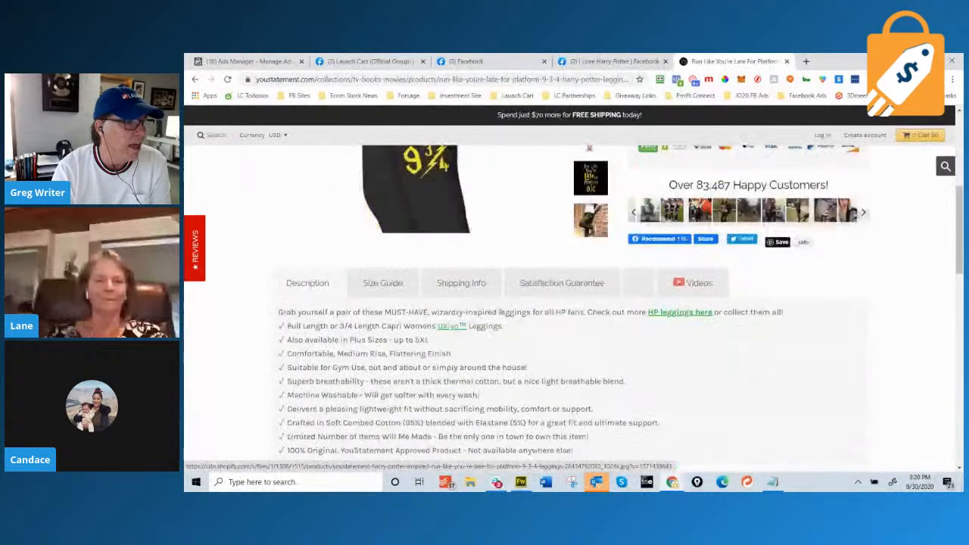
scroll(501, 309, "down", 2)
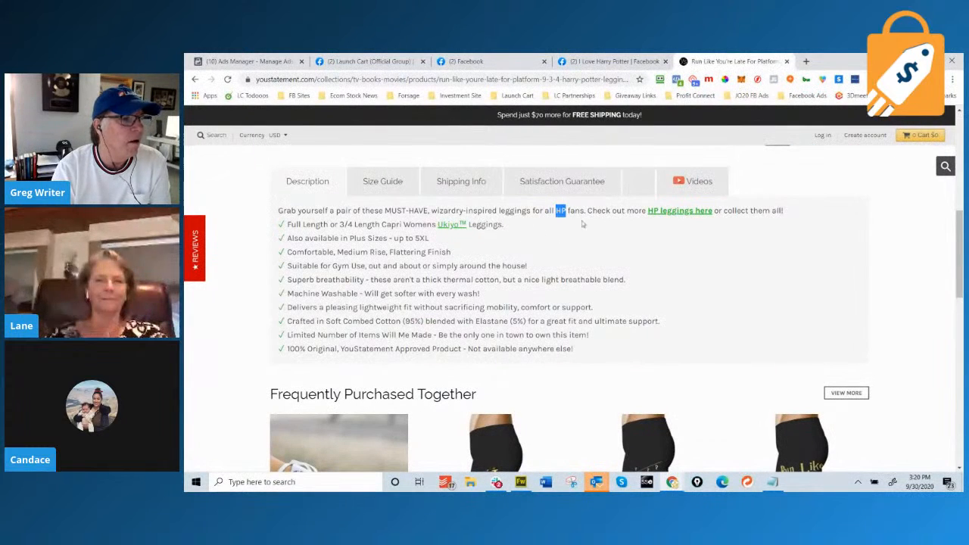
left_click(594, 59)
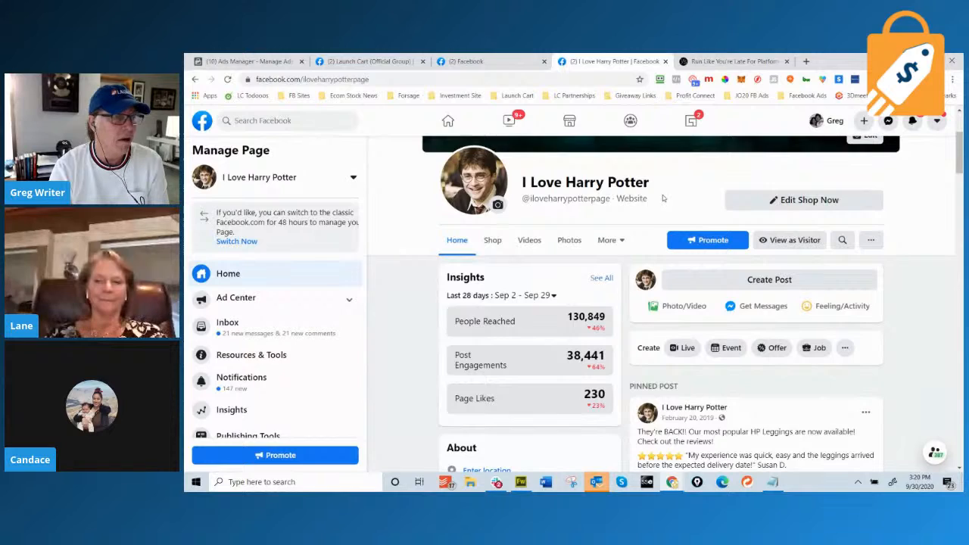
Scroll the I Love Harry Potter page to its About section and compare with the leggings product tab.
scroll(569, 310, "down", 3)
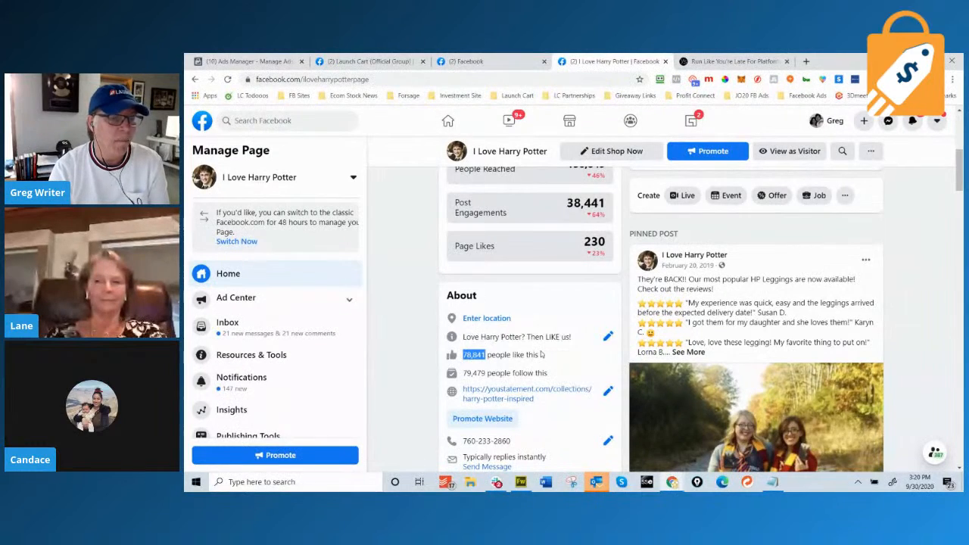
scroll(541, 354, "down", 1)
scroll(540, 353, "up", 4)
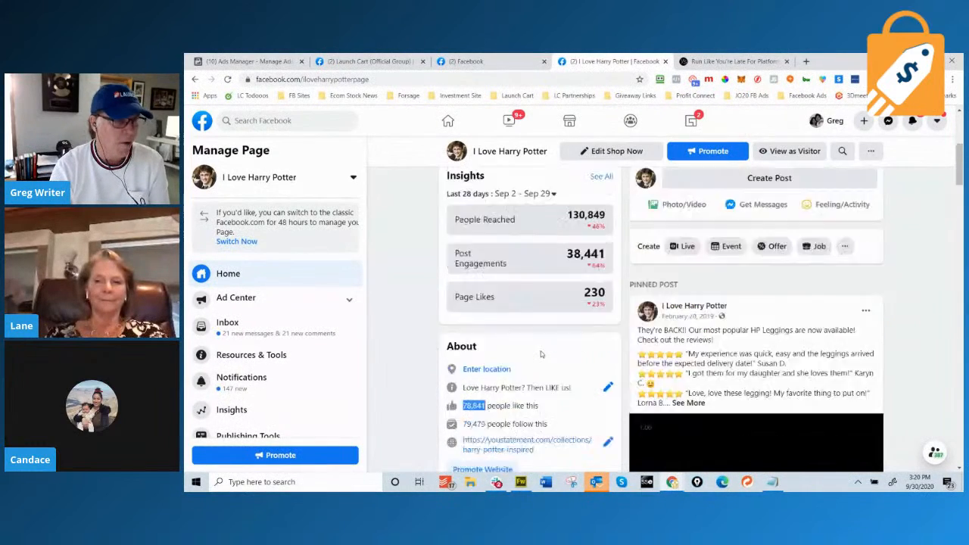
left_click(729, 60)
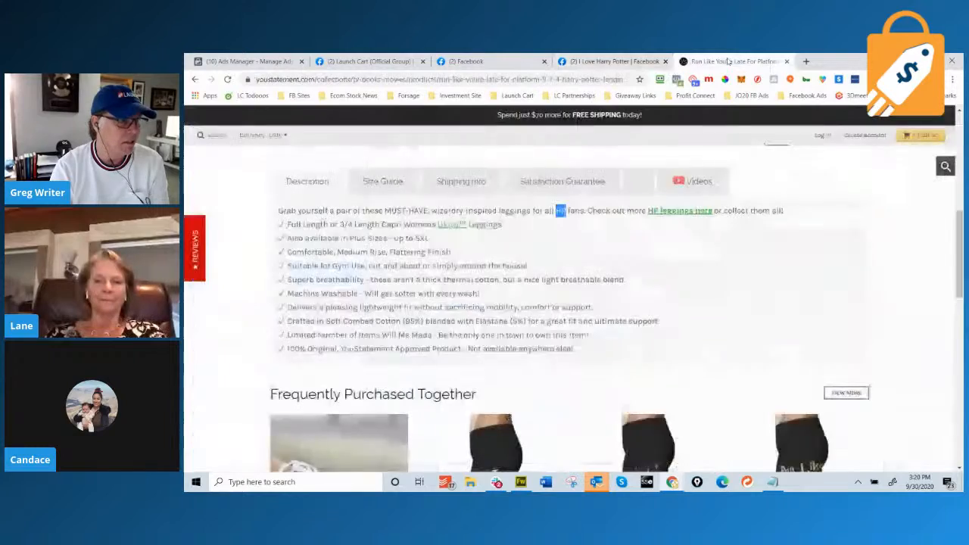
scroll(563, 305, "up", 5)
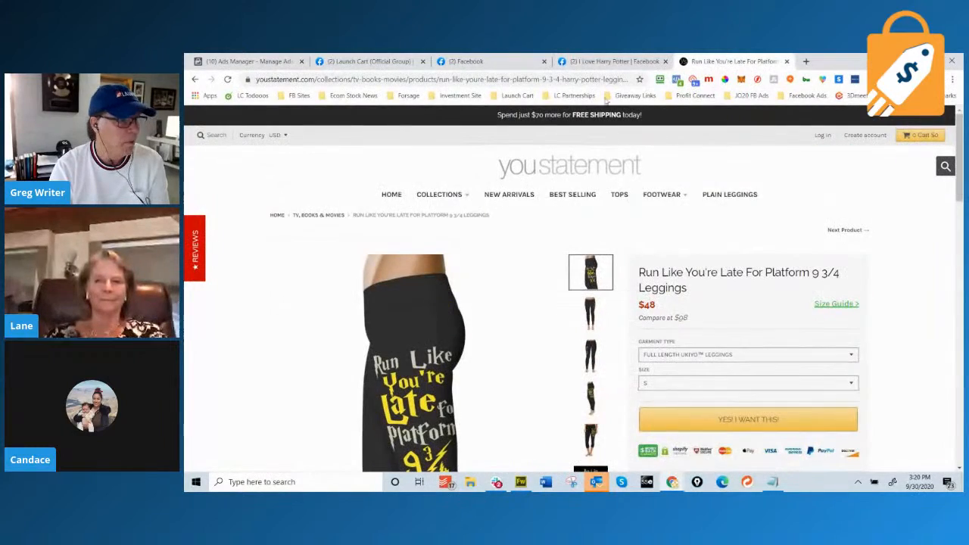
left_click(606, 62)
Highlight the YouStatement logo text, then go back to Facebook and begin a new search.
left_click(763, 63)
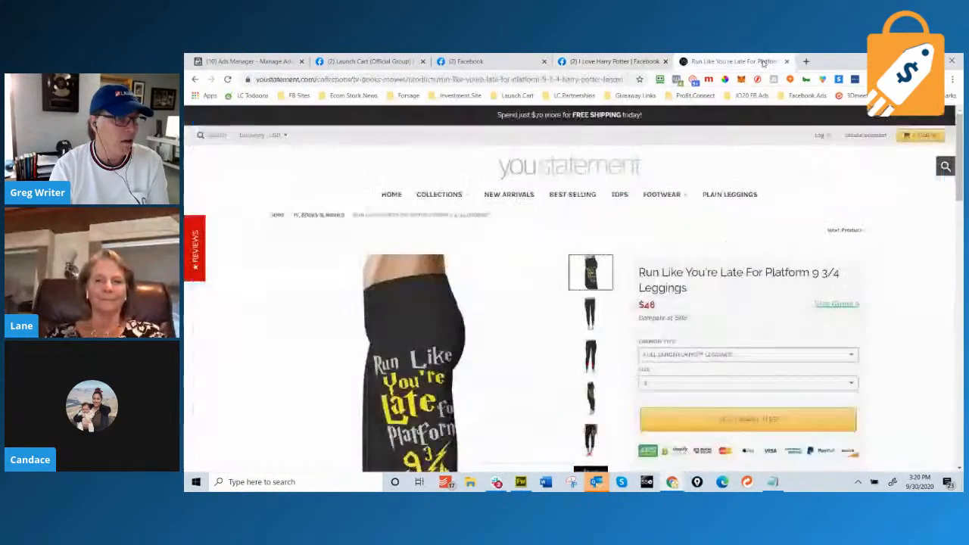
left_click_drag(644, 173, 512, 168)
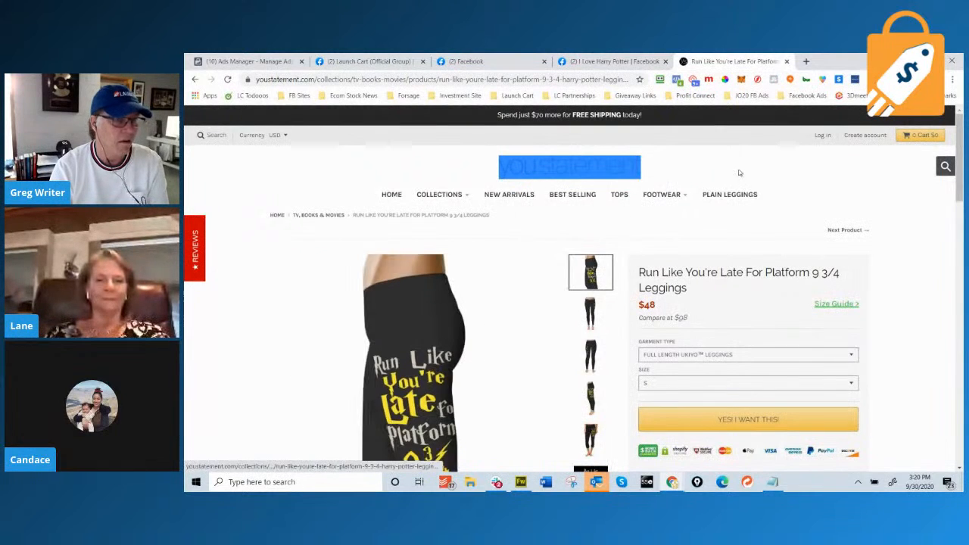
left_click(632, 64)
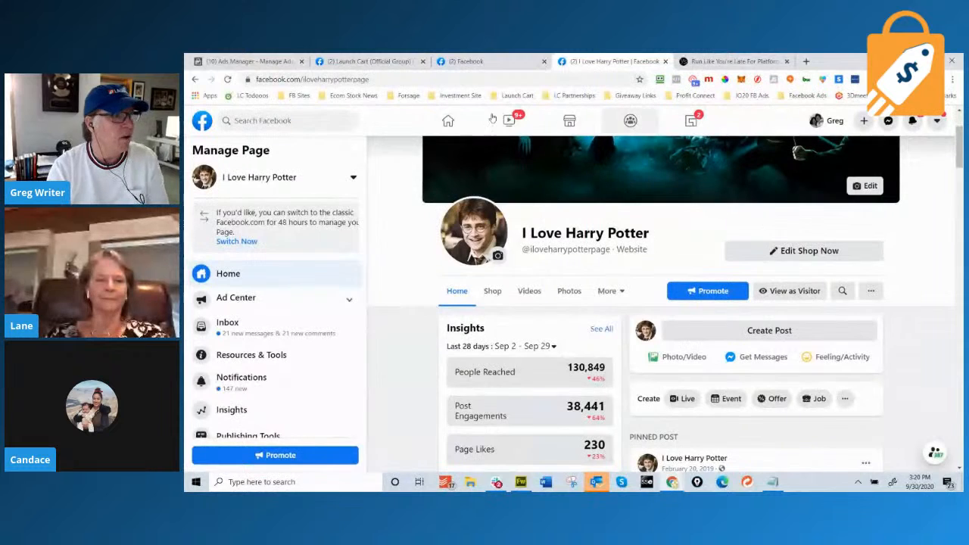
left_click(309, 119)
Search 'ford fanatics' and open the Ford Fanatics page.
type("ford fana")
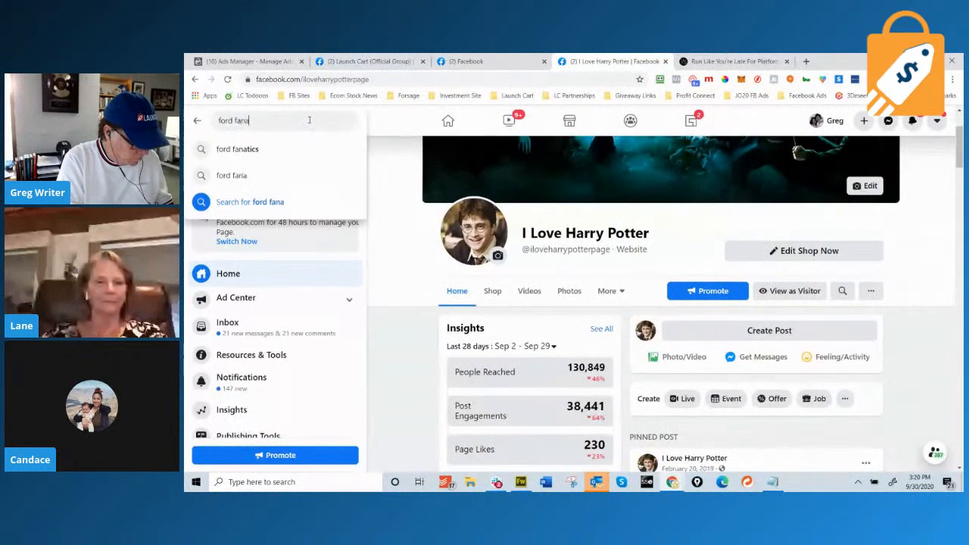
type("tics")
key("Return")
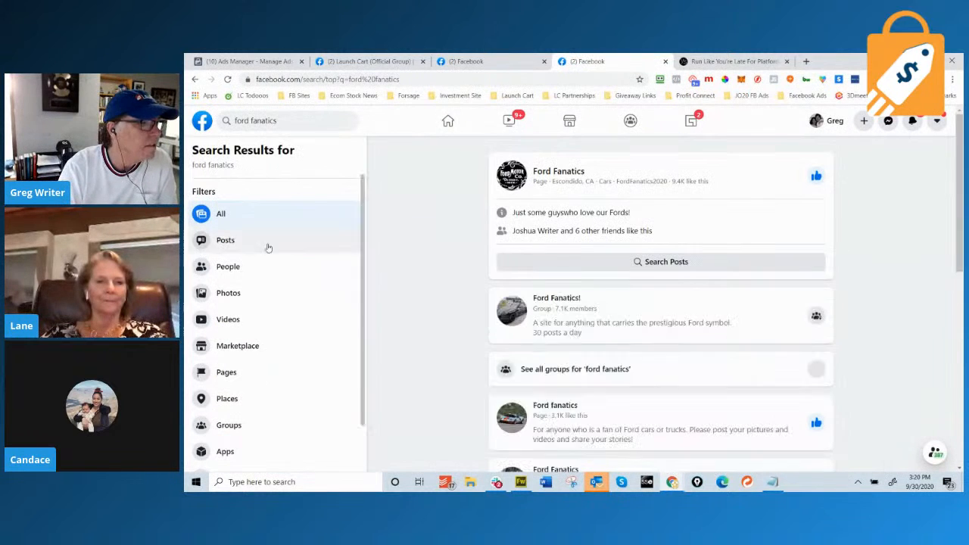
left_click(561, 172)
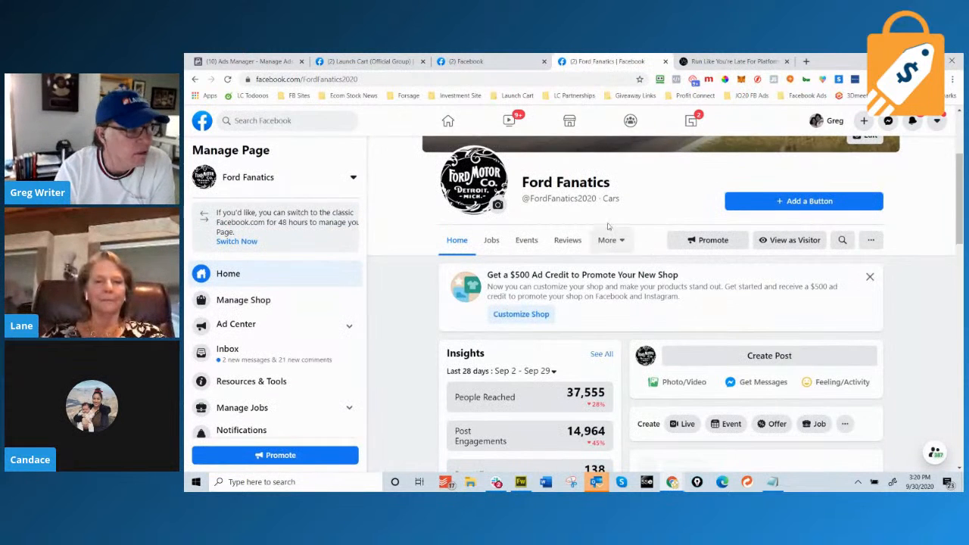
scroll(648, 255, "up", 2)
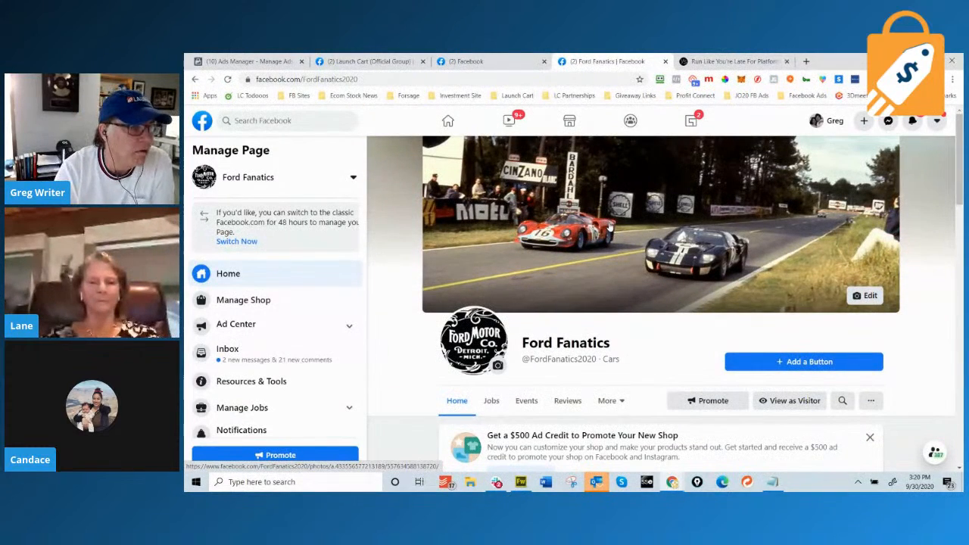
scroll(610, 227, "down", 1)
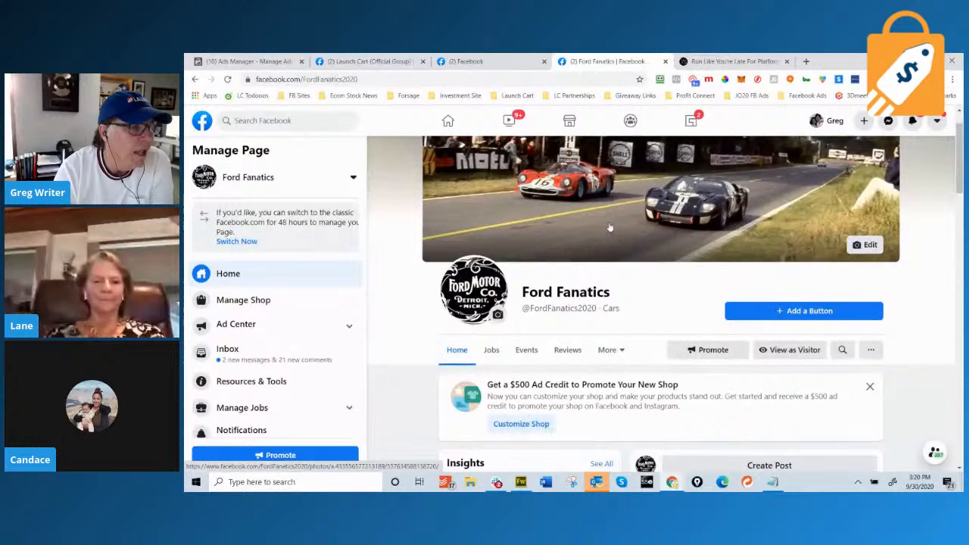
double_click(609, 291)
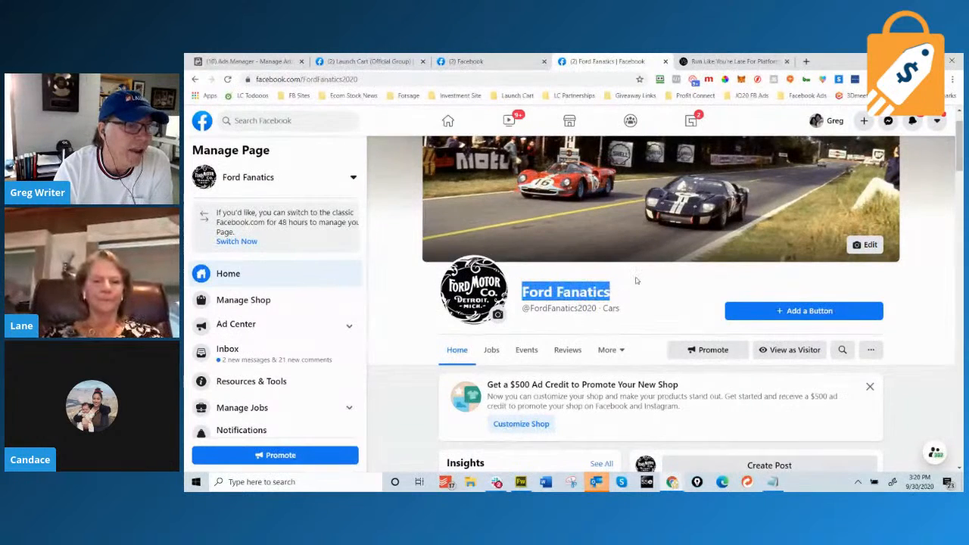
Scroll through the Ford Fanatics page's Insights, About, Photos and posts.
scroll(636, 281, "down", 5)
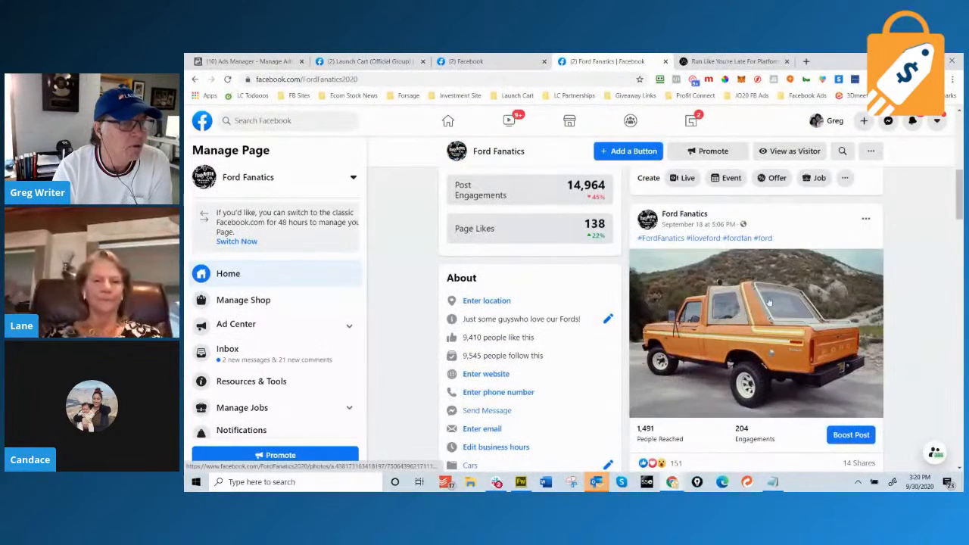
scroll(742, 298, "down", 1)
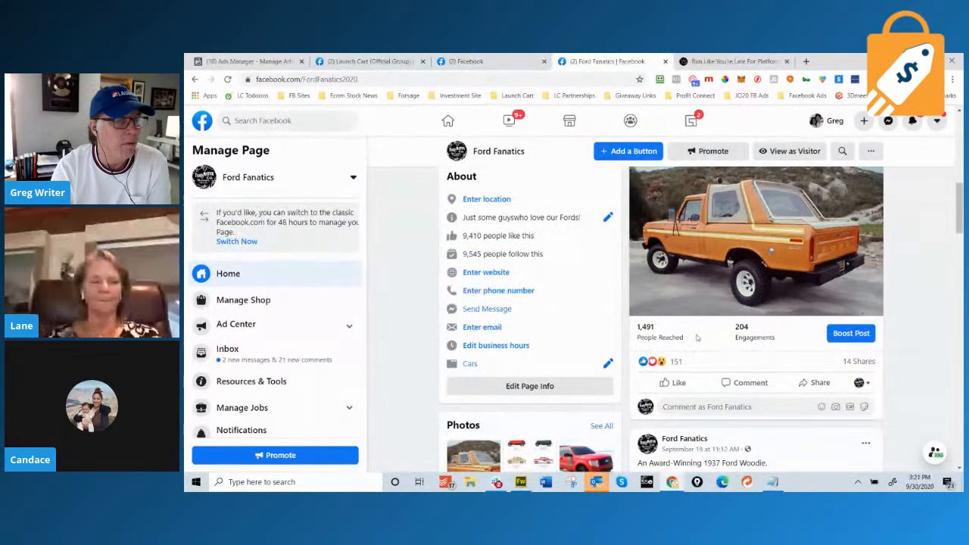
scroll(738, 333, "down", 1)
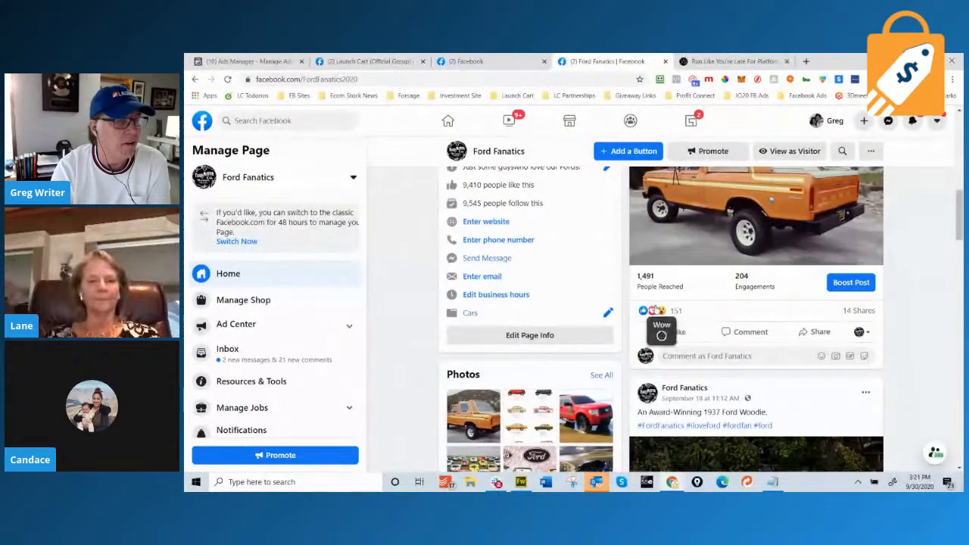
scroll(790, 323, "down", 2)
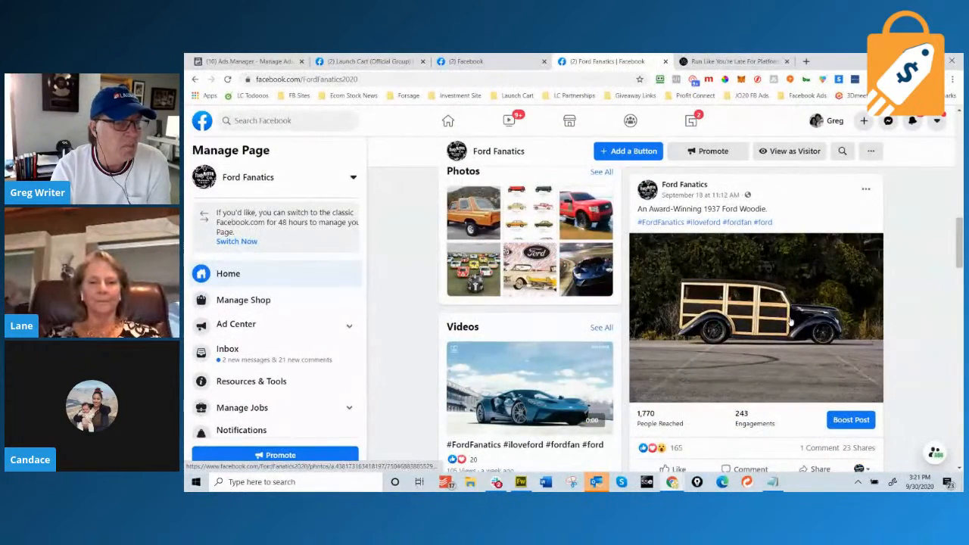
scroll(789, 321, "down", 4)
scroll(788, 321, "down", 6)
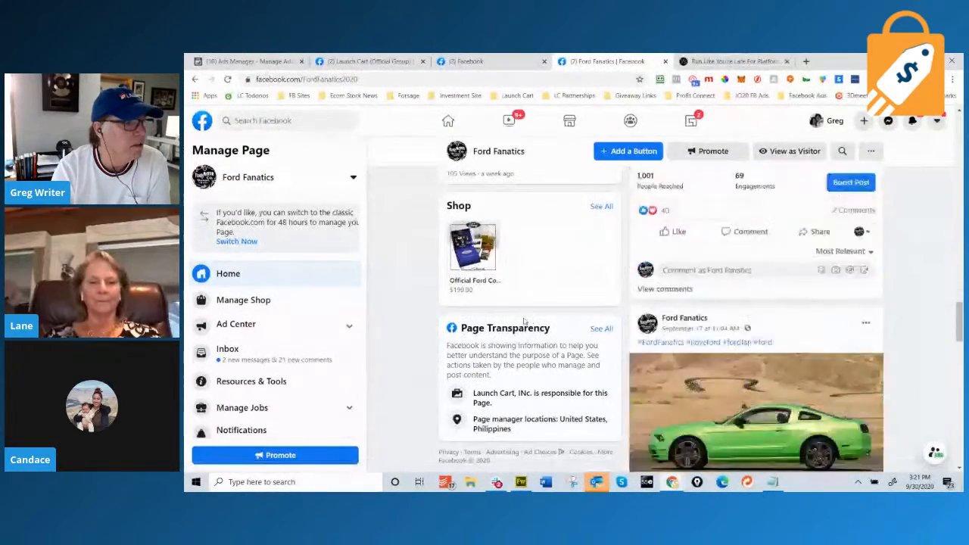
scroll(520, 322, "up", 8)
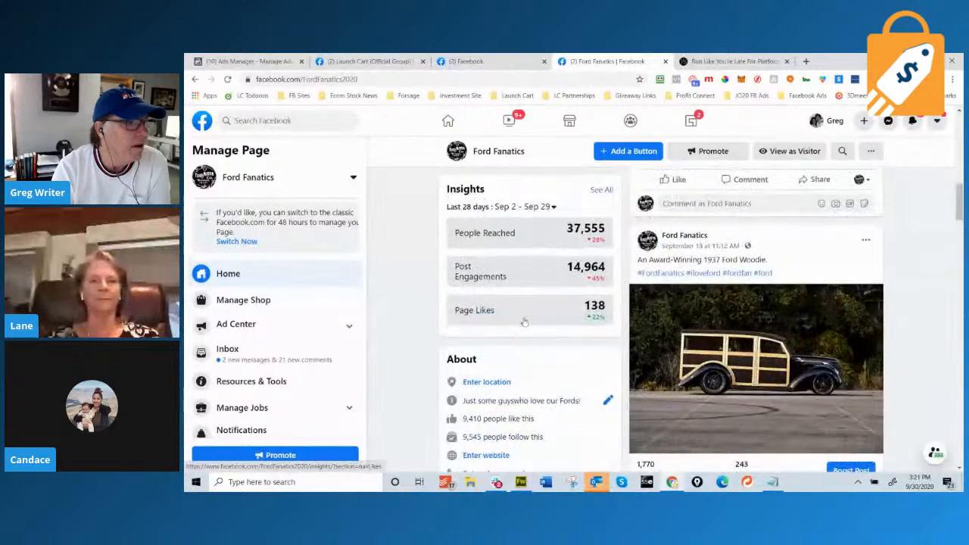
scroll(523, 322, "down", 1)
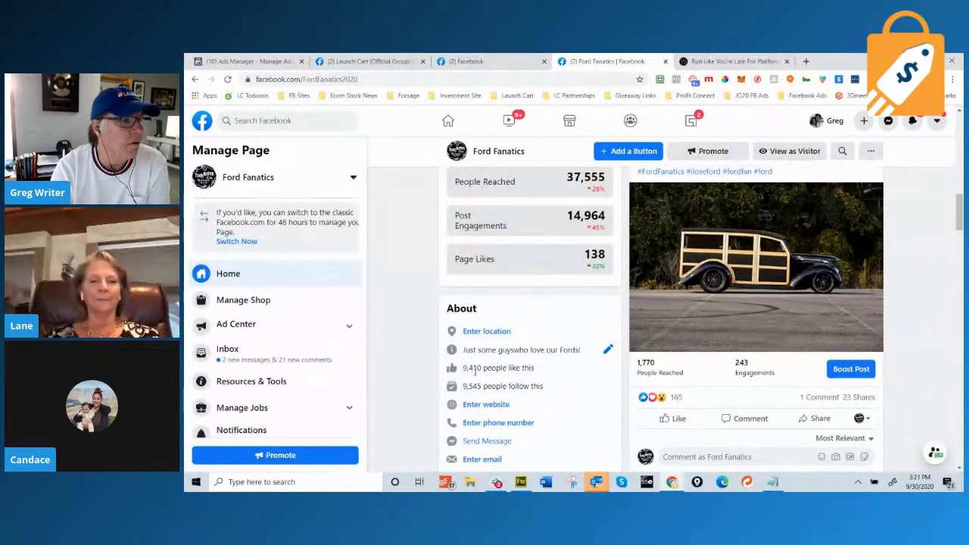
scroll(744, 356, "up", 5)
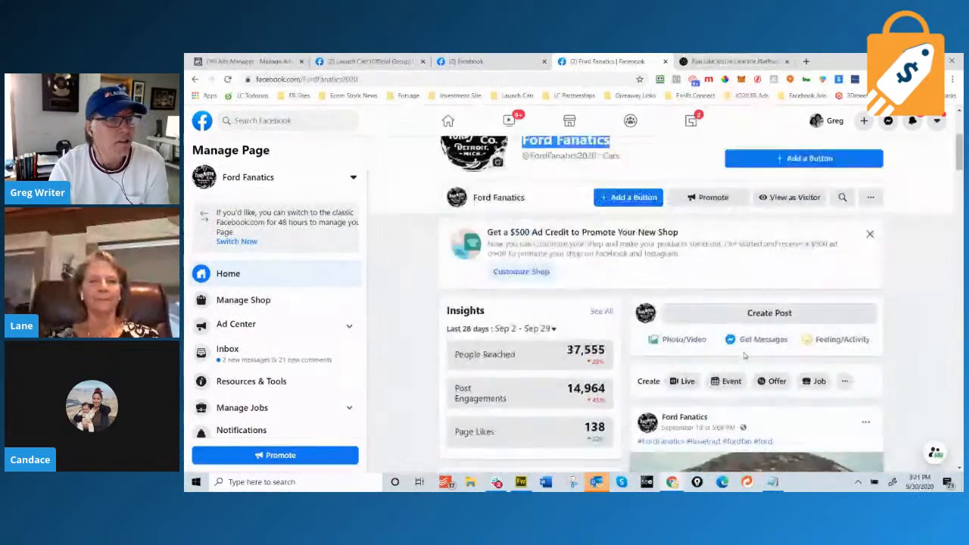
scroll(744, 356, "down", 3)
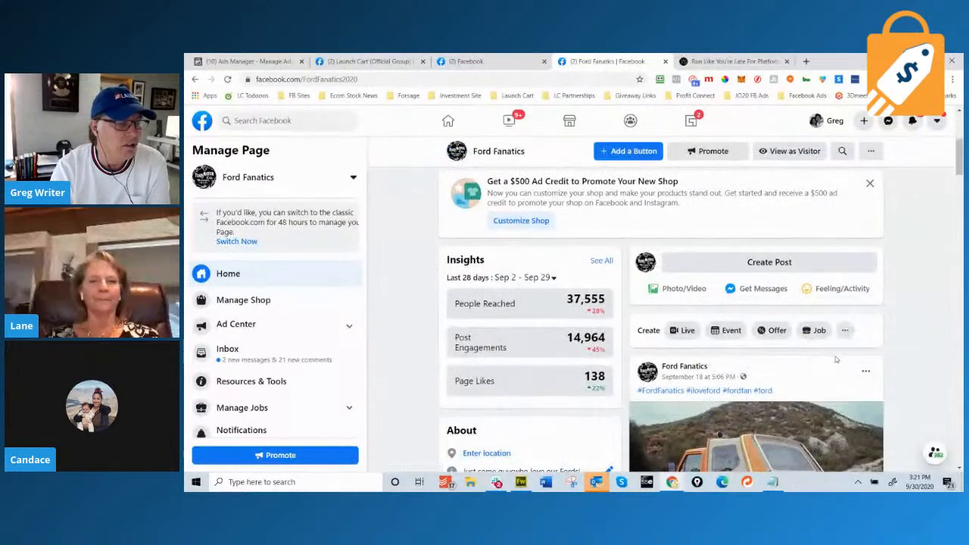
scroll(753, 340, "down", 1)
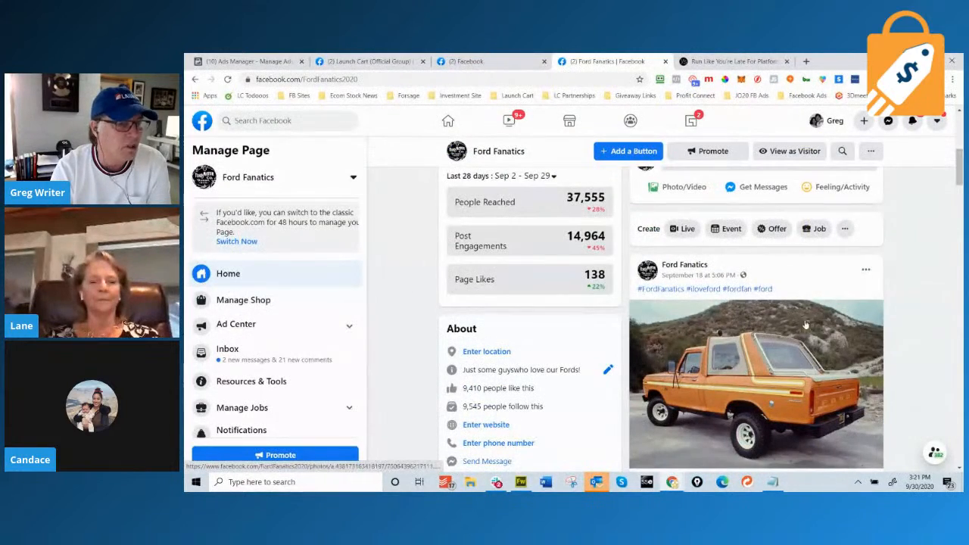
scroll(750, 349, "down", 1)
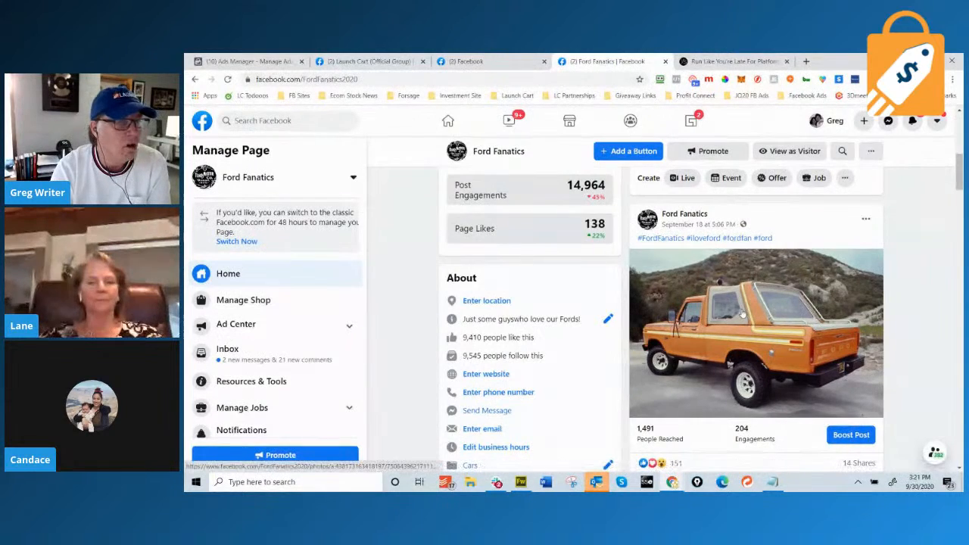
scroll(740, 315, "up", 3)
scroll(741, 316, "up", 1)
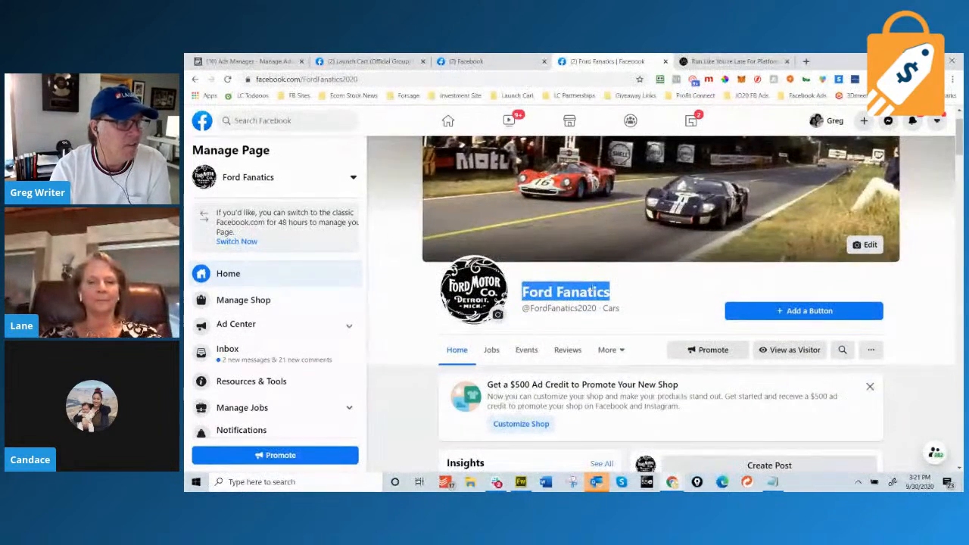
Scroll to the orange truck post and open its list of 151 reactions.
left_click(415, 410)
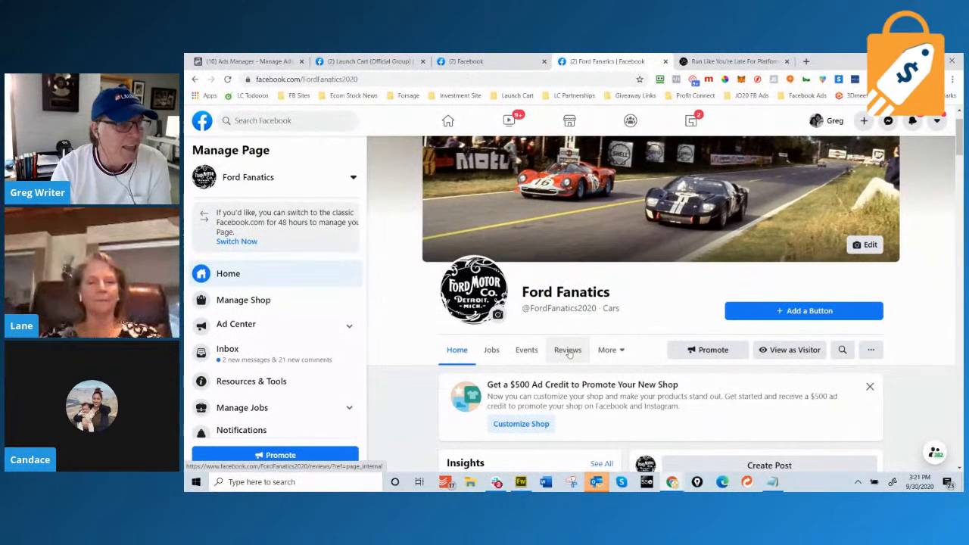
scroll(569, 354, "down", 3)
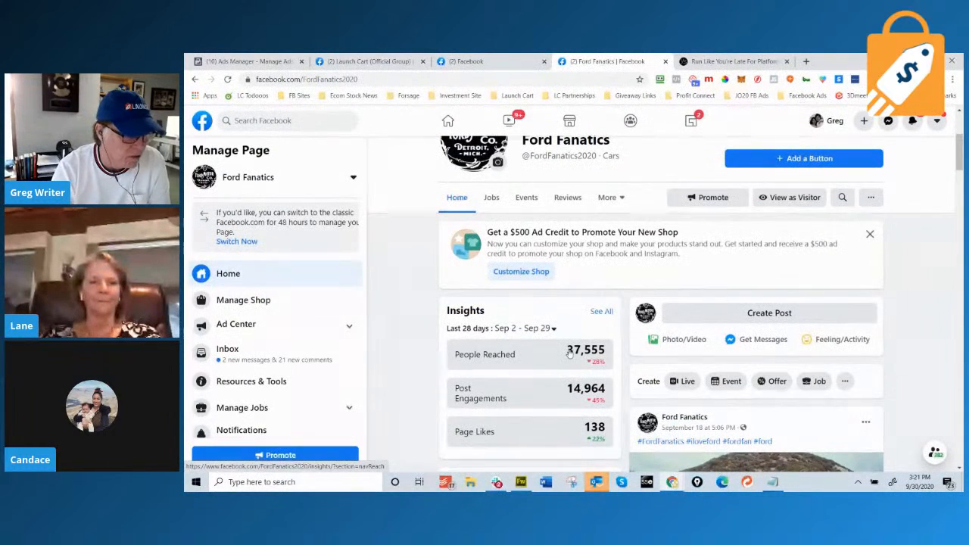
scroll(804, 317, "up", 1)
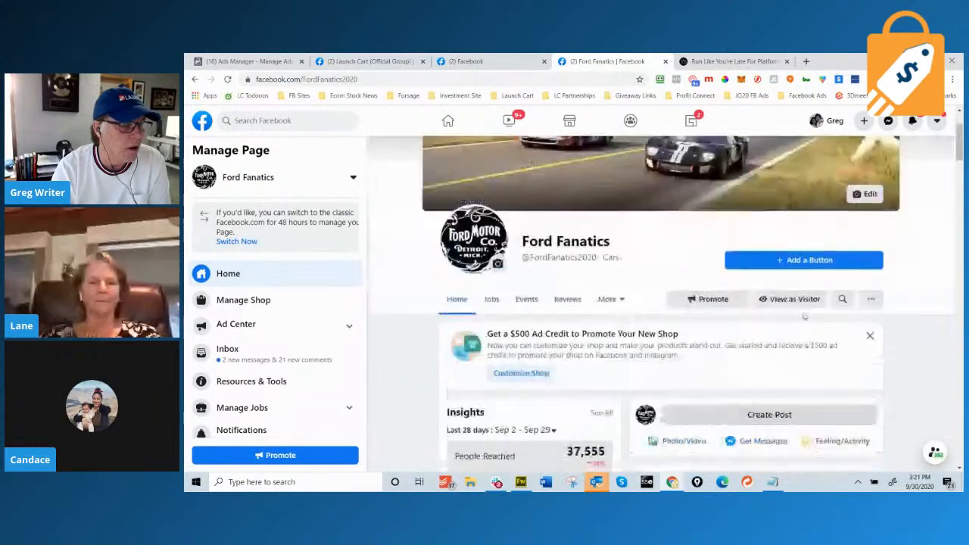
scroll(805, 317, "down", 3)
scroll(804, 317, "down", 2)
scroll(805, 317, "up", 2)
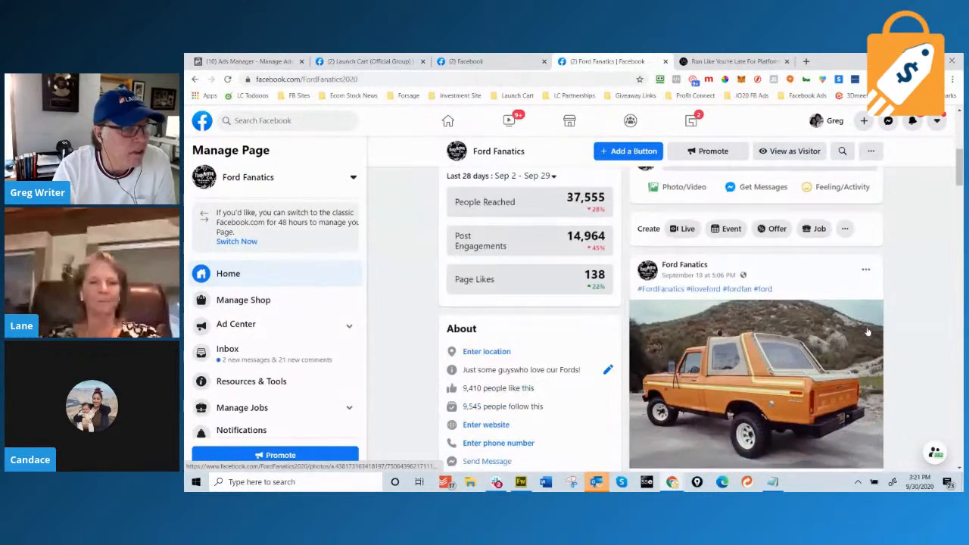
scroll(864, 331, "down", 5)
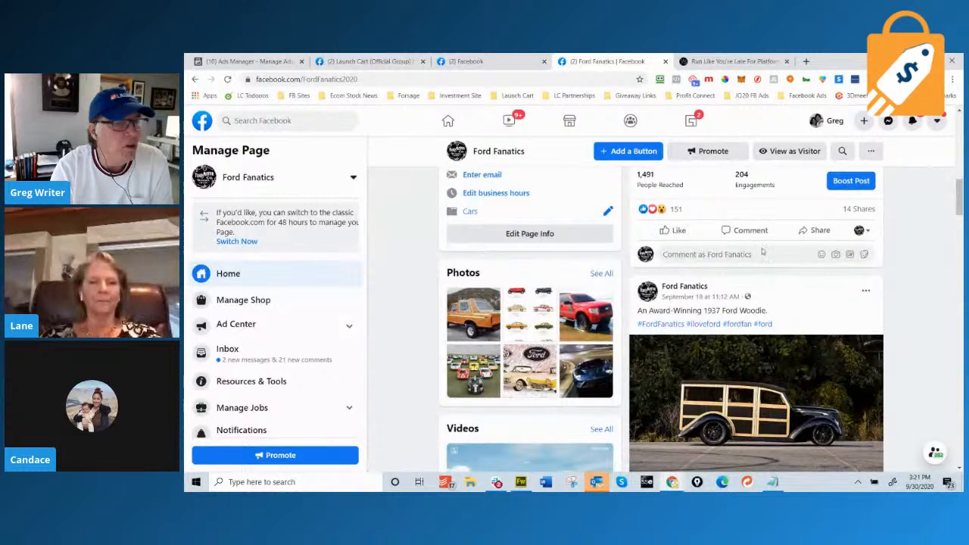
mouse_move(685, 214)
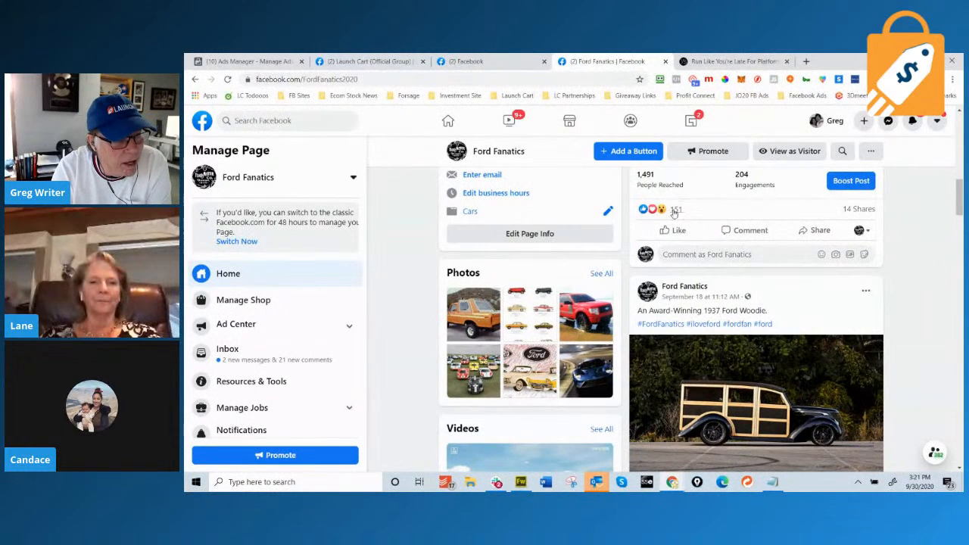
mouse_move(656, 211)
left_click(641, 211)
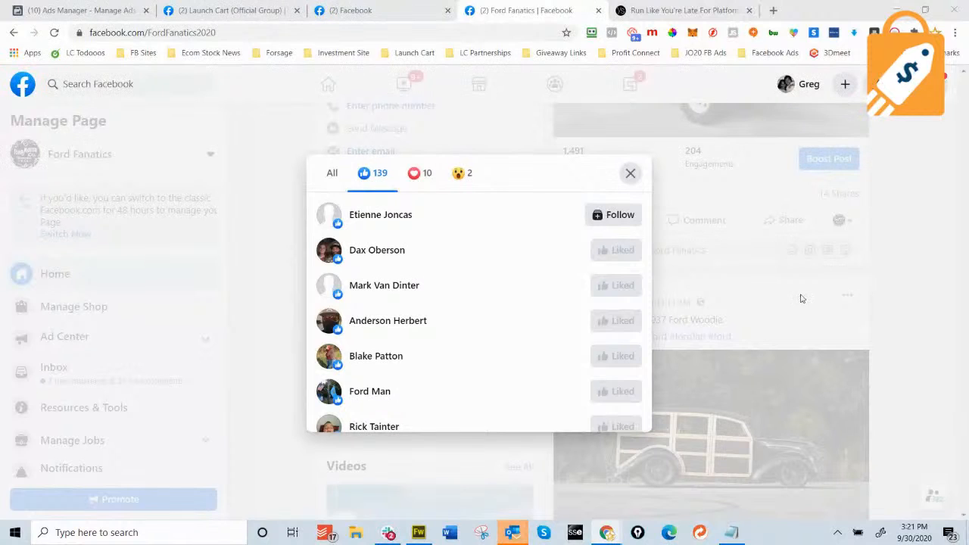
Scroll down the 1937 Ford Woodie post's reactions and invite one reactor to like the page.
scroll(491, 278, "down", 6)
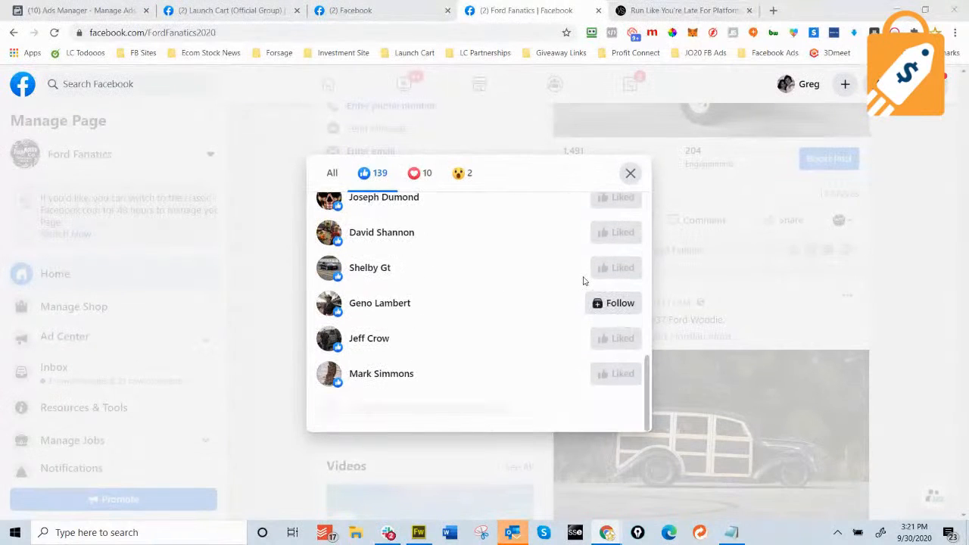
scroll(570, 316, "down", 2)
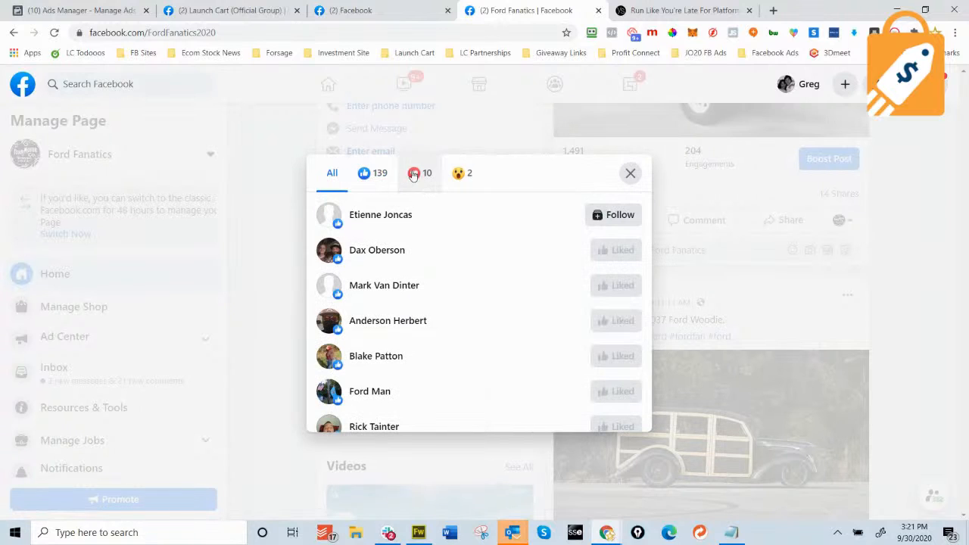
scroll(511, 269, "down", 7)
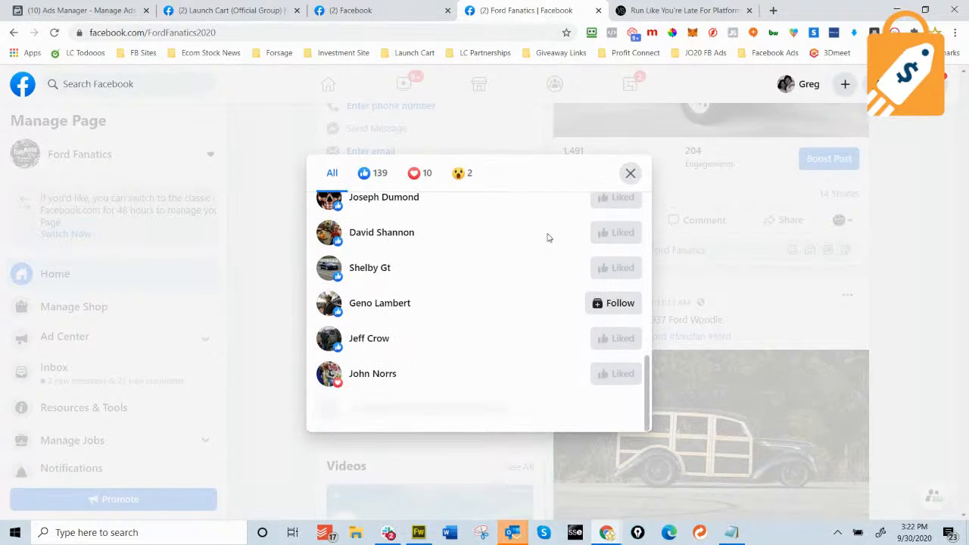
scroll(552, 272, "down", 4)
scroll(571, 293, "down", 1)
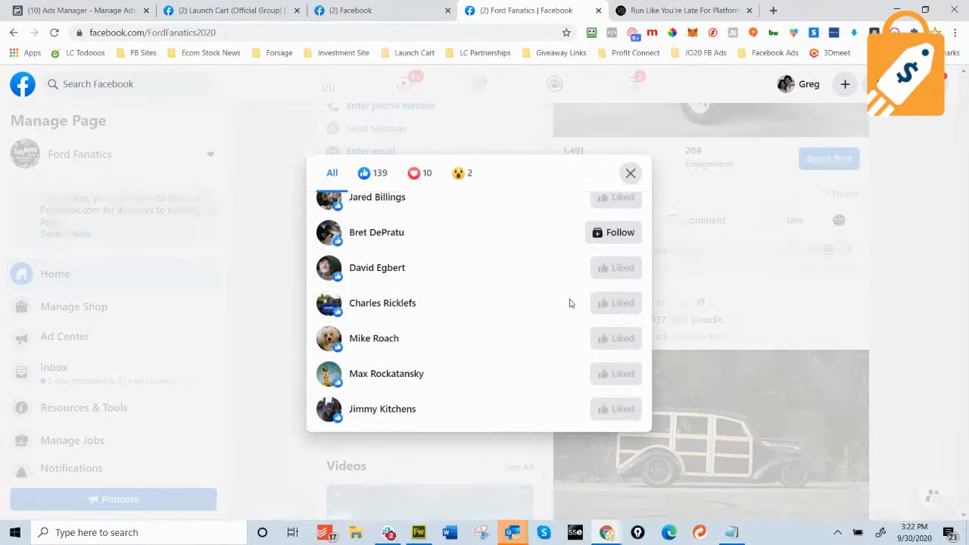
scroll(588, 295, "down", 6)
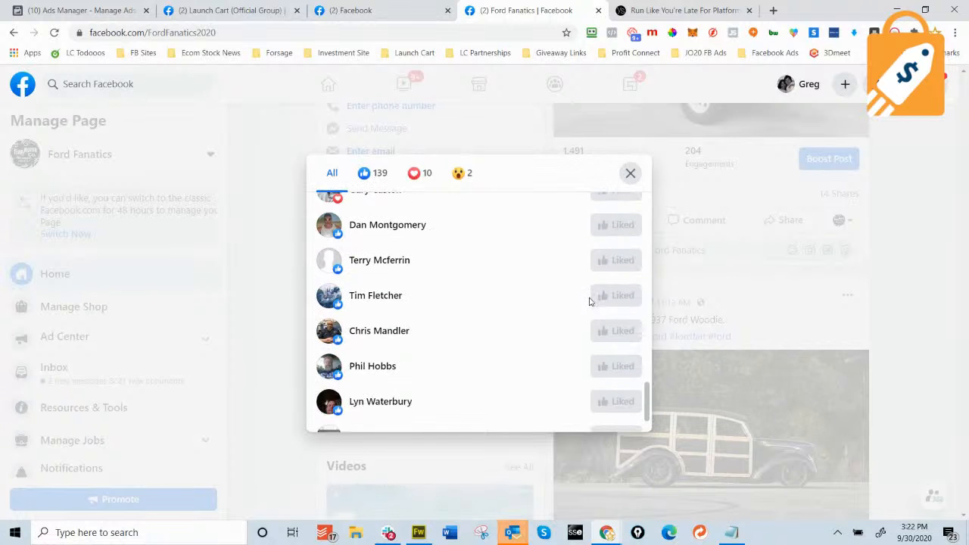
scroll(607, 342, "down", 3)
left_click(610, 333)
Scroll to the bottom of the reactions list and close it.
scroll(601, 345, "down", 1)
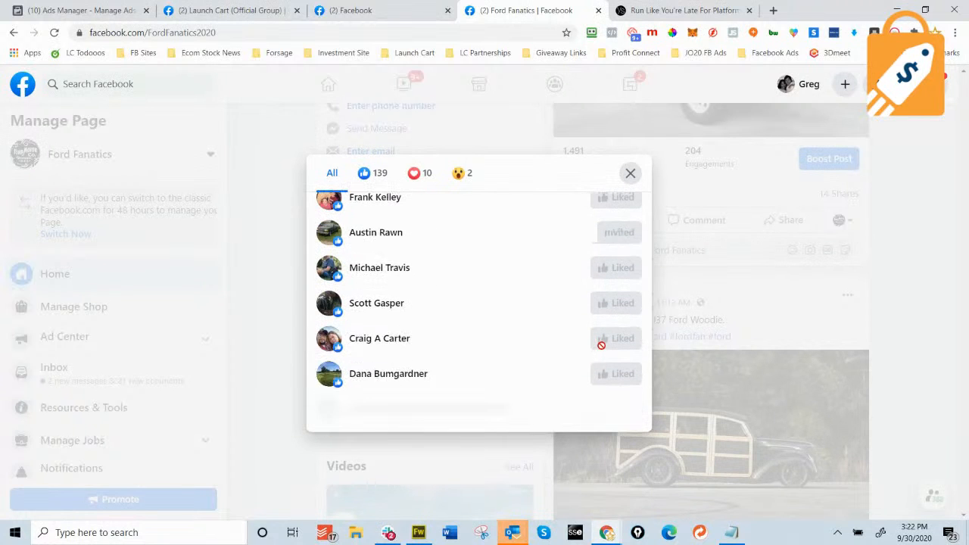
scroll(602, 346, "down", 5)
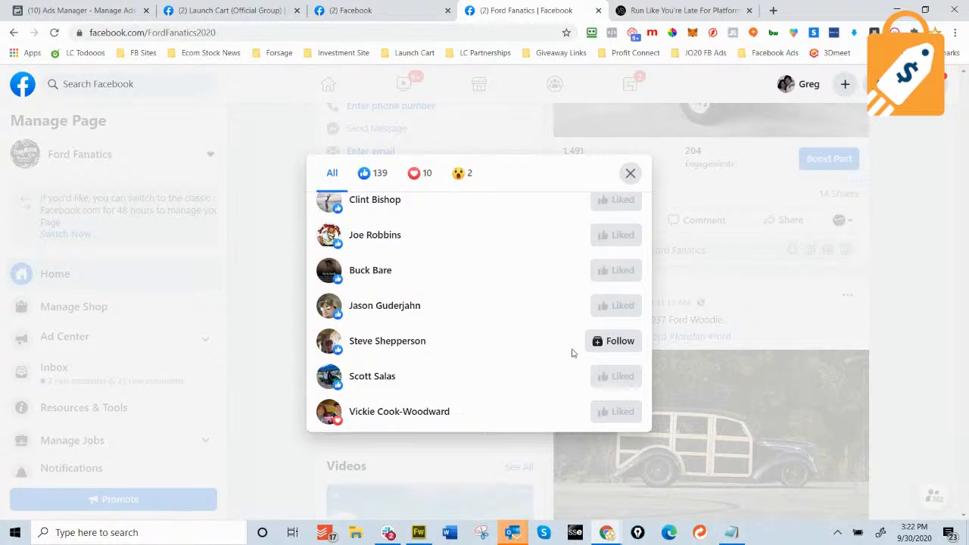
scroll(579, 353, "down", 1)
scroll(538, 286, "down", 5)
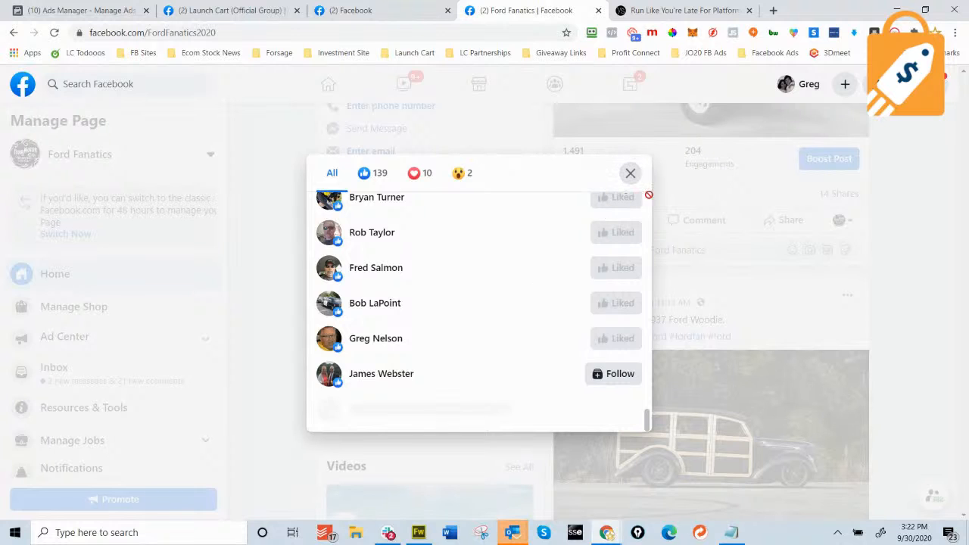
scroll(503, 345, "down", 5)
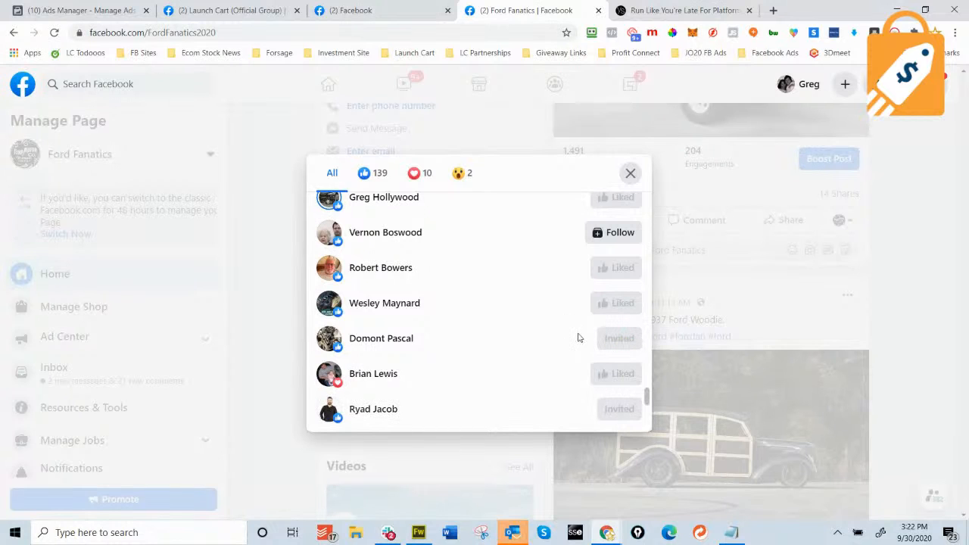
scroll(549, 327, "down", 5)
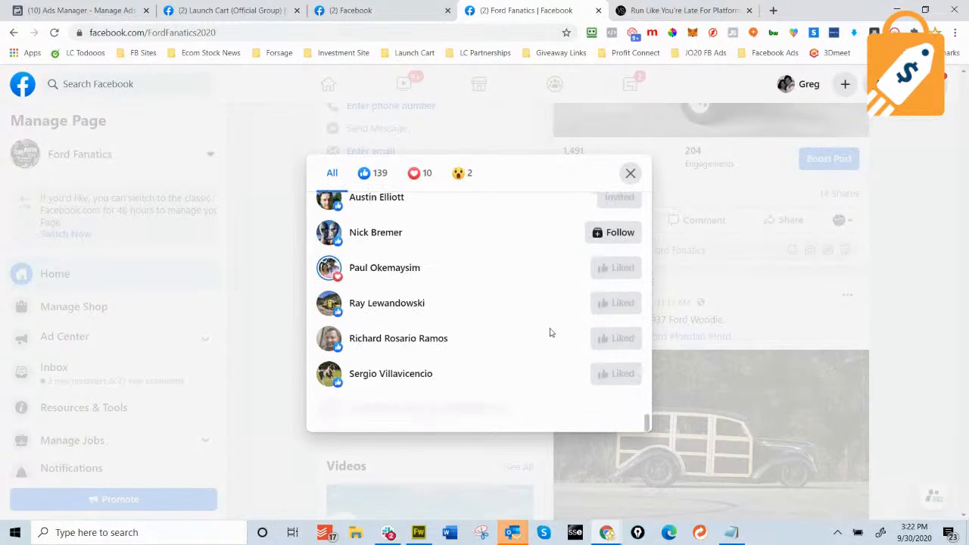
scroll(551, 332, "down", 5)
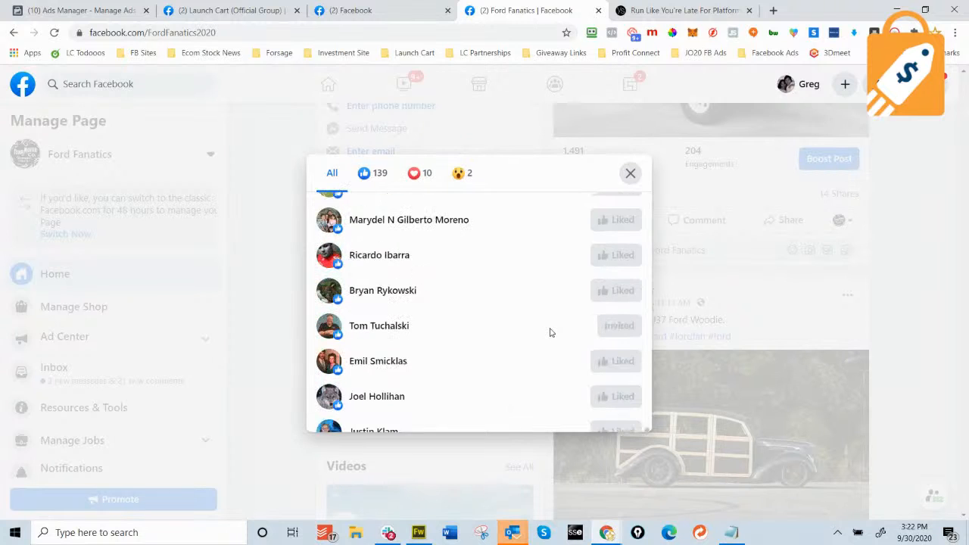
scroll(550, 332, "down", 2)
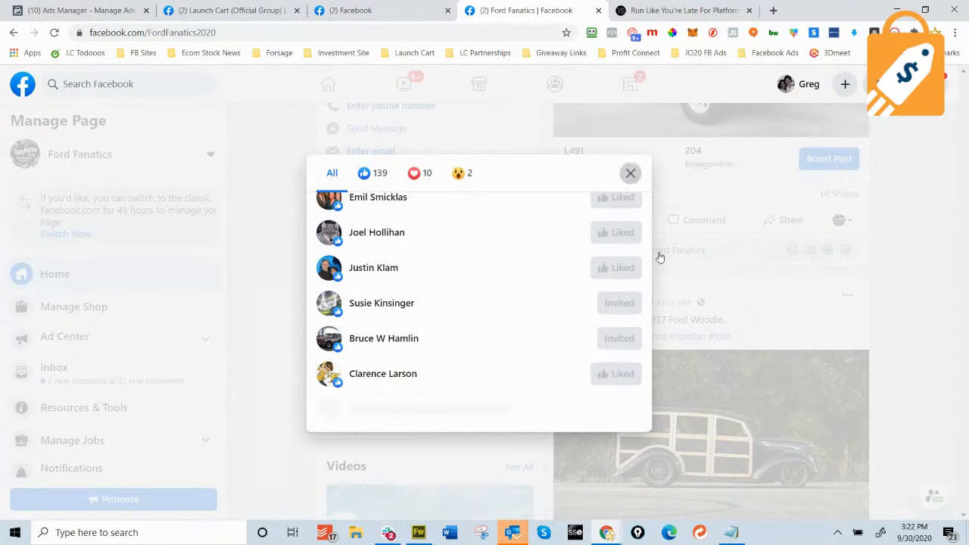
left_click(685, 242)
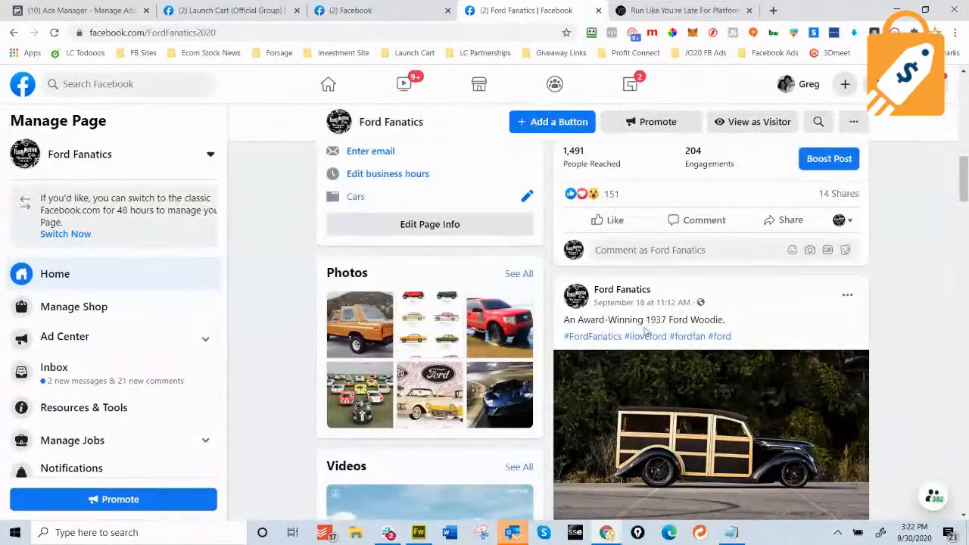
Open the white race-car post's reactions (198 likes, 26 loves) and scroll through them.
scroll(613, 361, "down", 3)
scroll(612, 362, "down", 3)
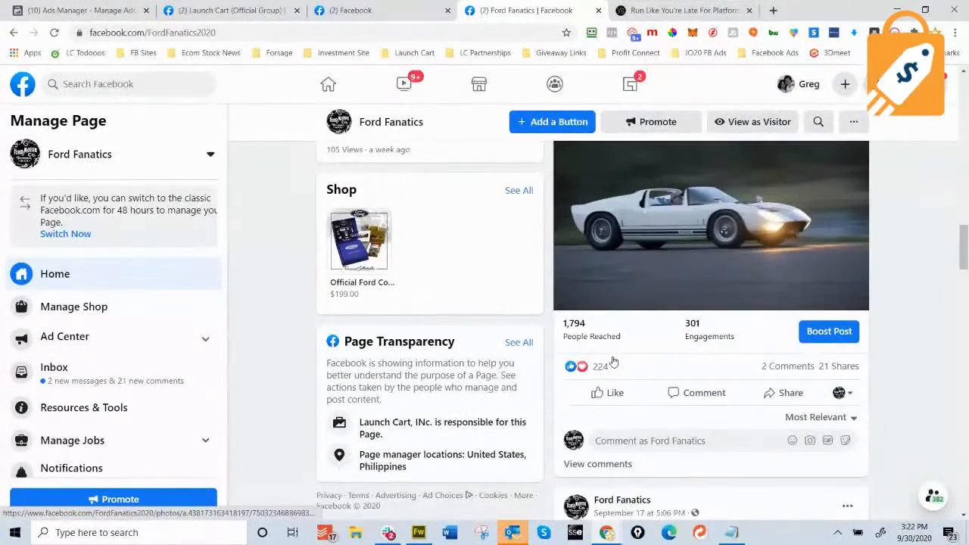
left_click(600, 367)
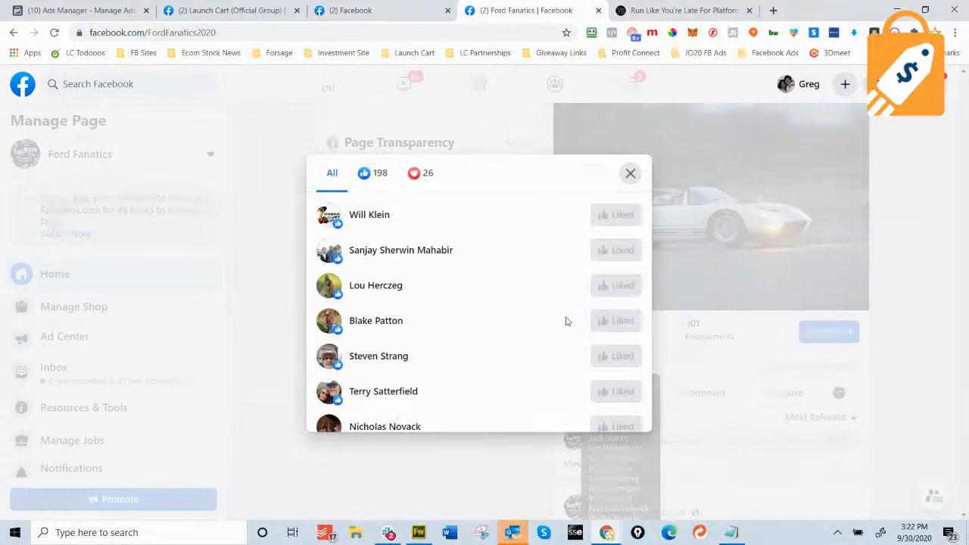
scroll(541, 309, "down", 2)
scroll(536, 309, "down", 2)
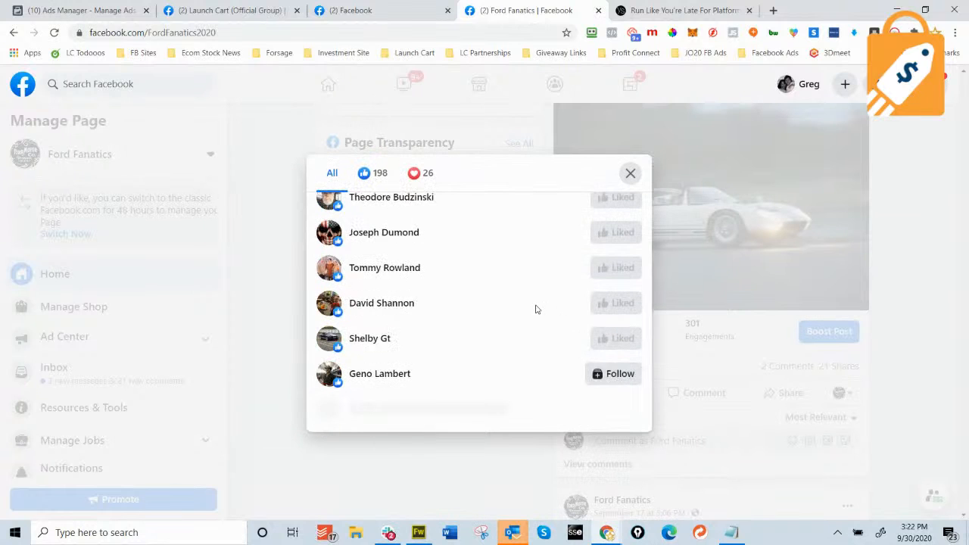
scroll(536, 309, "down", 2)
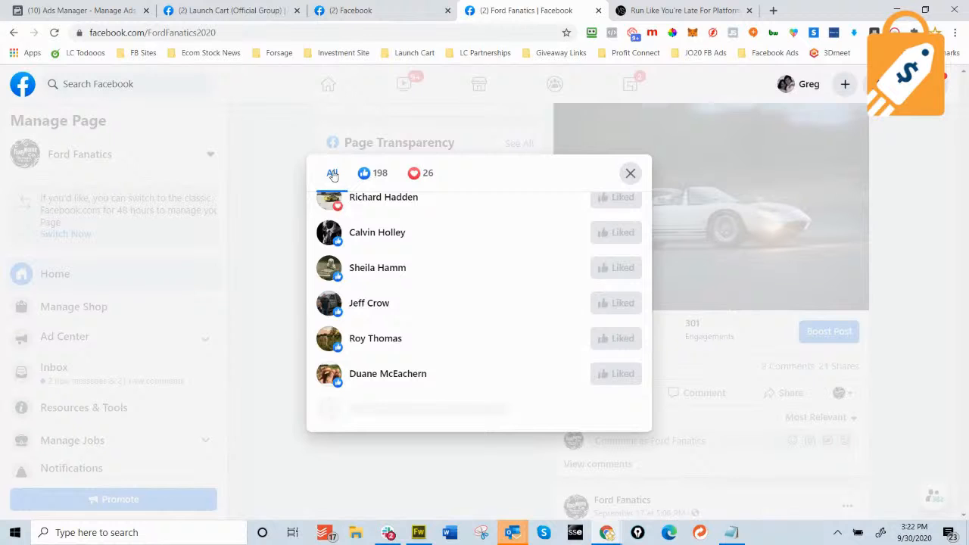
scroll(498, 278, "up", 11)
scroll(498, 279, "down", 9)
scroll(498, 278, "down", 15)
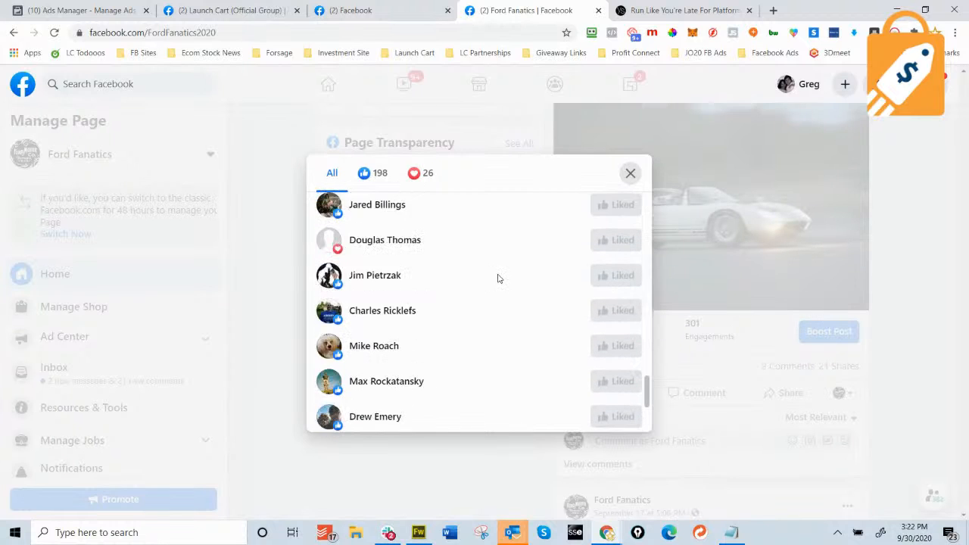
scroll(498, 277, "up", 15)
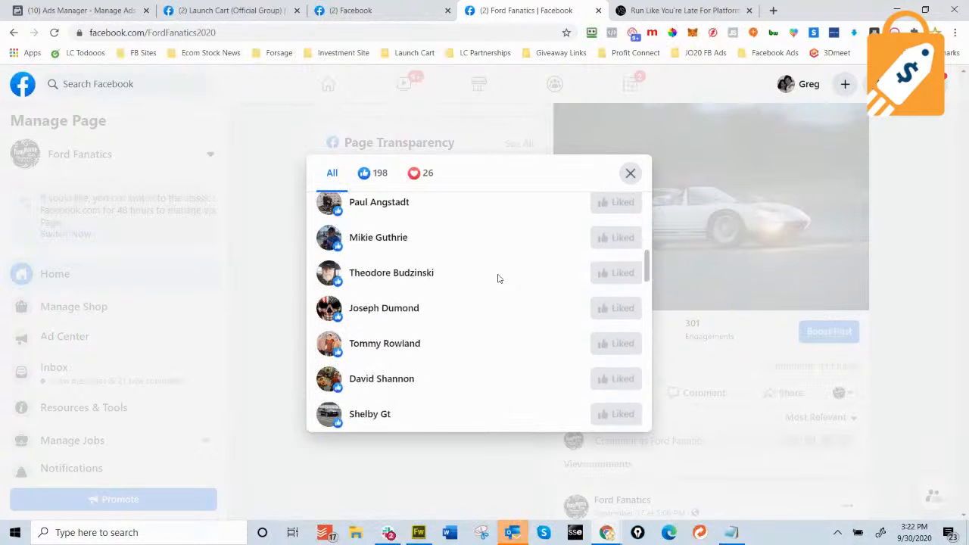
scroll(564, 261, "down", 6)
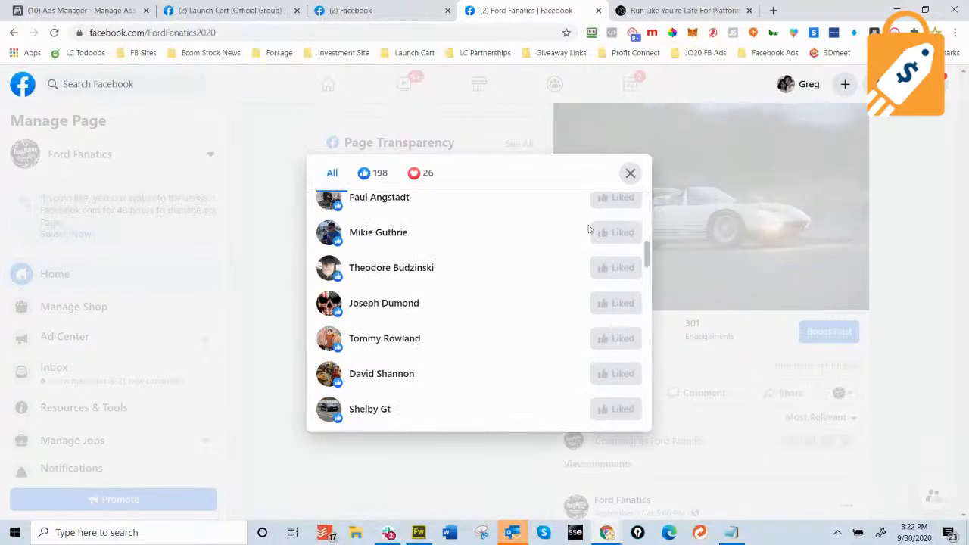
scroll(588, 229, "up", 3)
Close the race-car reactions list and open Stand Up For Your Country from the FB Sites bookmarks.
left_click(630, 174)
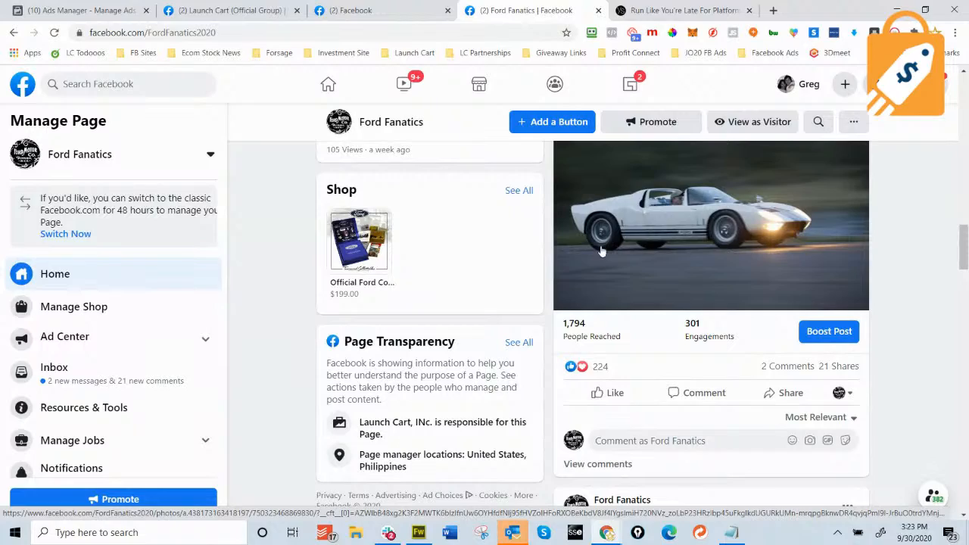
scroll(344, 274, "up", 4)
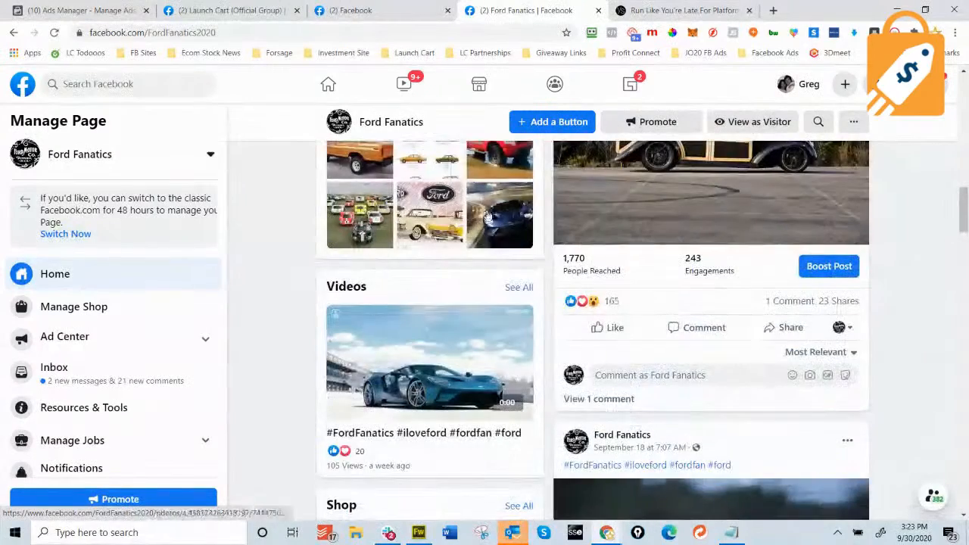
scroll(309, 244, "up", 7)
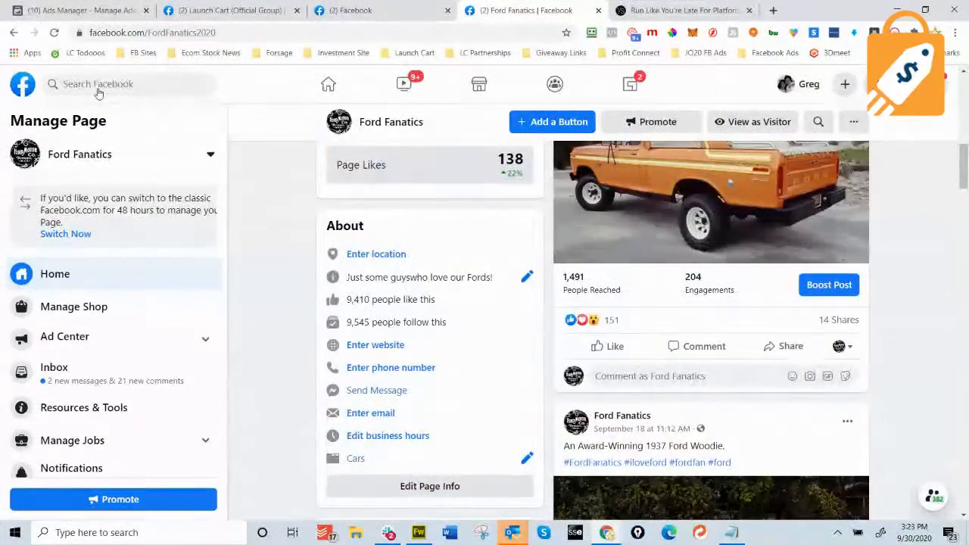
left_click(133, 54)
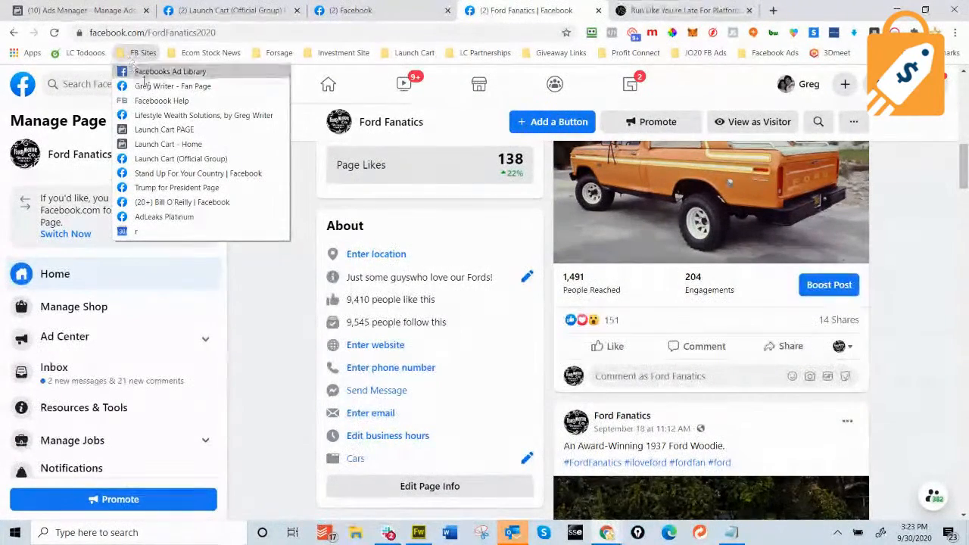
left_click(181, 174)
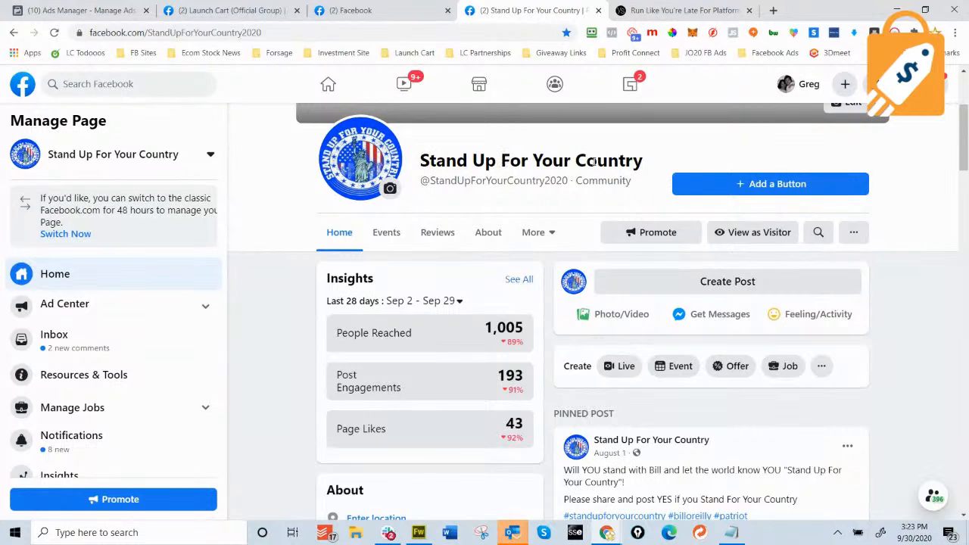
Browse the Stand Up For Your Country page's About details (600 likes, 611 followers), pinned video and mug posts.
left_click_drag(641, 159, 422, 162)
left_click(958, 195)
scroll(549, 207, "down", 2)
scroll(815, 240, "down", 4)
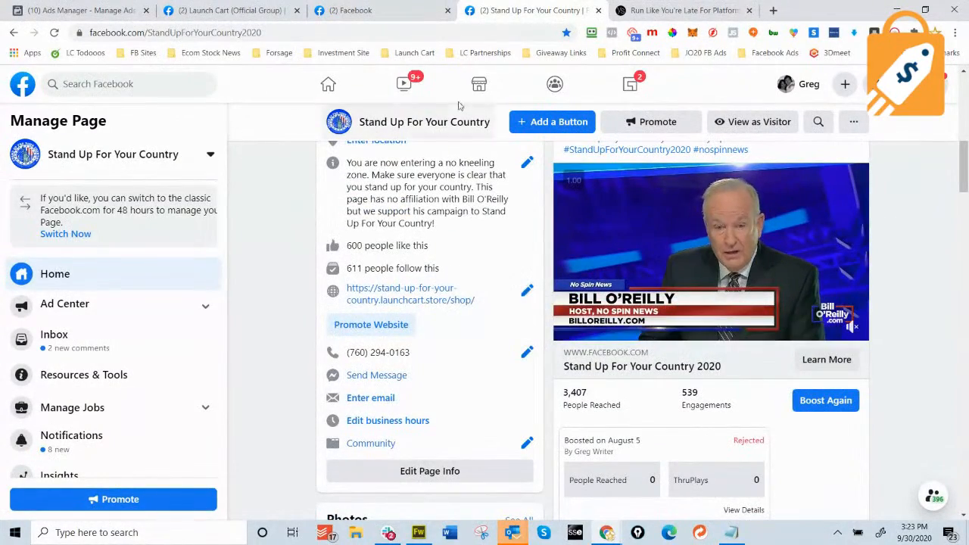
scroll(542, 163, "up", 4)
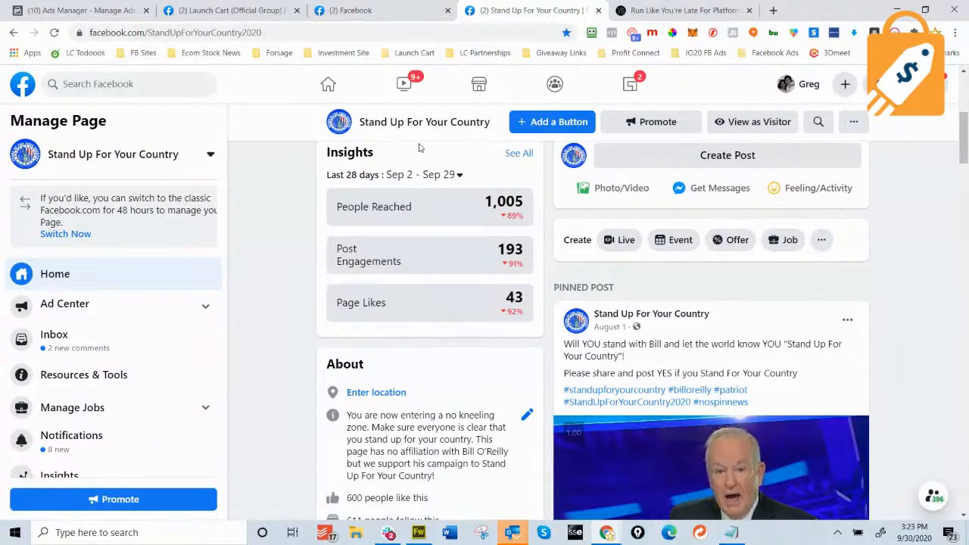
scroll(420, 148, "down", 3)
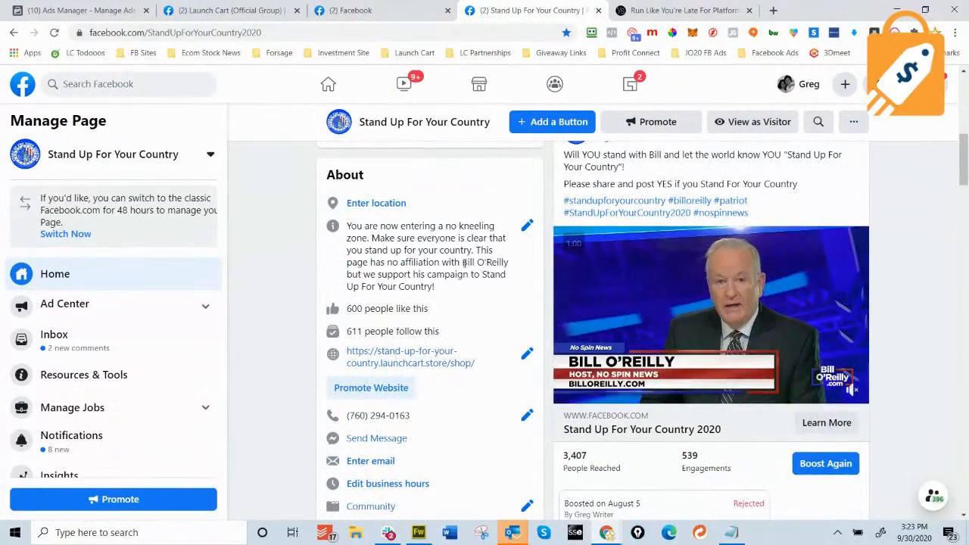
scroll(462, 268, "down", 4)
scroll(464, 267, "up", 4)
scroll(465, 267, "down", 4)
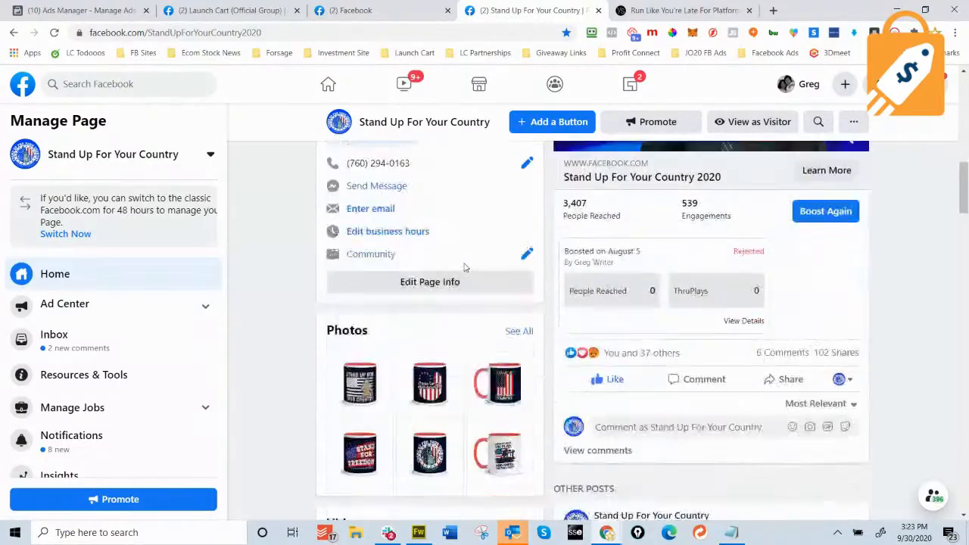
scroll(464, 267, "up", 3)
scroll(465, 267, "up", 4)
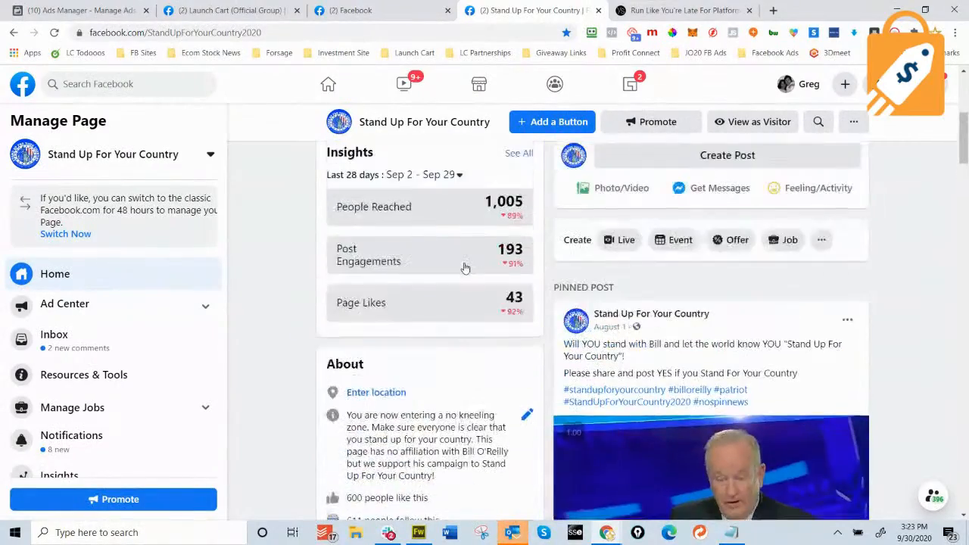
scroll(465, 267, "up", 2)
scroll(464, 267, "down", 7)
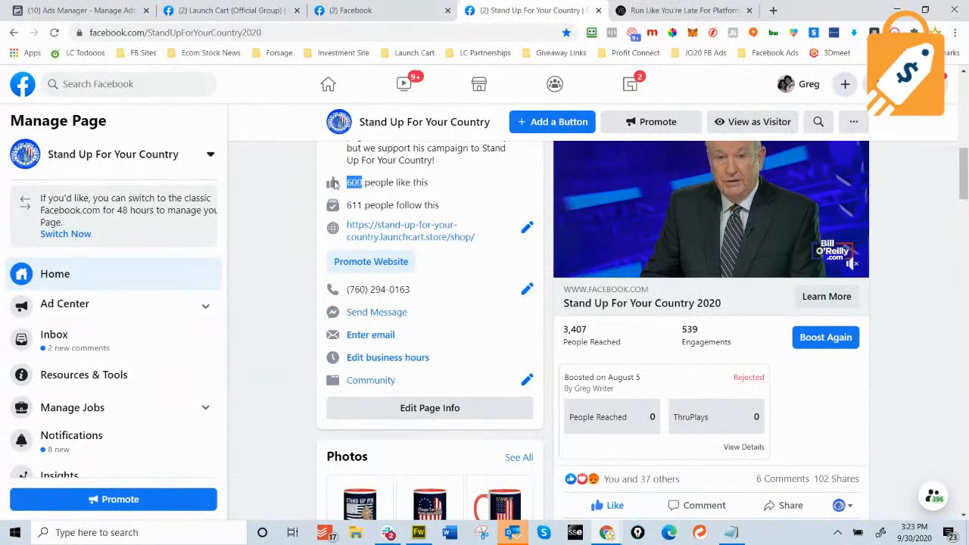
scroll(901, 312, "down", 6)
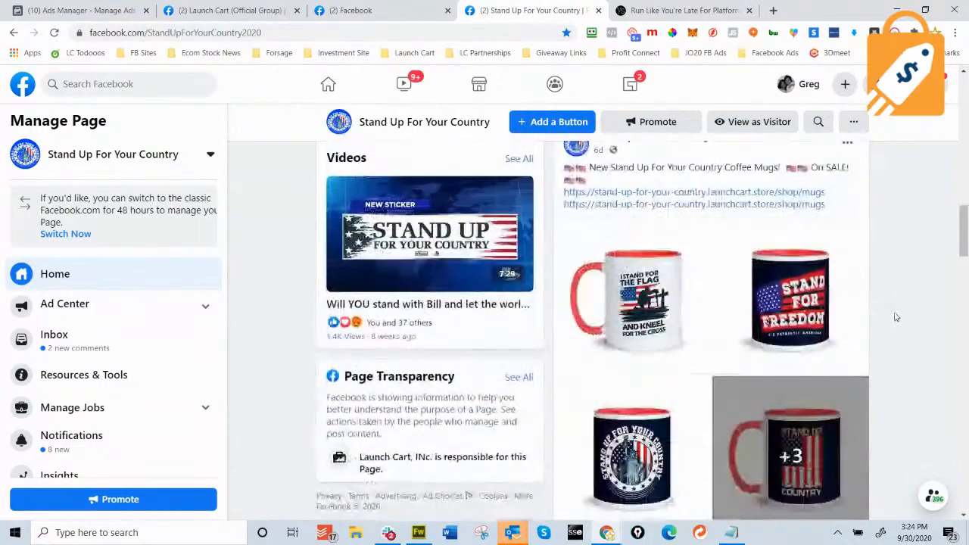
scroll(895, 316, "down", 2)
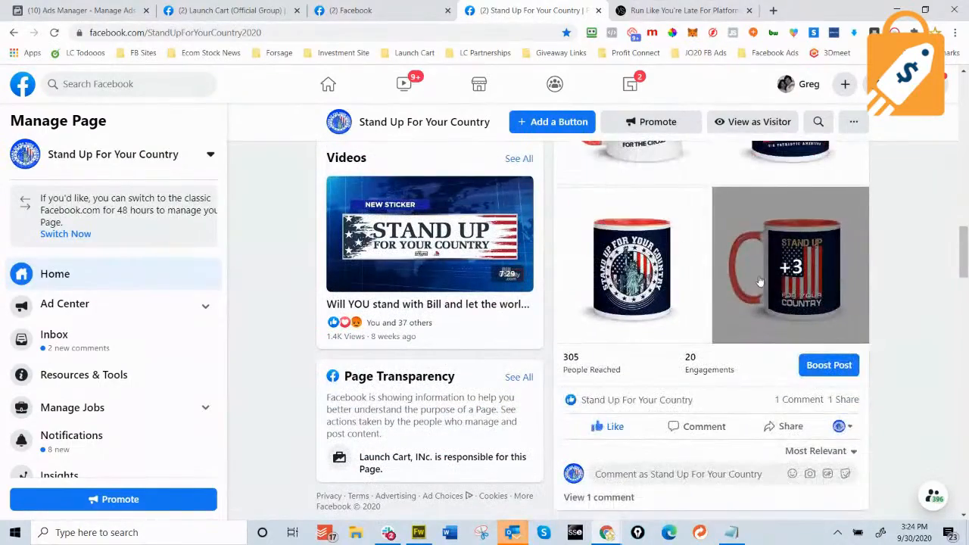
scroll(759, 281, "up", 2)
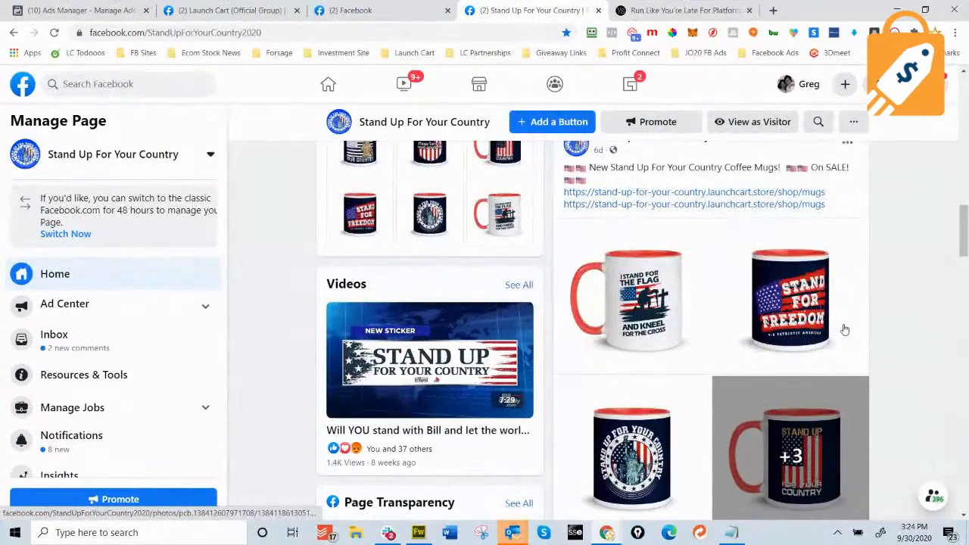
scroll(844, 329, "down", 6)
scroll(851, 326, "up", 8)
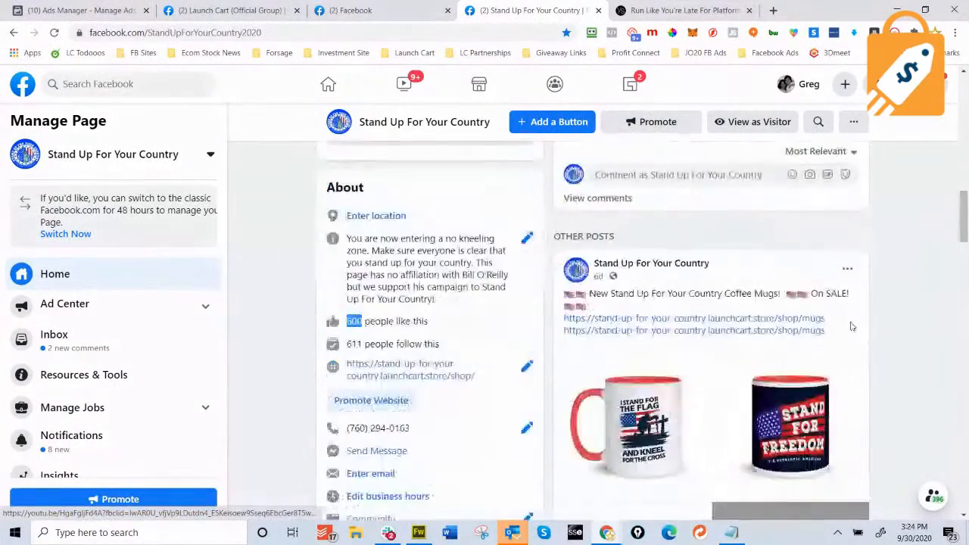
scroll(851, 326, "up", 10)
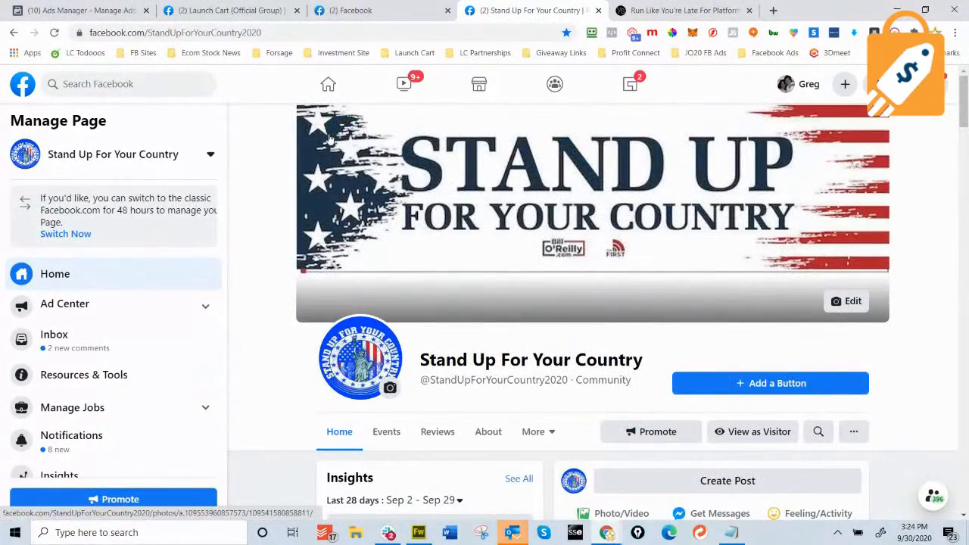
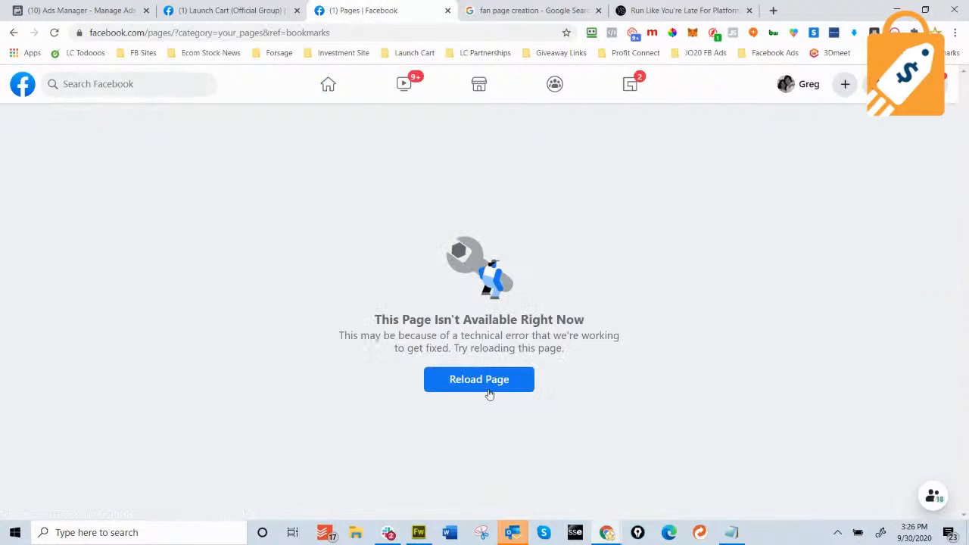
Reload the unavailable Pages view so the list of managed pages appears.
left_click(488, 382)
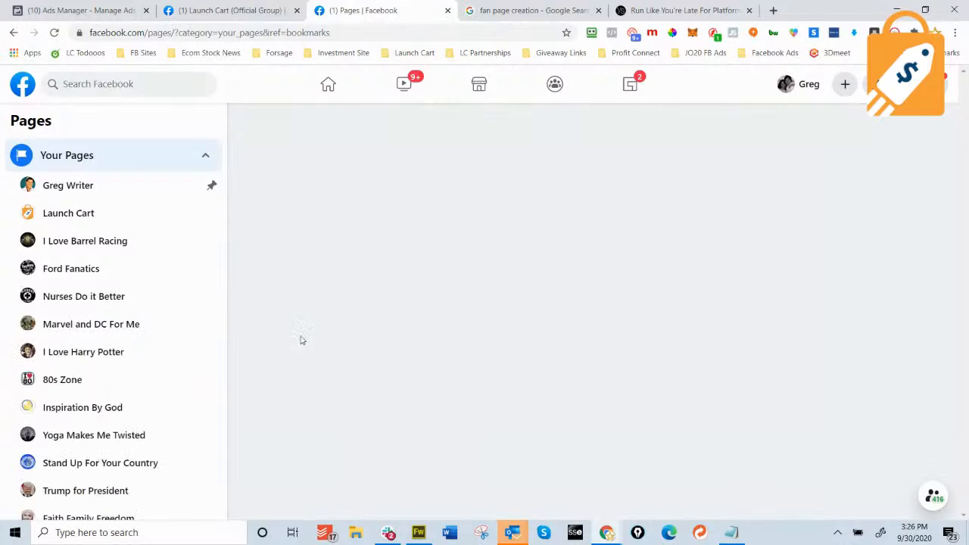
scroll(126, 320, "down", 2)
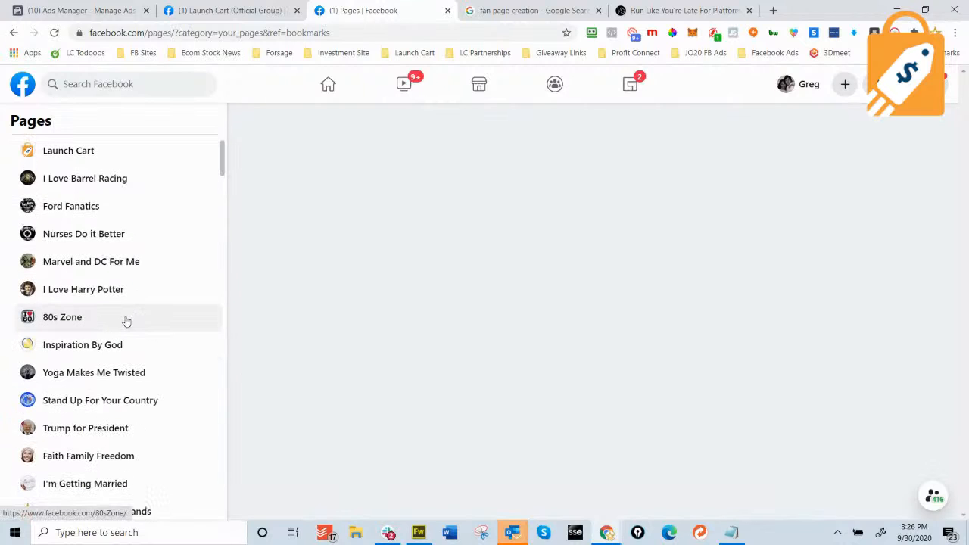
scroll(126, 320, "down", 4)
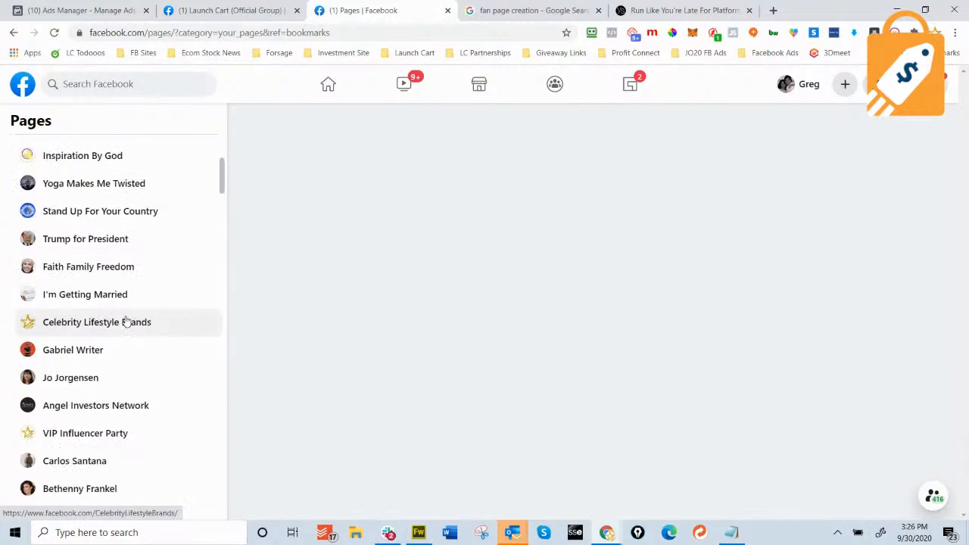
scroll(125, 320, "down", 1)
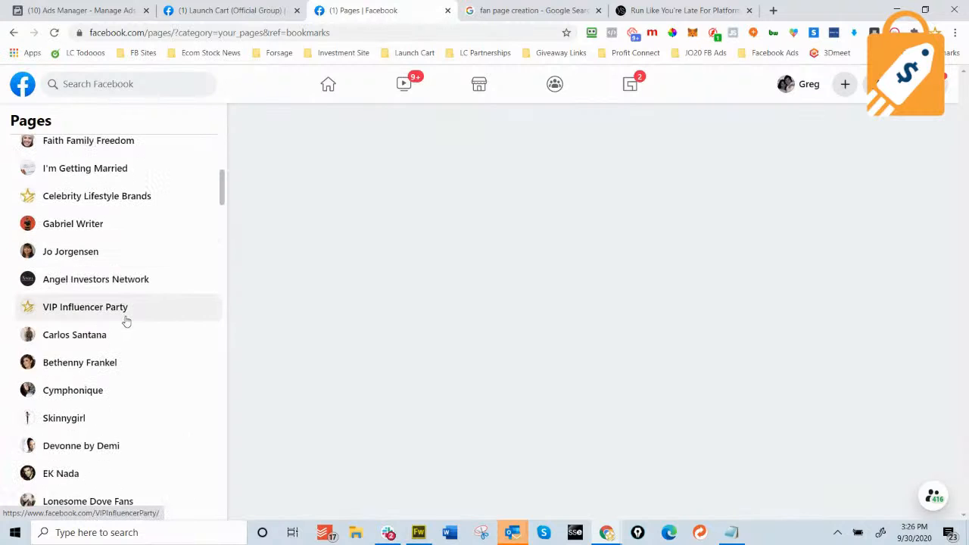
scroll(126, 321, "down", 2)
scroll(126, 320, "down", 2)
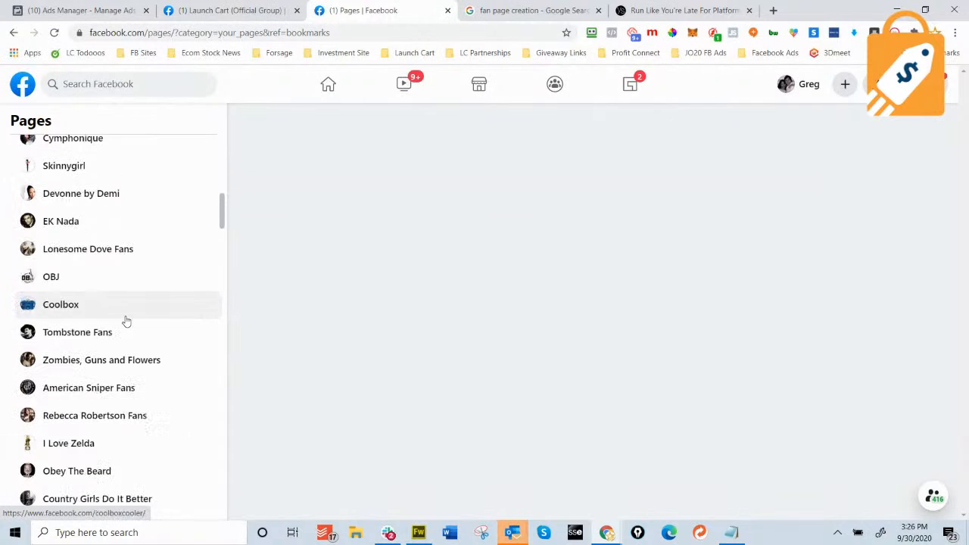
scroll(125, 320, "down", 1)
scroll(126, 320, "down", 1)
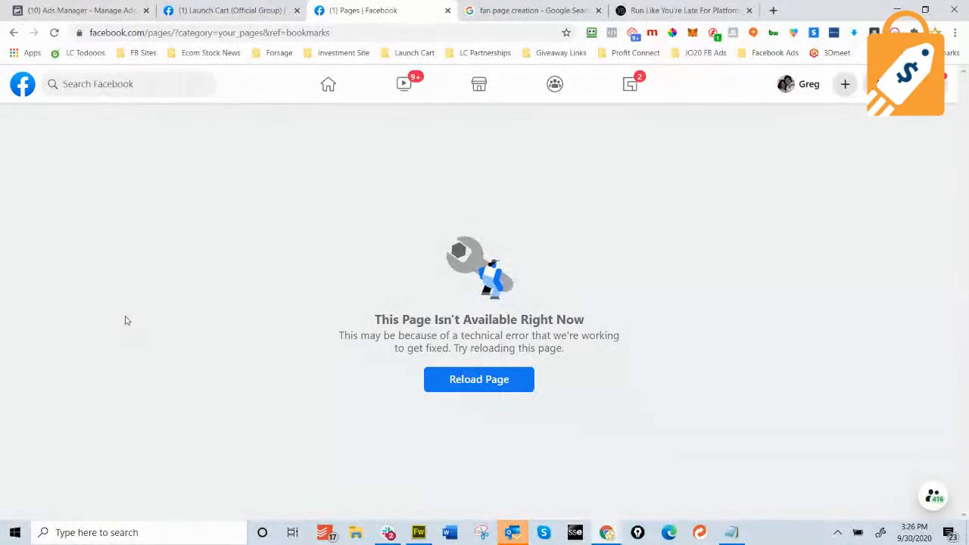
Go to the personal profile page and scroll through it.
left_click(807, 85)
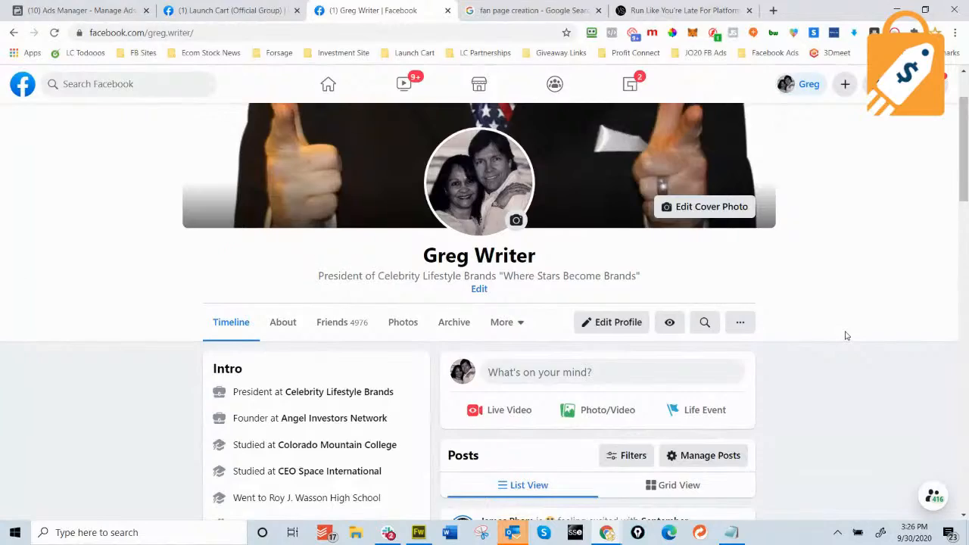
scroll(845, 335, "down", 2)
scroll(843, 335, "up", 2)
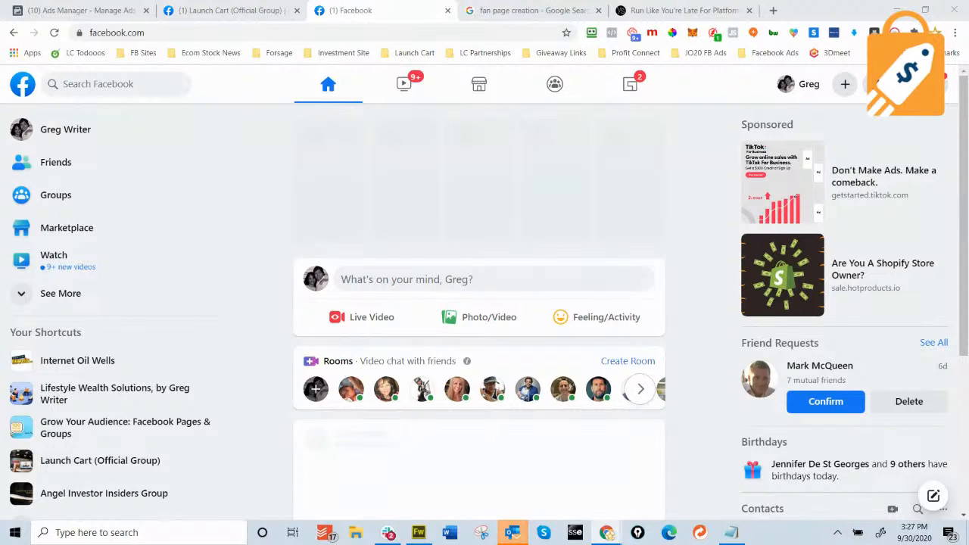
Scroll the Facebook home feed, then reload it.
scroll(852, 373, "down", 3)
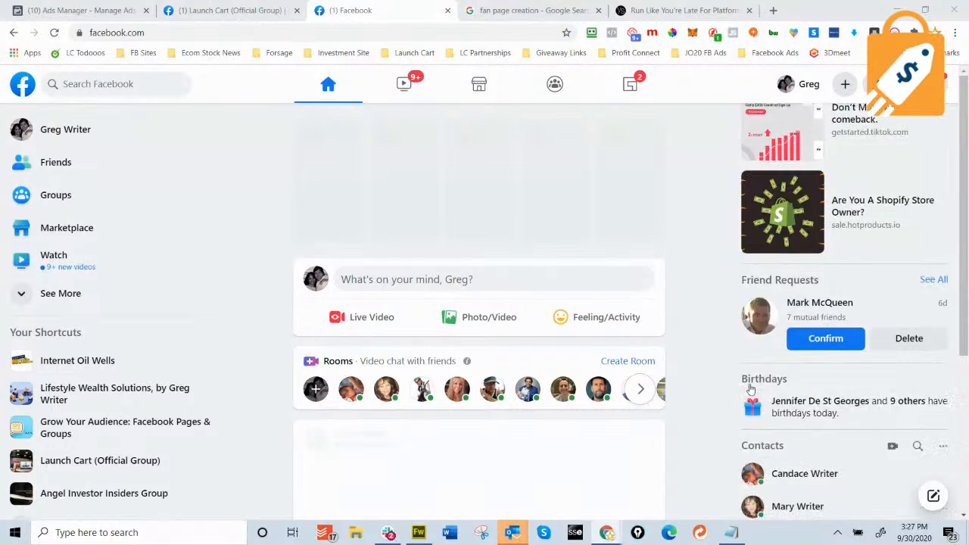
scroll(669, 382, "up", 3)
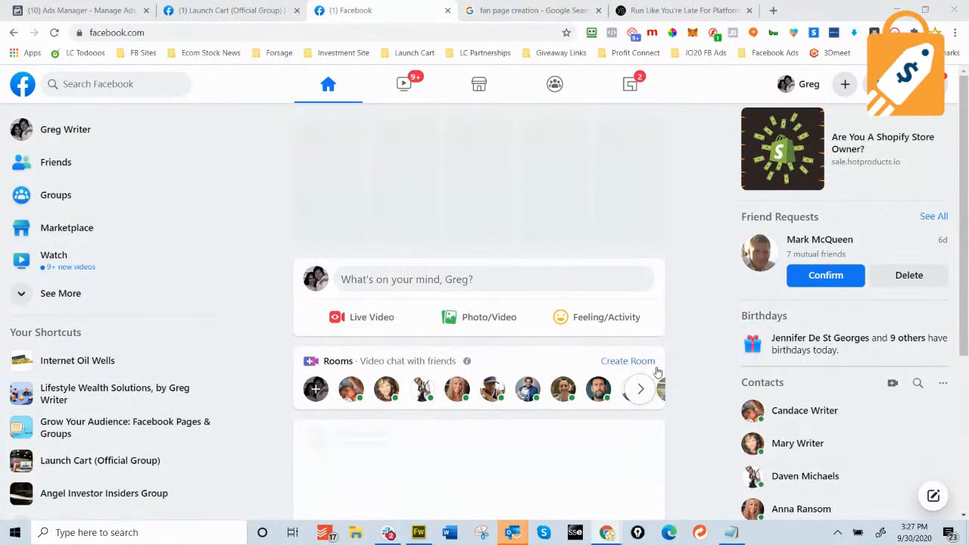
scroll(657, 371, "down", 3)
scroll(657, 371, "up", 3)
scroll(657, 372, "down", 3)
scroll(657, 371, "up", 3)
scroll(656, 371, "down", 3)
scroll(657, 371, "up", 3)
left_click(53, 33)
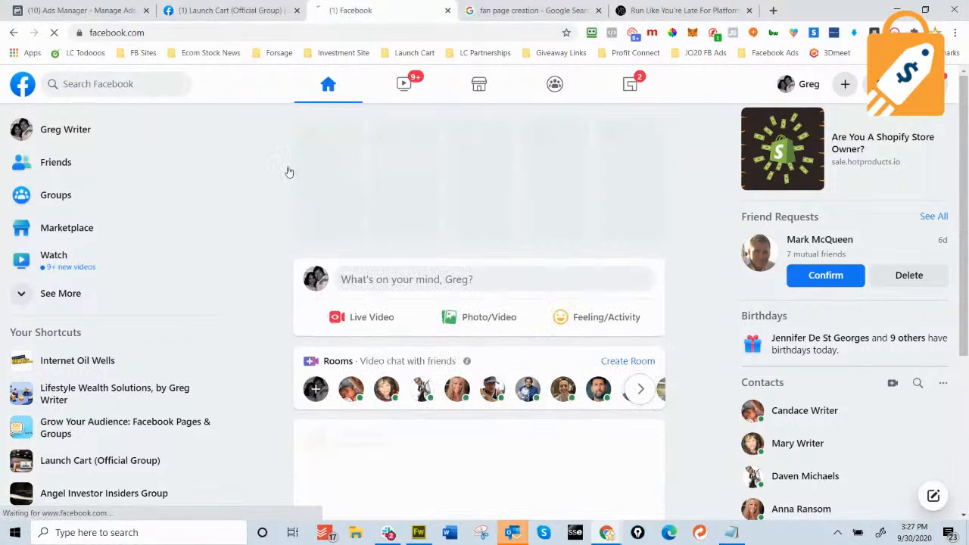
Close the Launch Cart group, fan page search results and leftover article tabs.
left_click(262, 16)
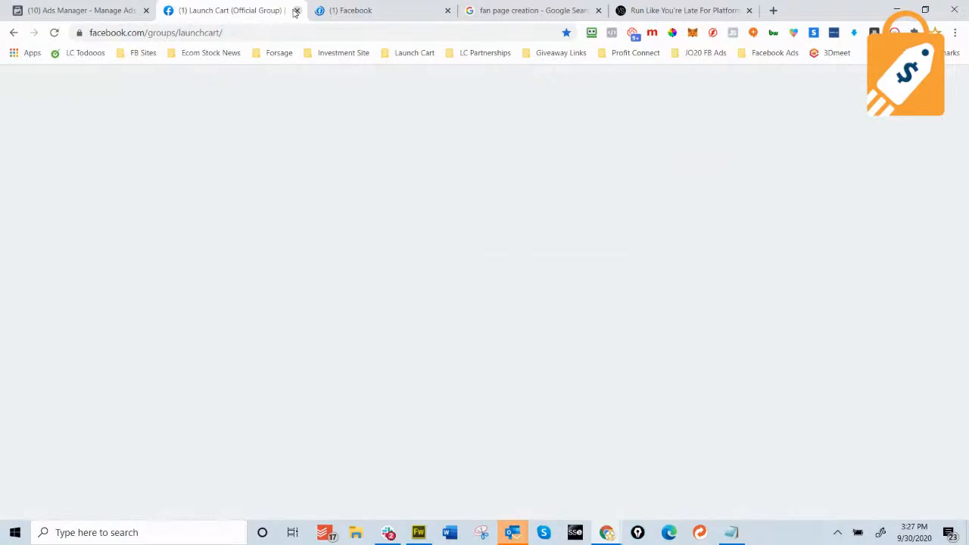
left_click(517, 12)
left_click(448, 11)
left_click(448, 10)
left_click(448, 11)
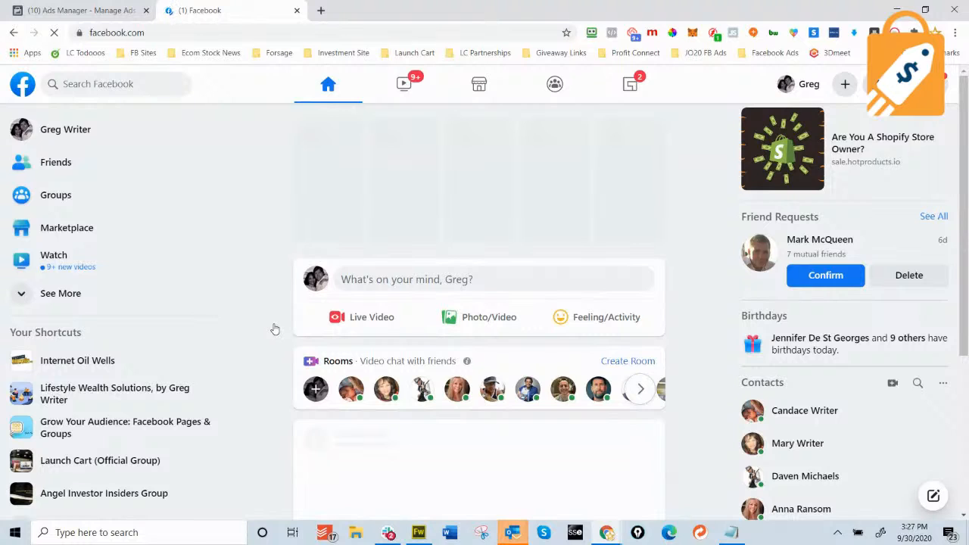
scroll(247, 338, "down", 3)
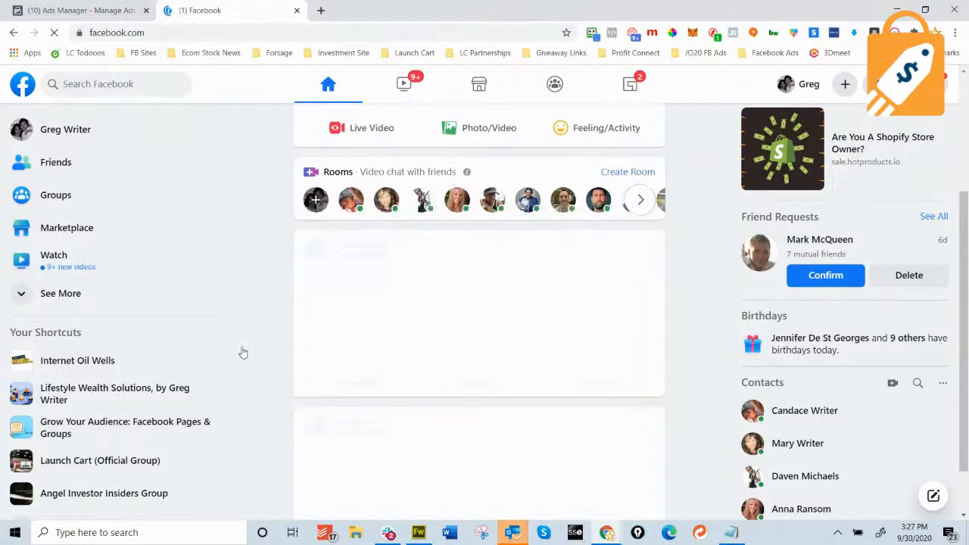
scroll(243, 354, "up", 3)
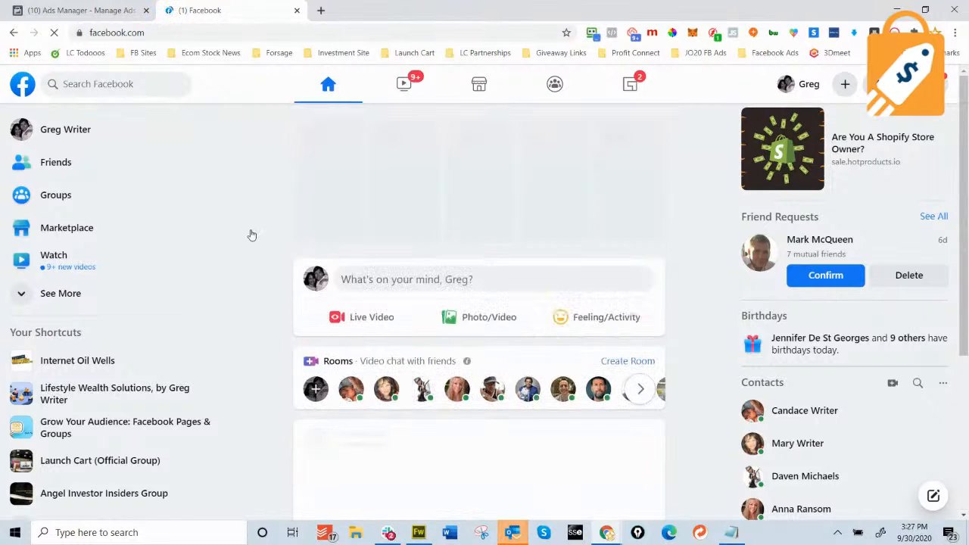
Search Google for 'create a fan page' in a new tab and scroll the results.
left_click(320, 10)
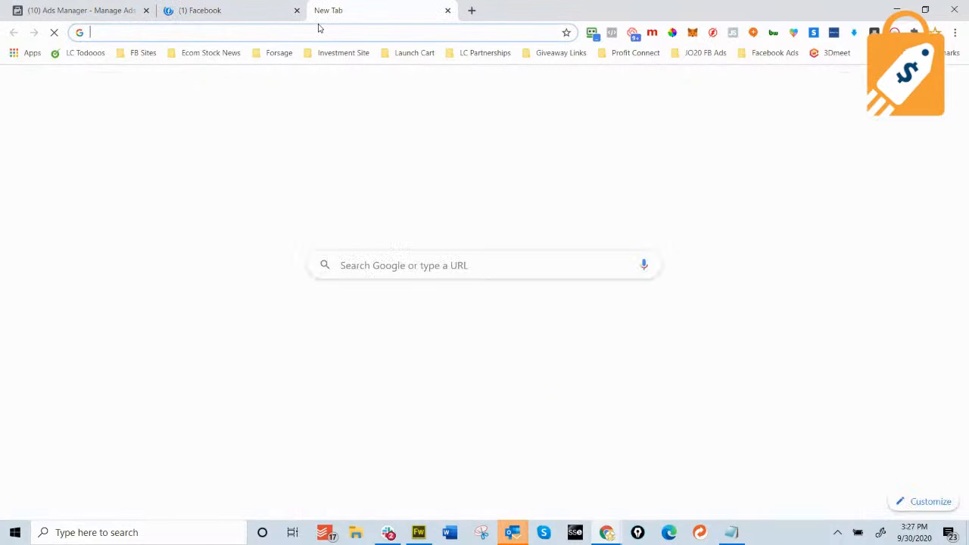
type("cre")
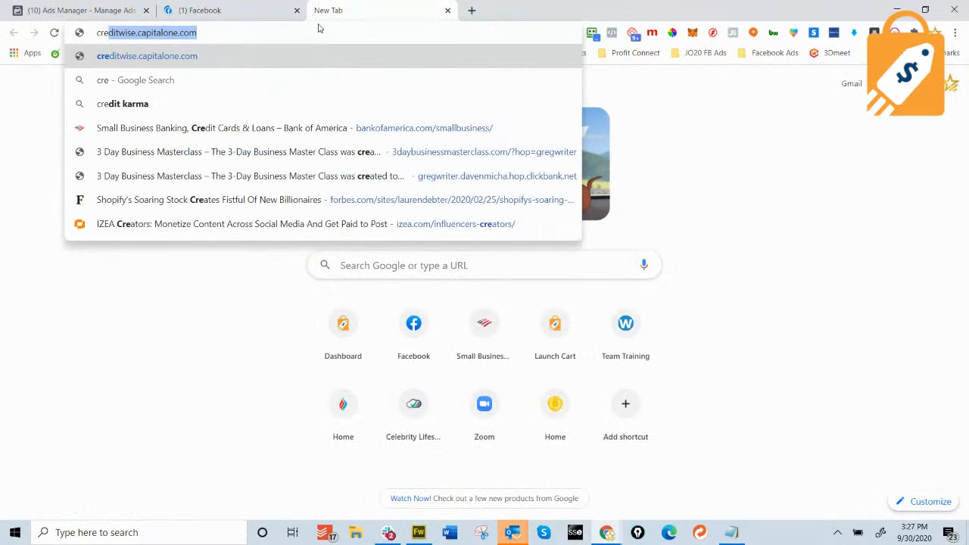
type("ate a fa")
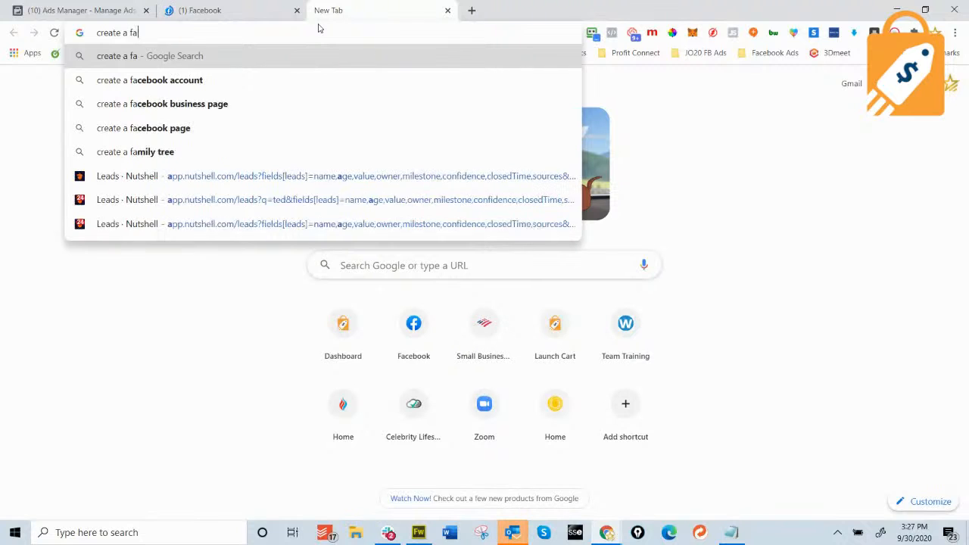
type("n page")
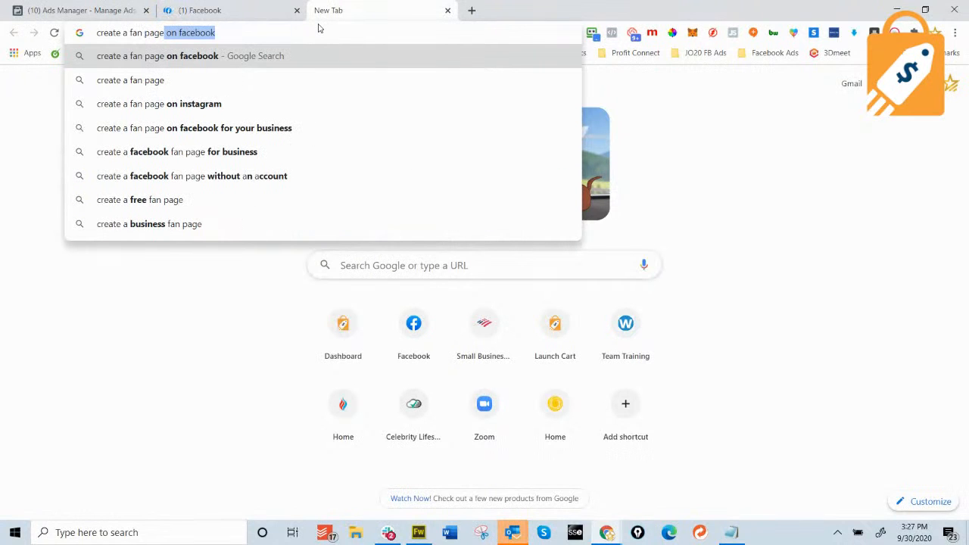
key("Return")
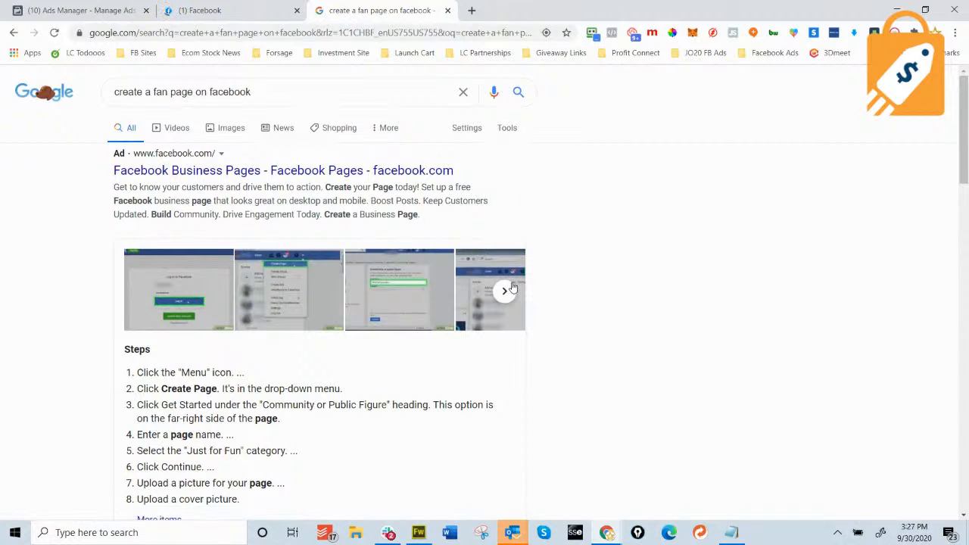
scroll(500, 287, "down", 3)
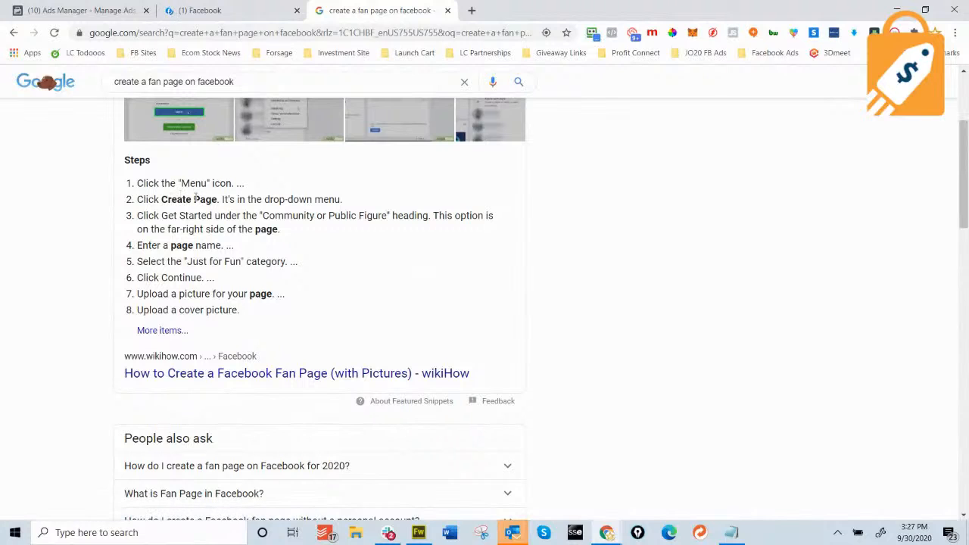
Briefly check the Facebook feed, then return to the results and open Facebook's Create a Page form.
left_click(245, 14)
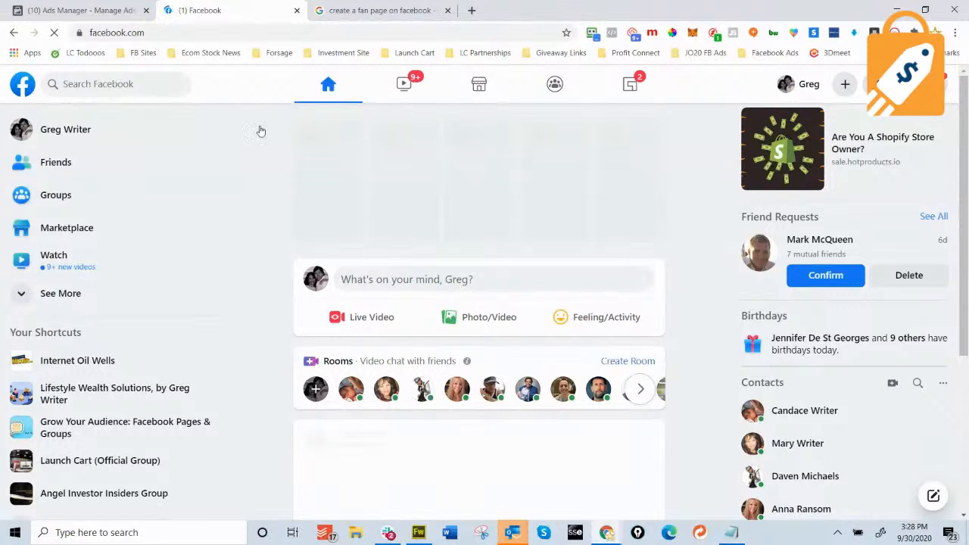
left_click(54, 38)
left_click(346, 10)
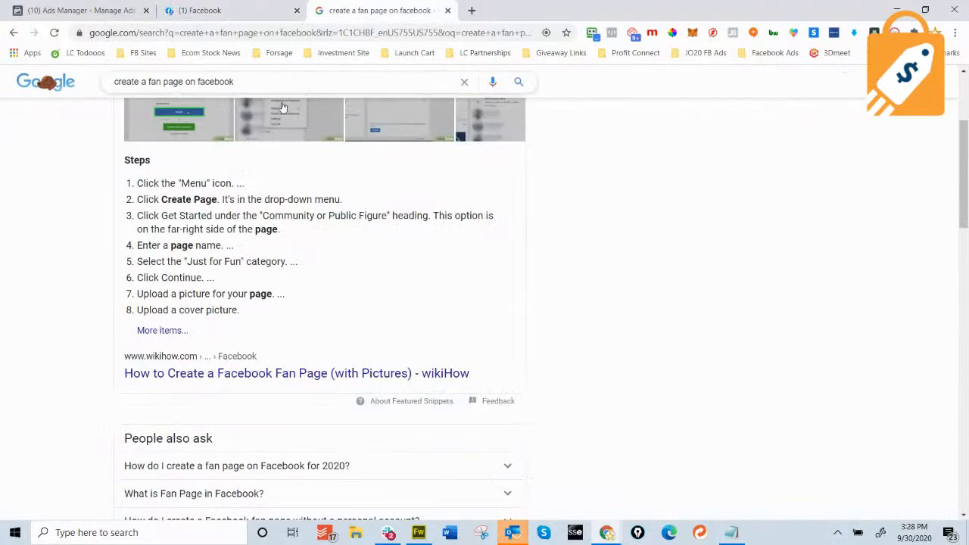
scroll(426, 273, "down", 3)
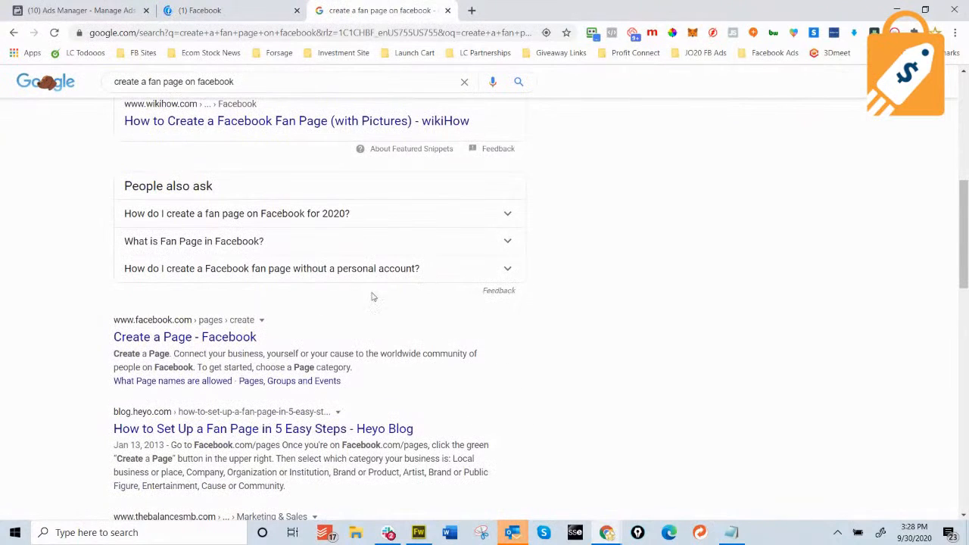
scroll(659, 307, "up", 2)
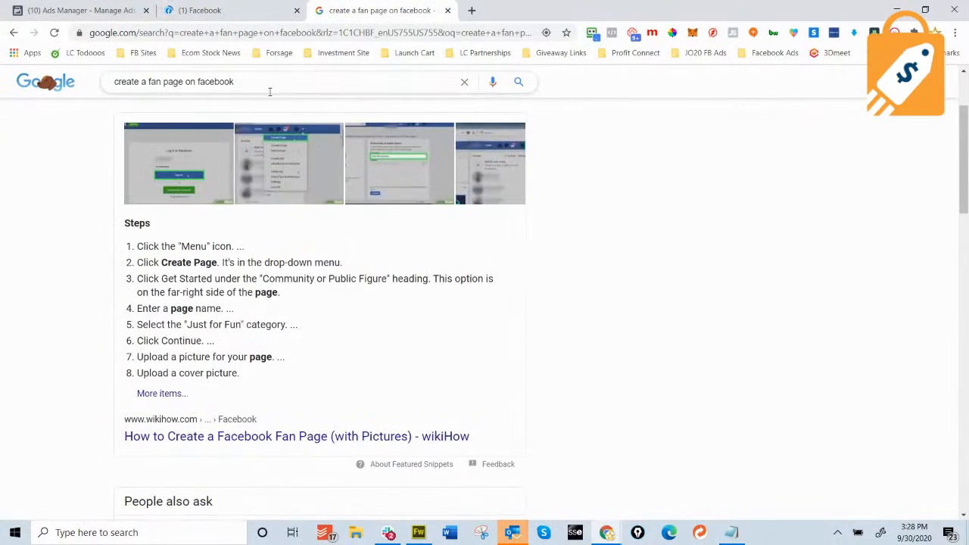
scroll(182, 87, "down", 3)
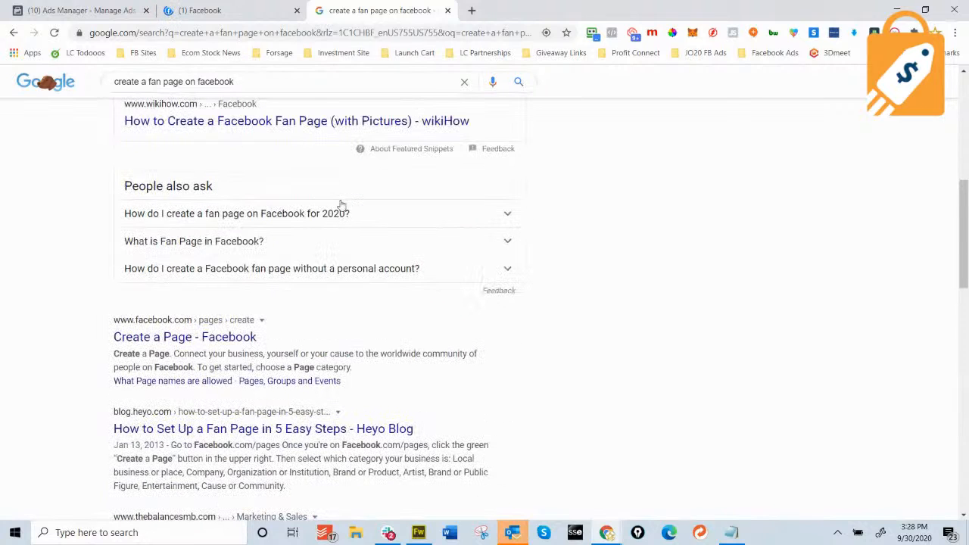
left_click(242, 336)
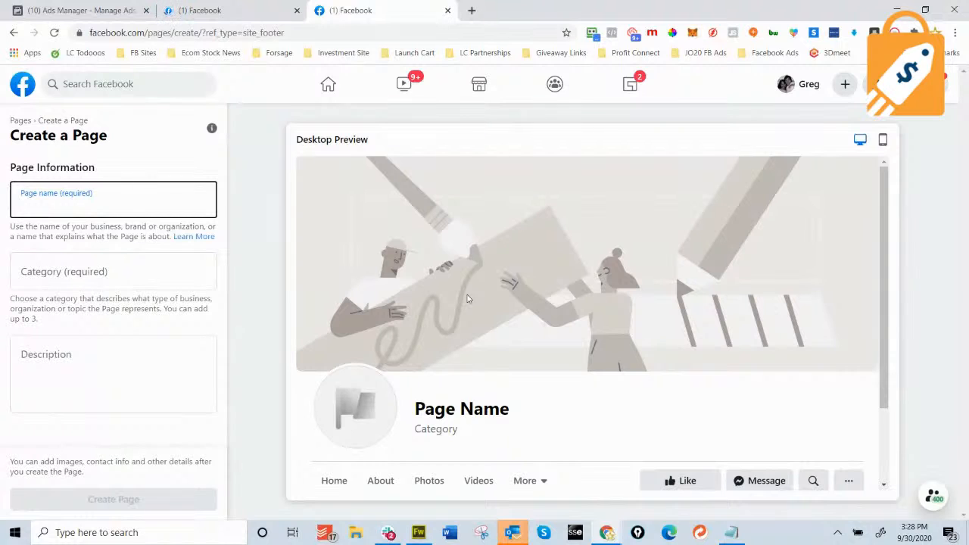
Enter 'Lifestyel Wealth Creations' as the page name and open a new blank tab.
type("Li")
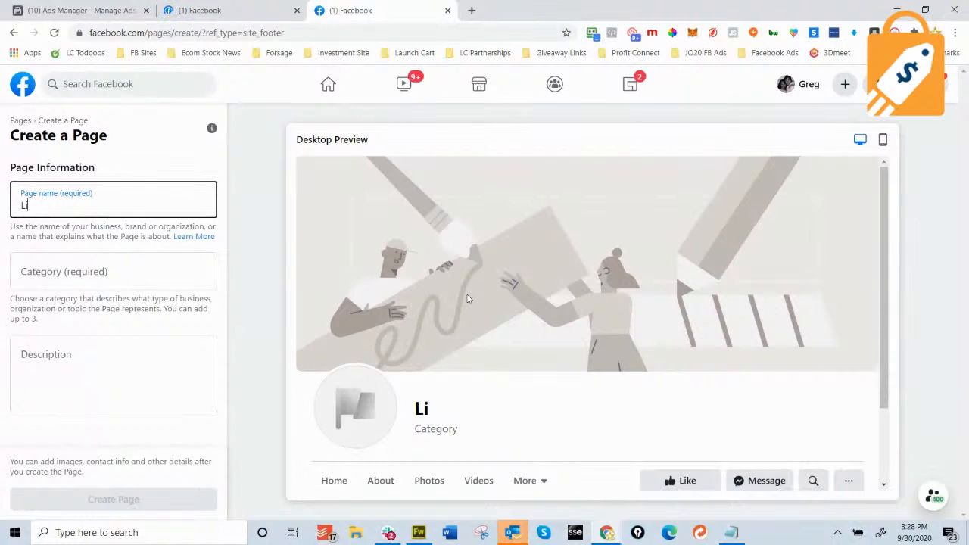
type("festyel Wea")
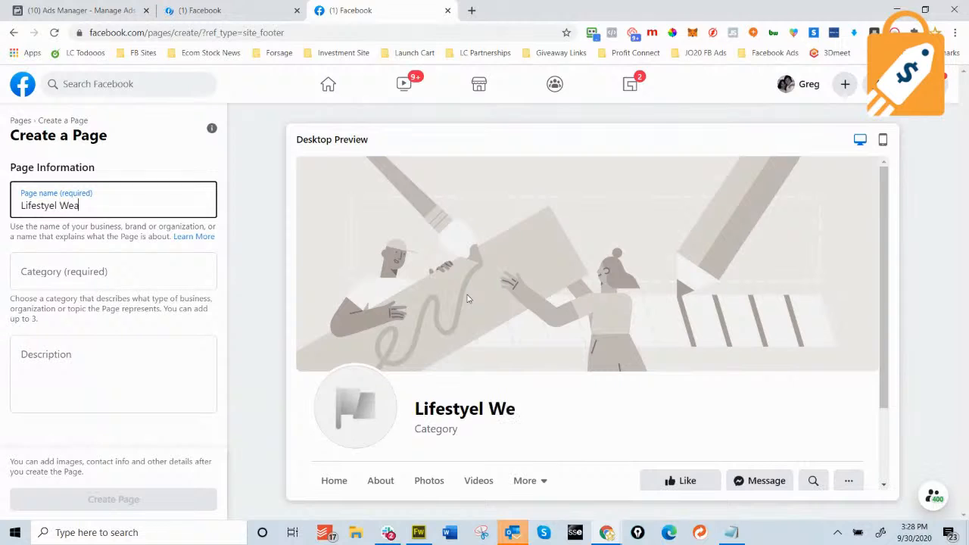
type("lth Creations")
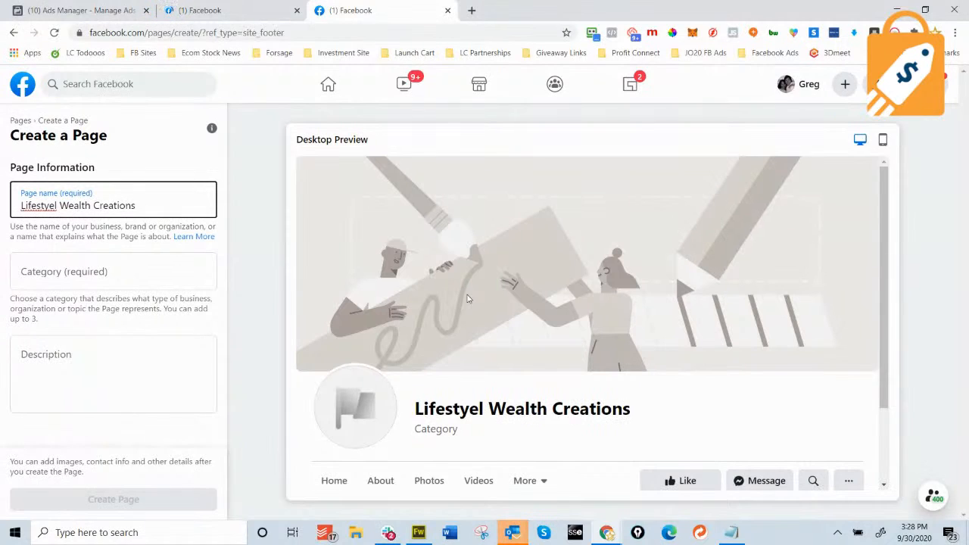
left_click(470, 10)
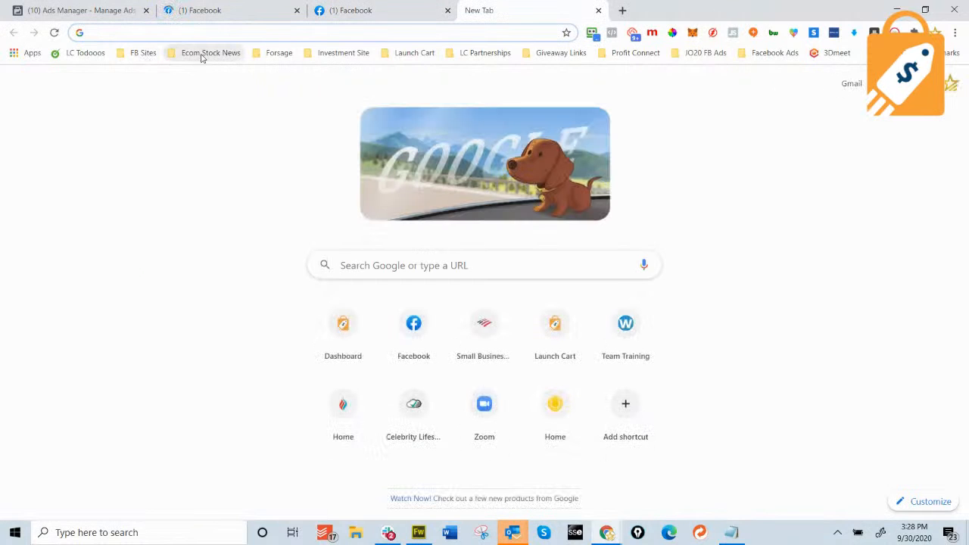
Open the Lifestyle Wealth Solutions group from the FB Sites bookmarks, then return to the Create a Page form.
left_click(140, 53)
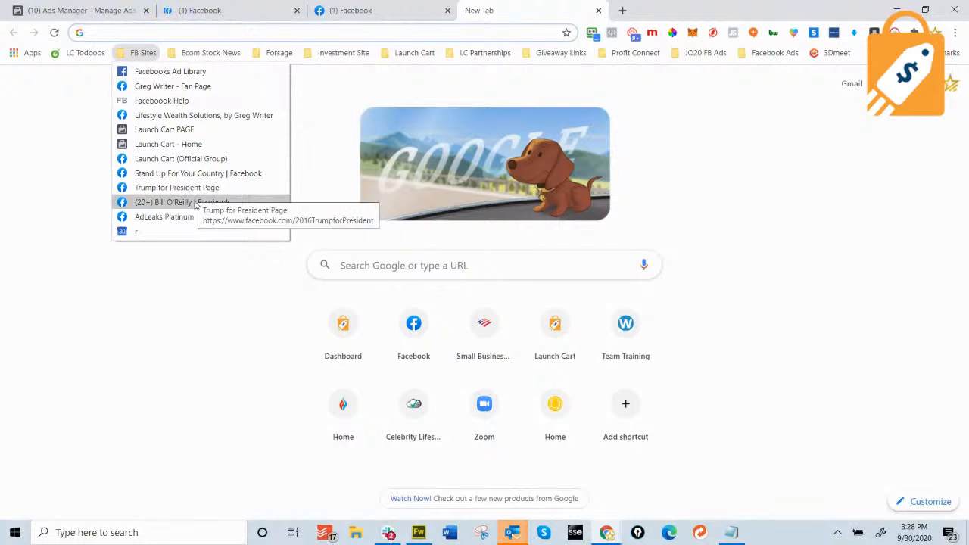
left_click(212, 115)
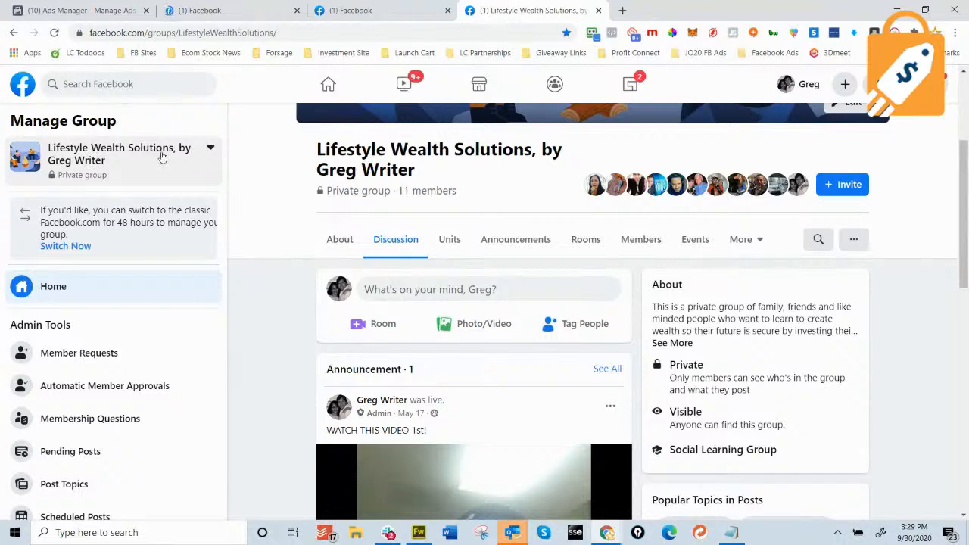
left_click(356, 10)
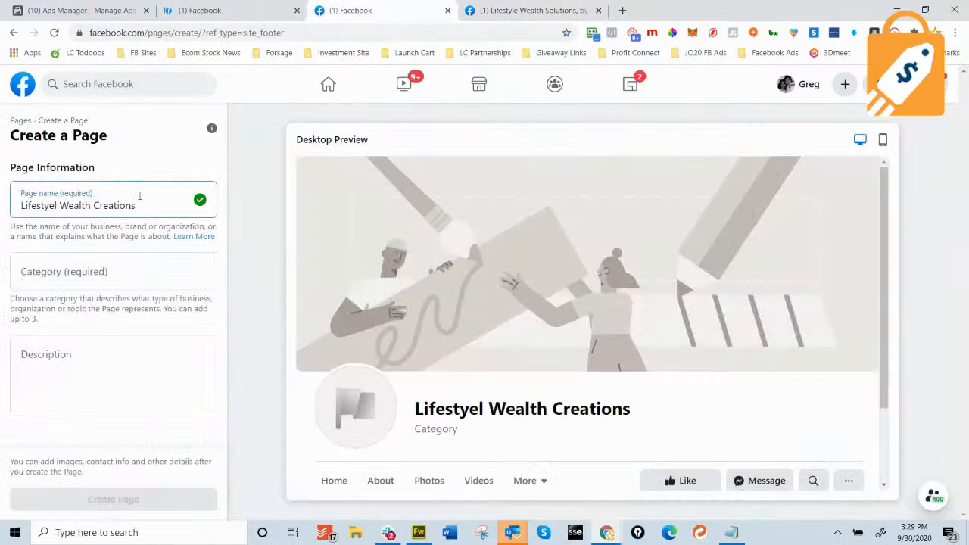
Change the page name to 'Lifestyle Wealth Solutions', fixing the Lifestyel misspelling.
key("BackSpace")
key("BackSpace")
key("BackSpace")
key("BackSpace")
key("BackSpace")
key("BackSpace")
key("BackSpace")
key("BackSpace")
key("BackSpace")
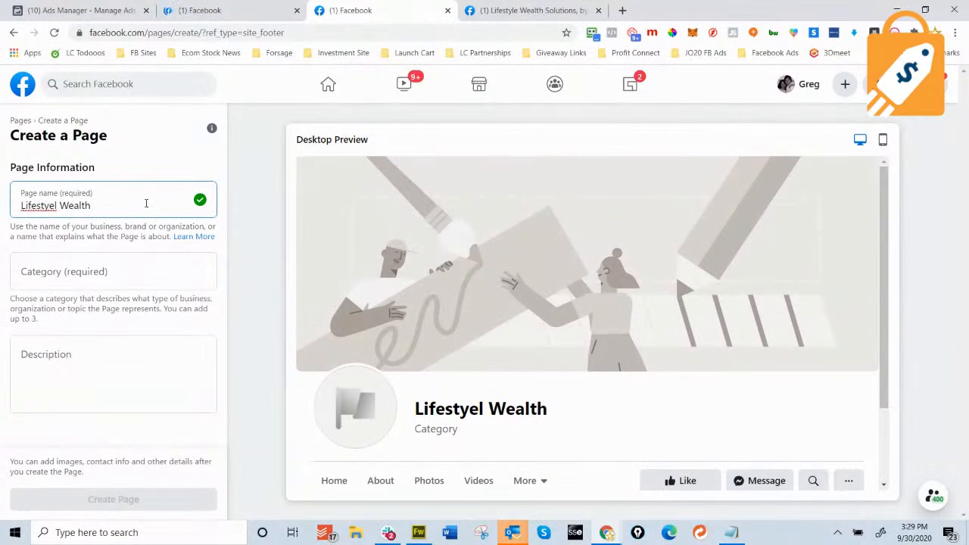
type("Solutions")
right_click(41, 208)
left_click(56, 218)
Set category Financial Consultant, add a description about a former banker's wealth strategies, and create the Page.
left_click(133, 273)
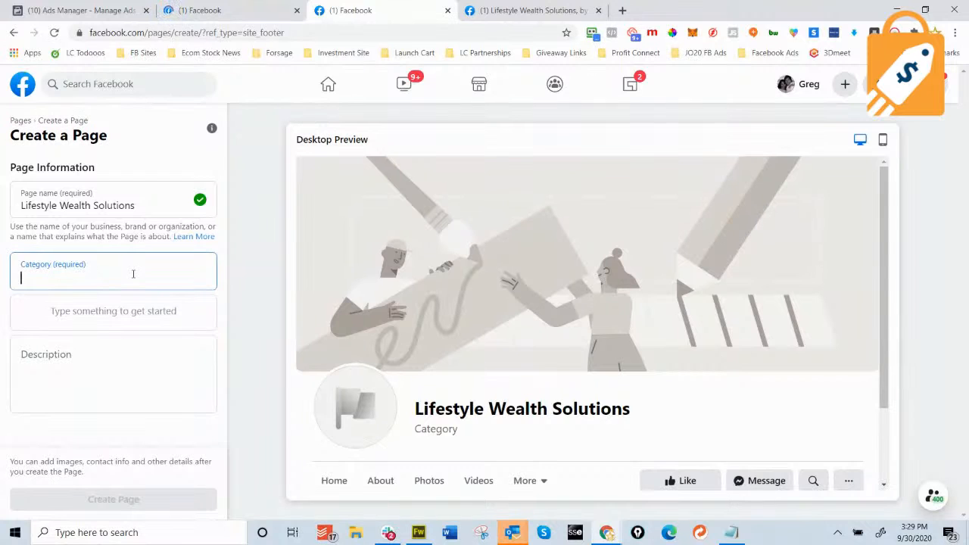
type("Fin")
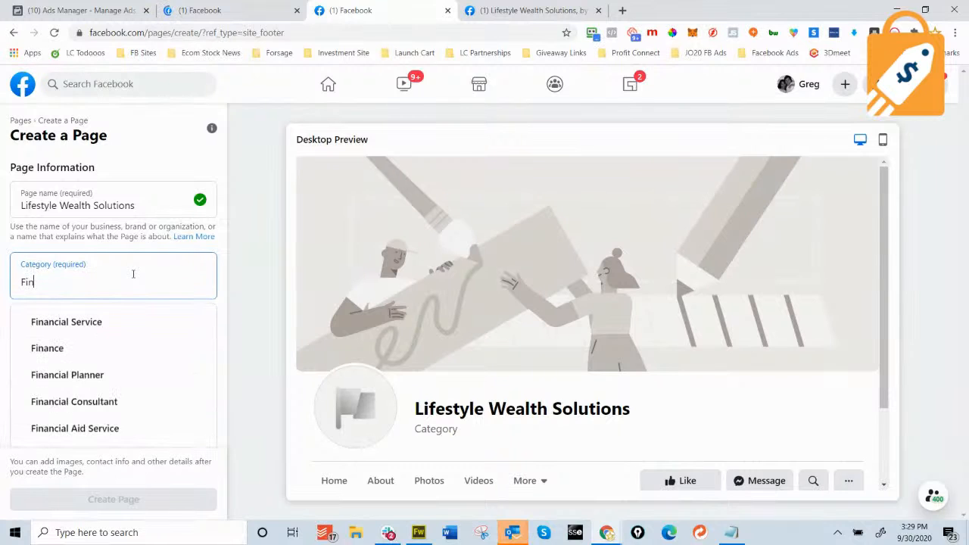
left_click(88, 409)
left_click(130, 388)
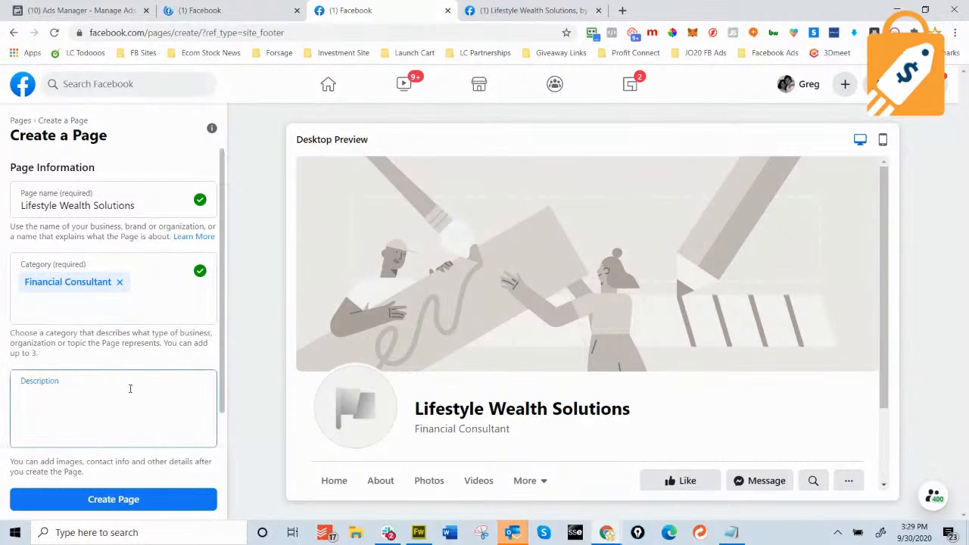
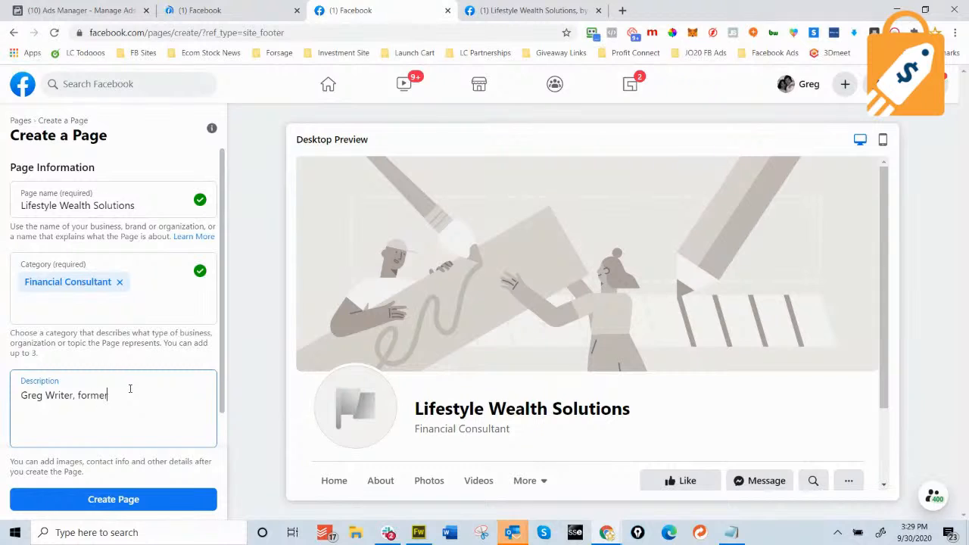
type(" investment banker shares his wealth cre")
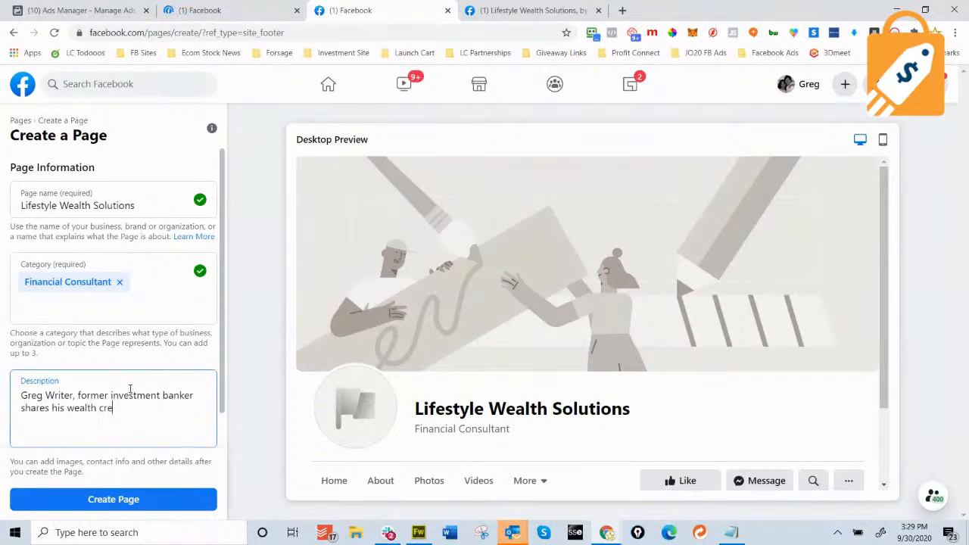
type("ation strategiews")
type("/")
left_click(149, 499)
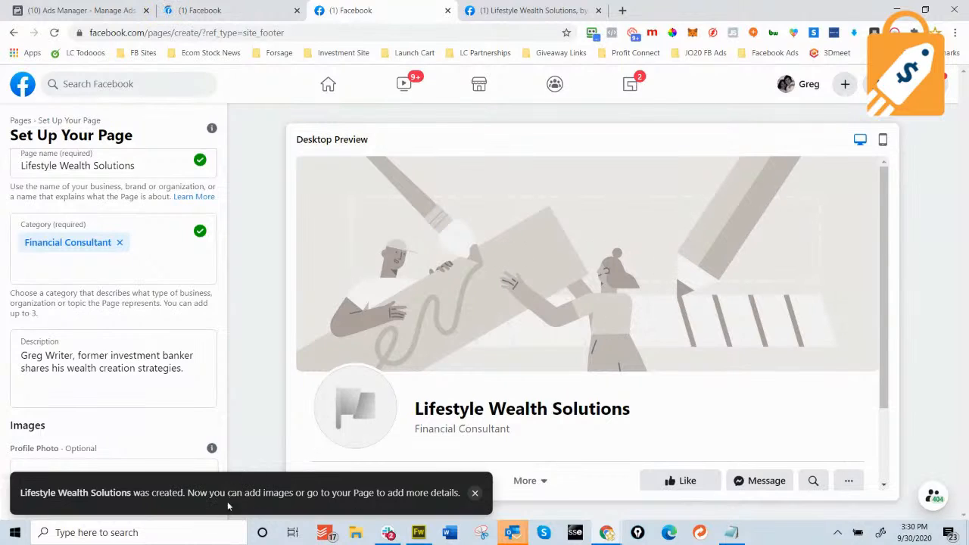
Dismiss the page-created notice and upload the headshot from Pictures as the profile picture.
left_click(475, 493)
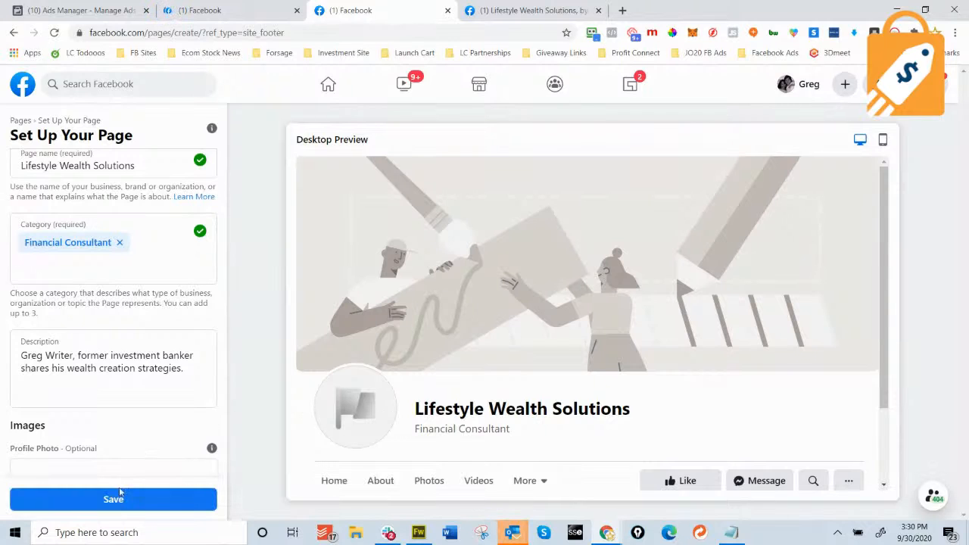
scroll(121, 349, "down", 3)
left_click(135, 316)
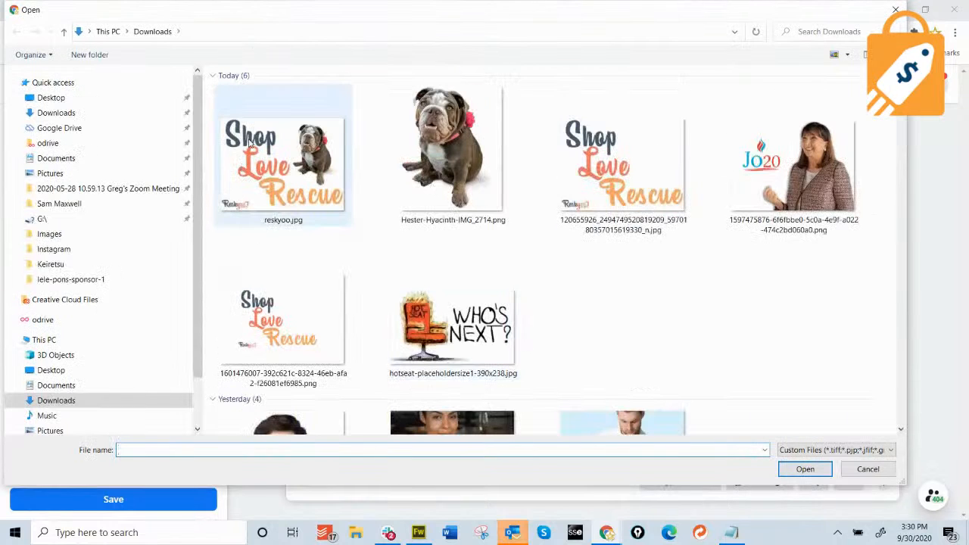
left_click(73, 127)
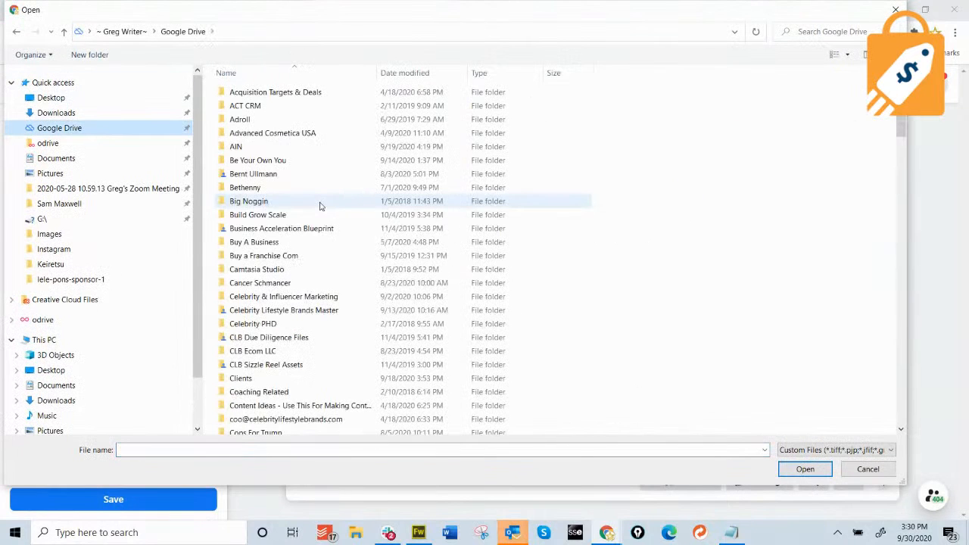
left_click(67, 173)
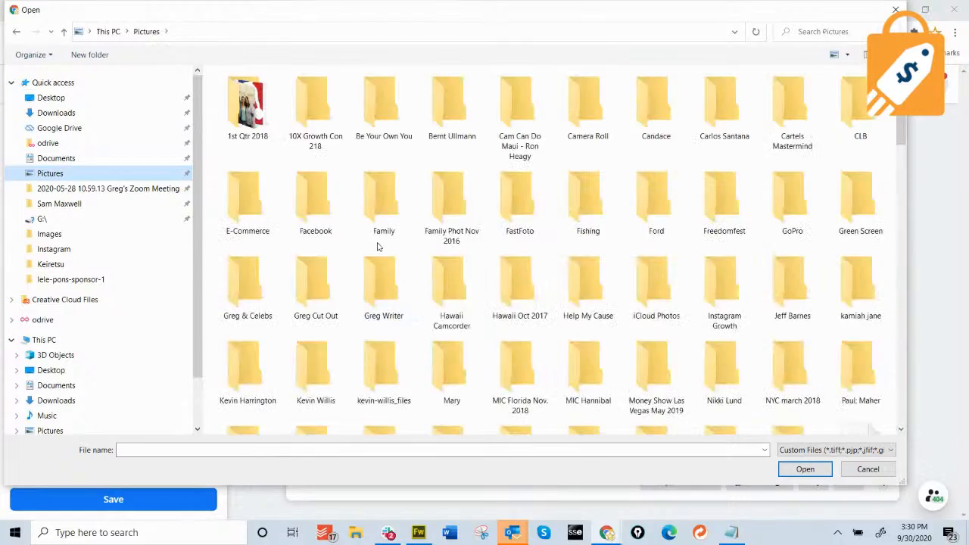
scroll(477, 269, "down", 15)
scroll(477, 270, "up", 10)
scroll(477, 270, "down", 7)
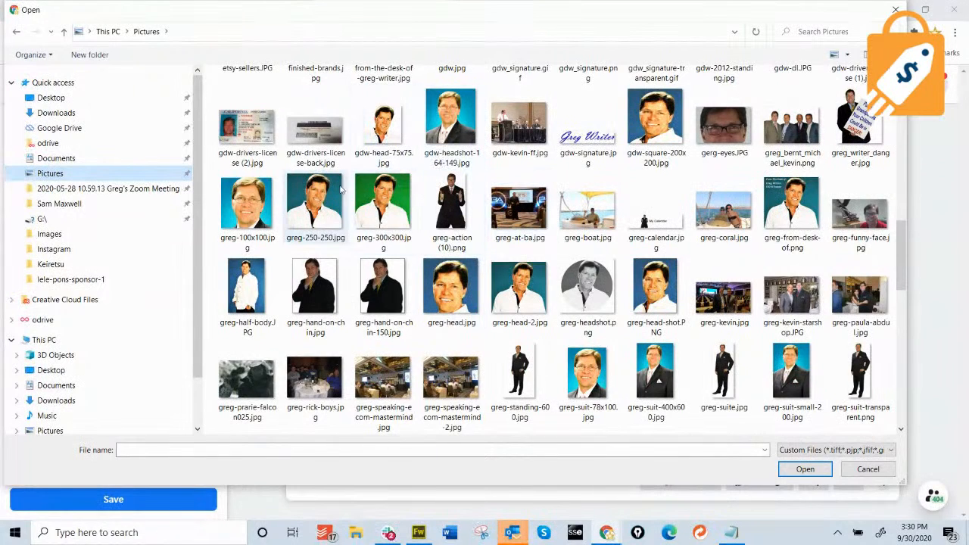
double_click(318, 203)
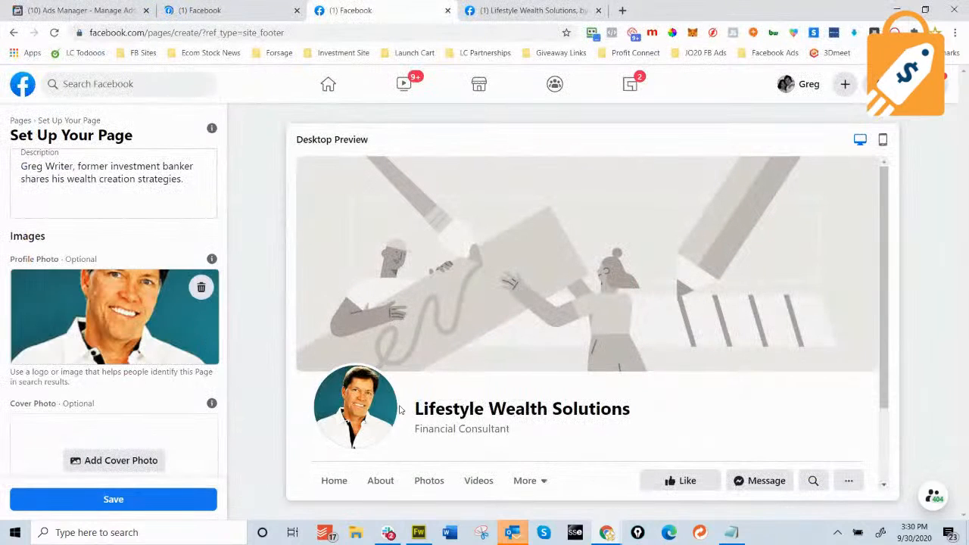
scroll(207, 348, "down", 1)
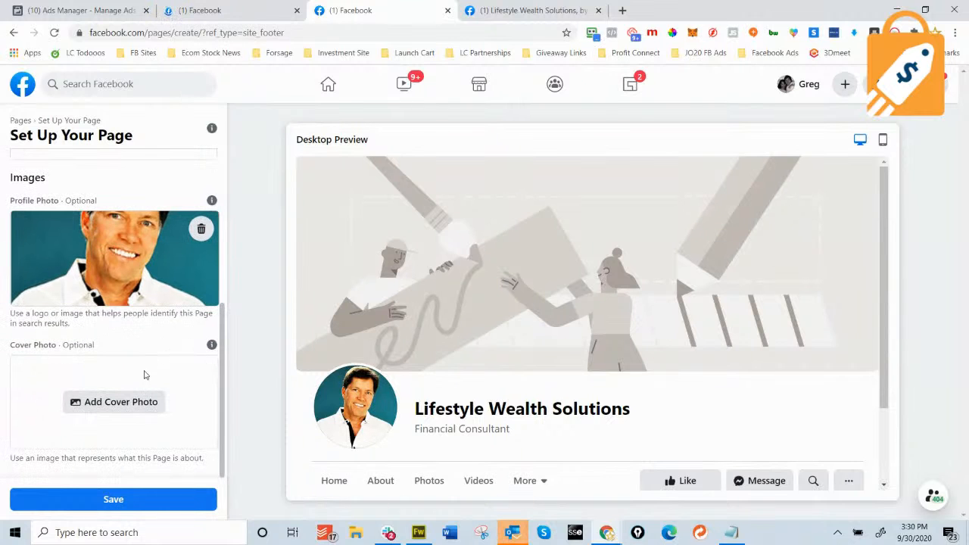
left_click(121, 404)
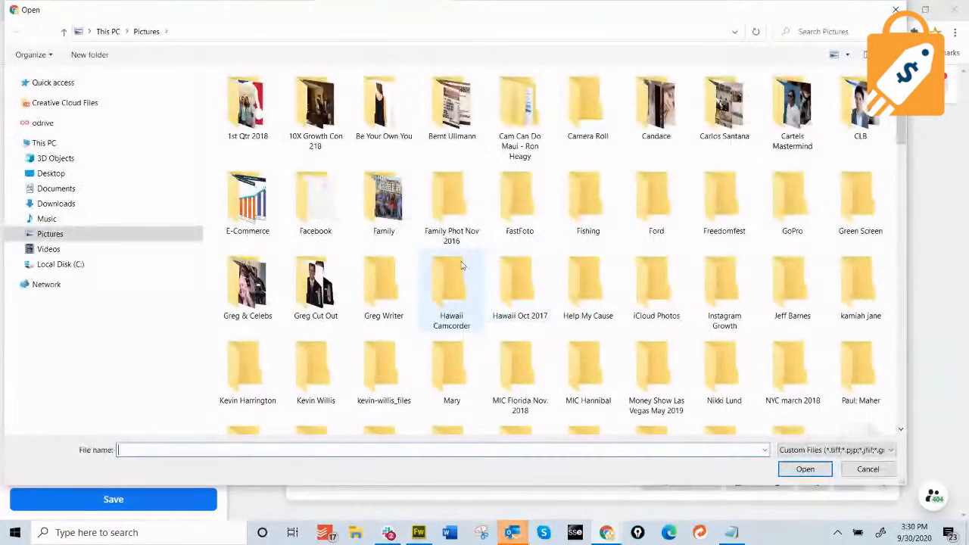
Browse Downloads and Google Drive's Lifestyle Wealth Solutions and Profit Connect folders for a cover photo, then cancel.
left_click(94, 114)
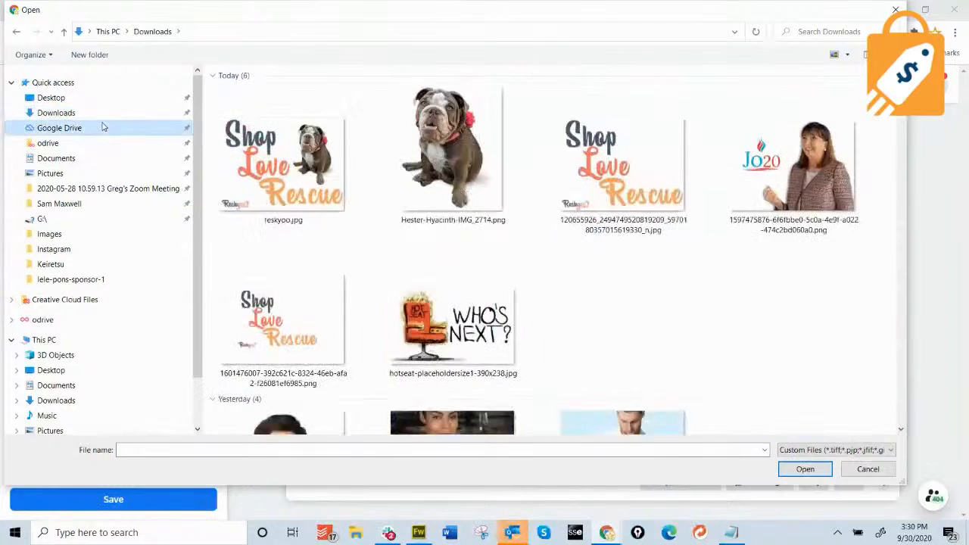
left_click(103, 127)
key("l")
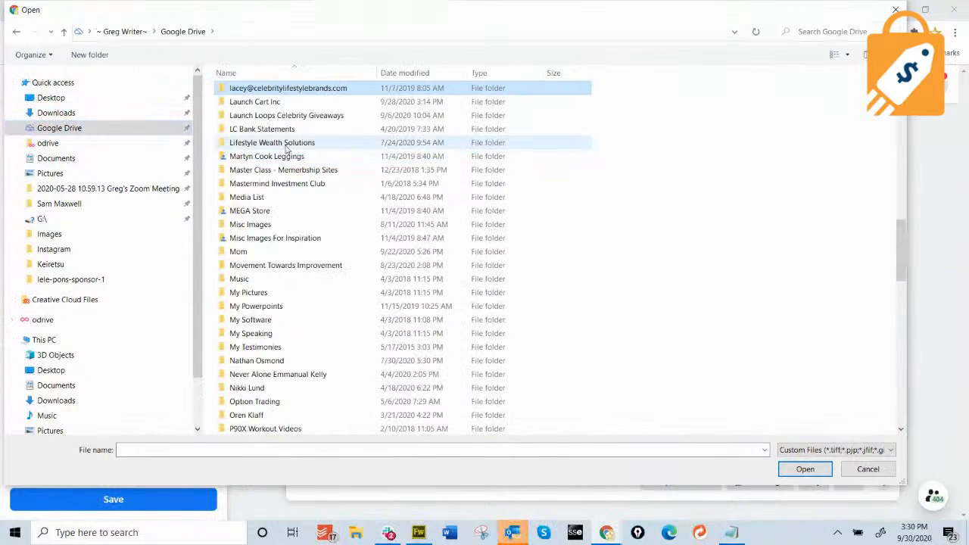
double_click(295, 144)
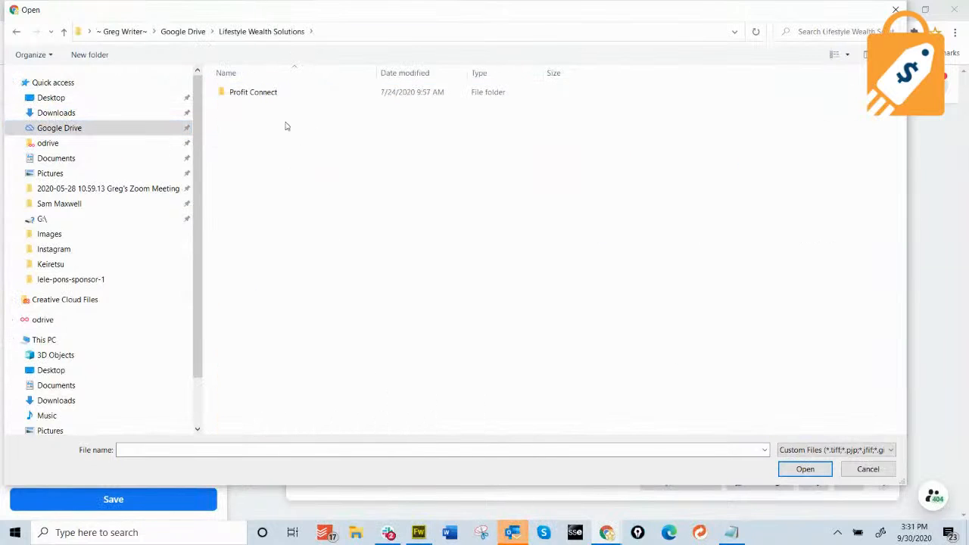
double_click(262, 92)
left_click(266, 32)
left_click(184, 31)
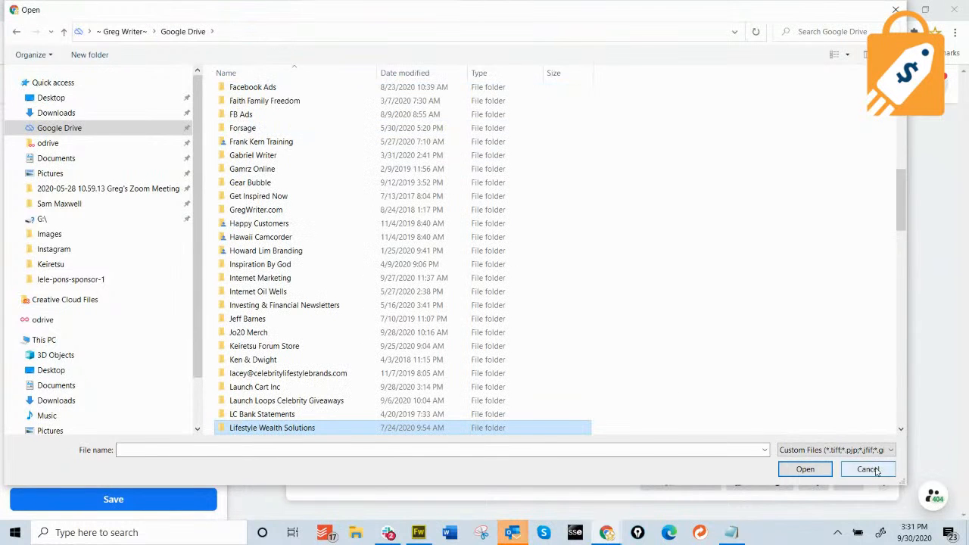
left_click(868, 469)
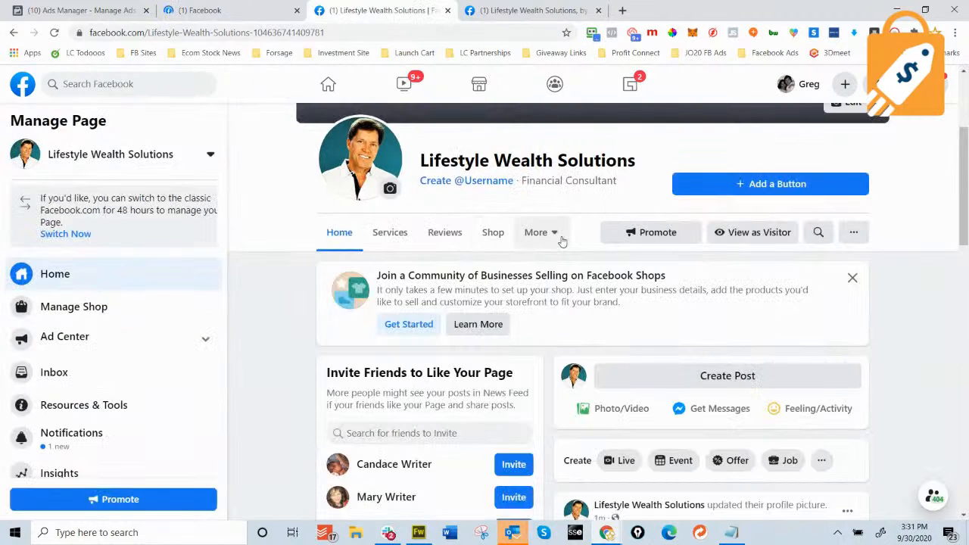
Inspect the page's web address and its Other Actions menu.
left_click_drag(326, 32, 260, 44)
left_click(269, 204)
scroll(264, 200, "down", 1)
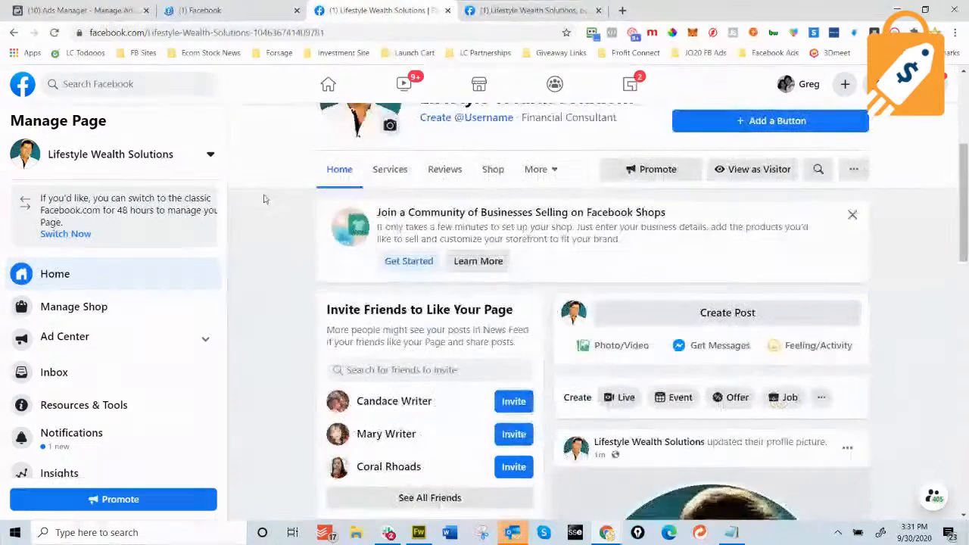
scroll(264, 201, "up", 3)
left_click(856, 358)
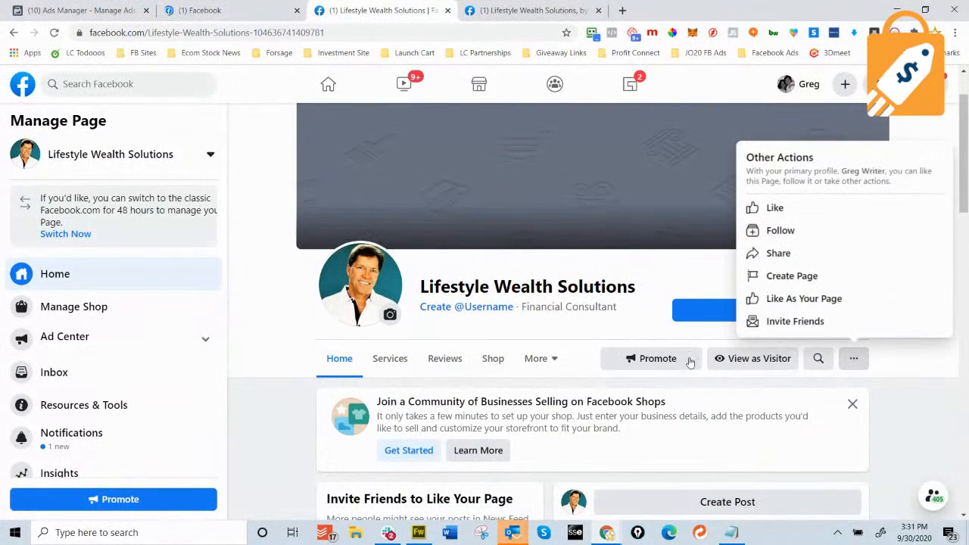
left_click(240, 322)
Review the Page Quality report, then bring up Edit Page Info.
scroll(144, 348, "down", 2)
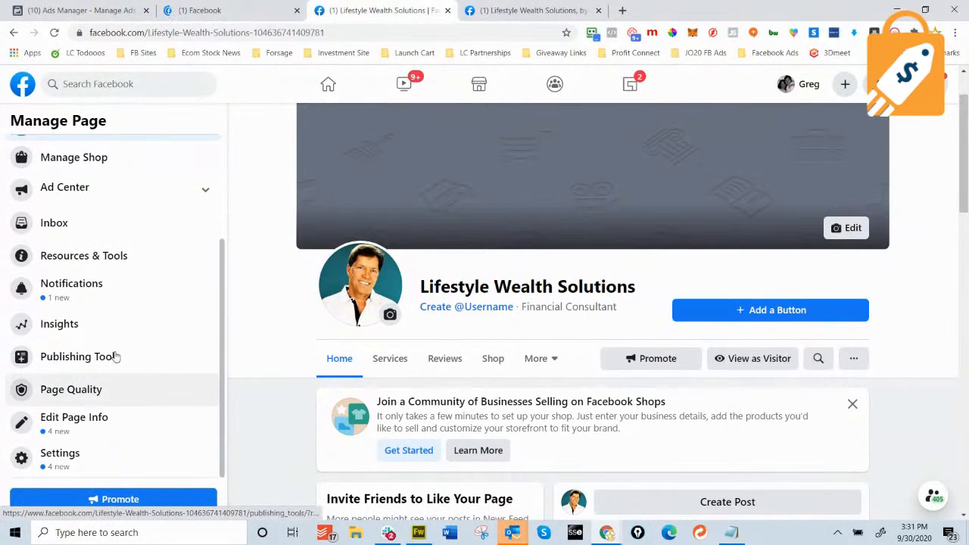
left_click(94, 391)
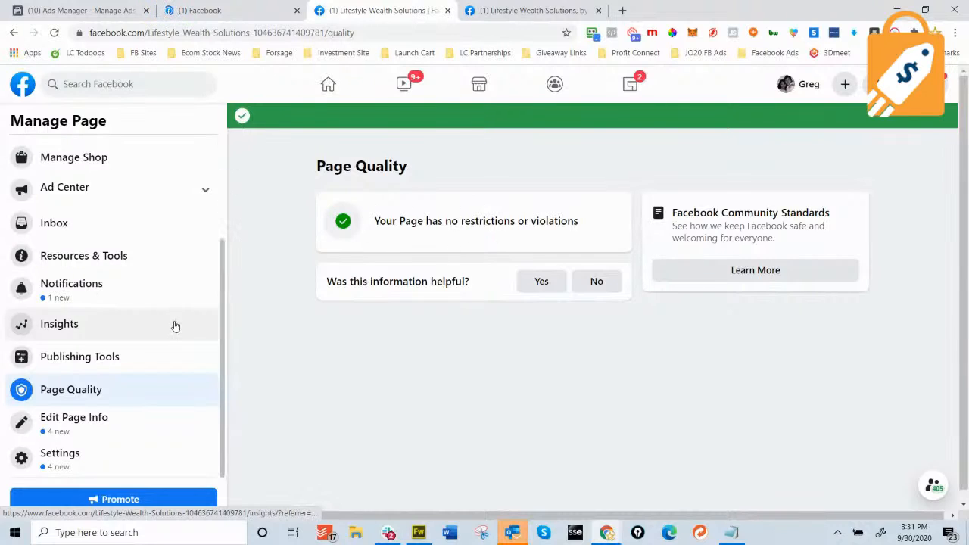
left_click(96, 416)
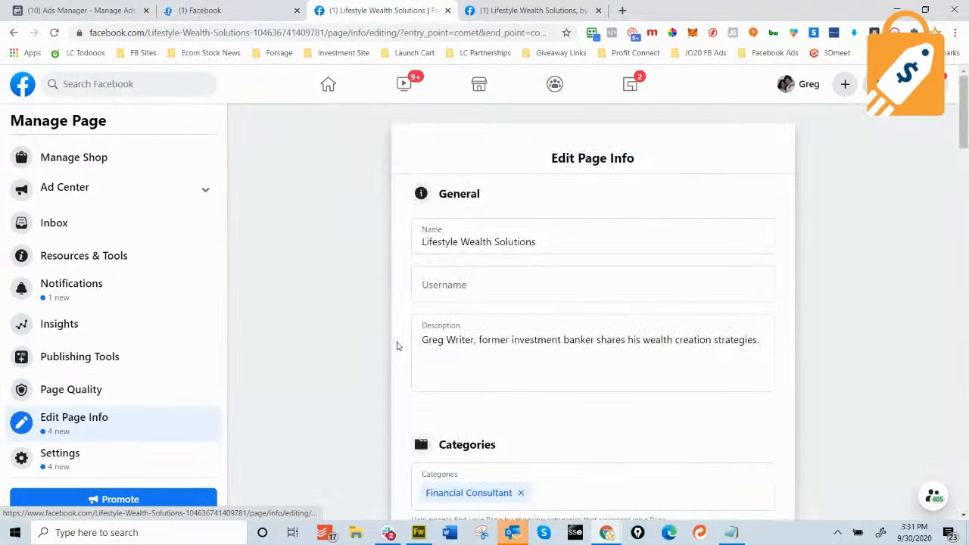
Enter the Page's contact phone number in Edit Page Info.
scroll(511, 283, "down", 3)
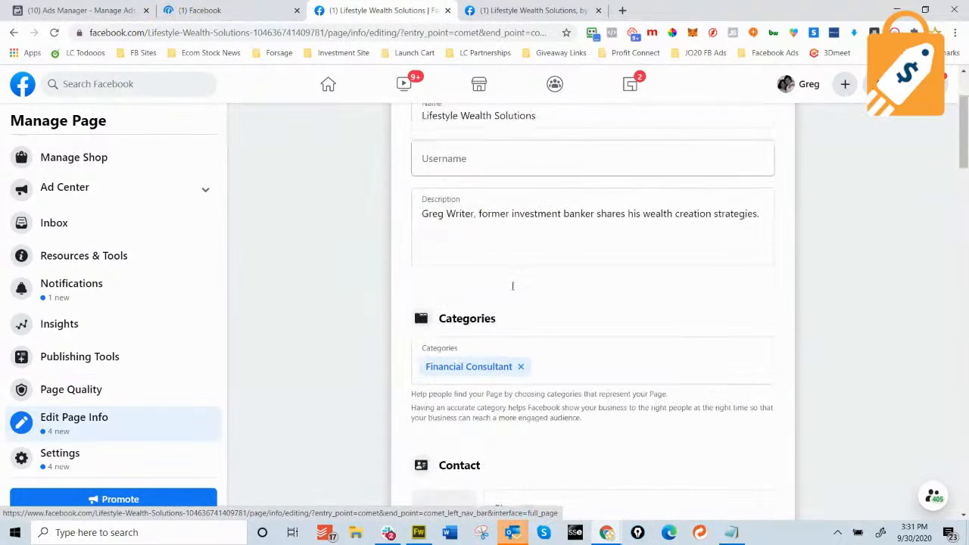
scroll(607, 333, "down", 2)
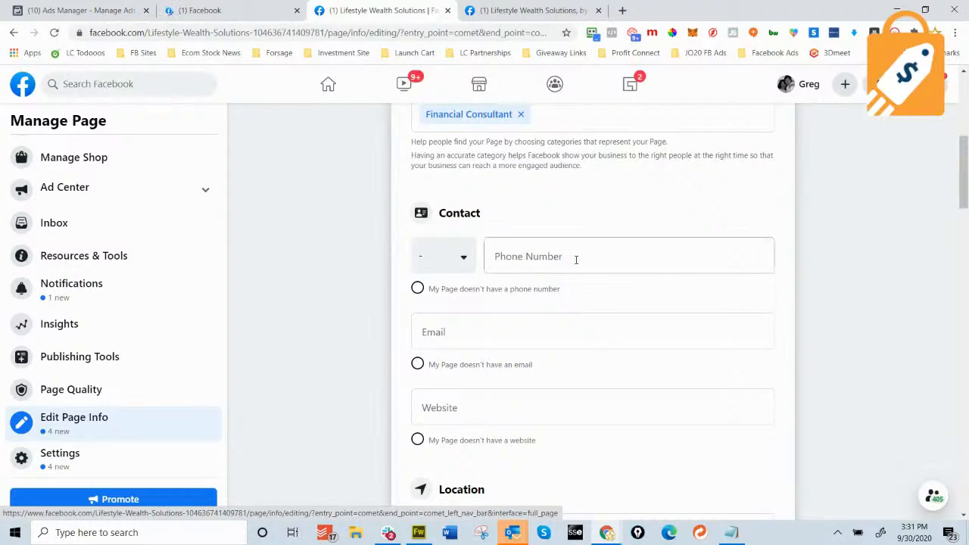
left_click(576, 260)
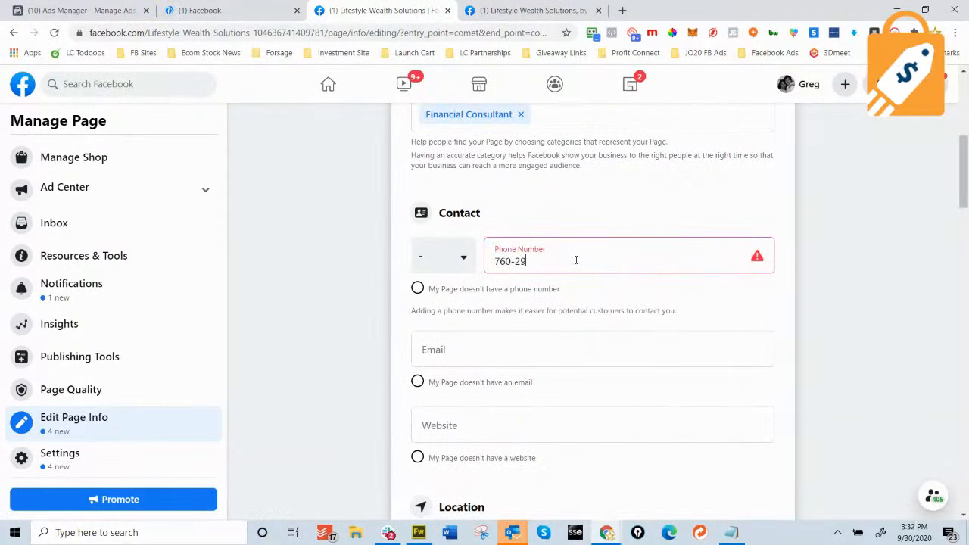
left_click(519, 356)
Enter the Page's website address, correcting the .cvom typo to .com, and save it.
scroll(401, 310, "down", 1)
left_click(488, 313)
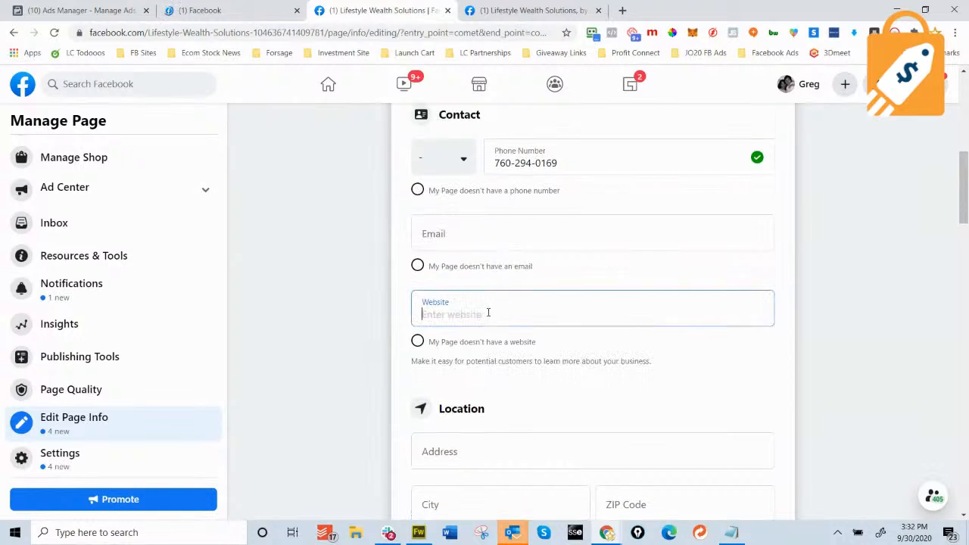
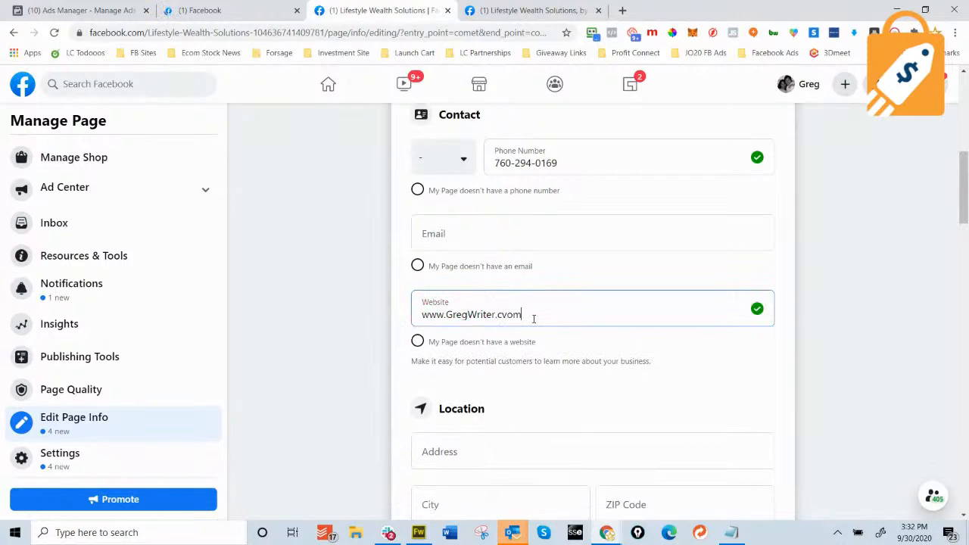
type("om")
left_click(315, 305)
scroll(316, 305, "down", 4)
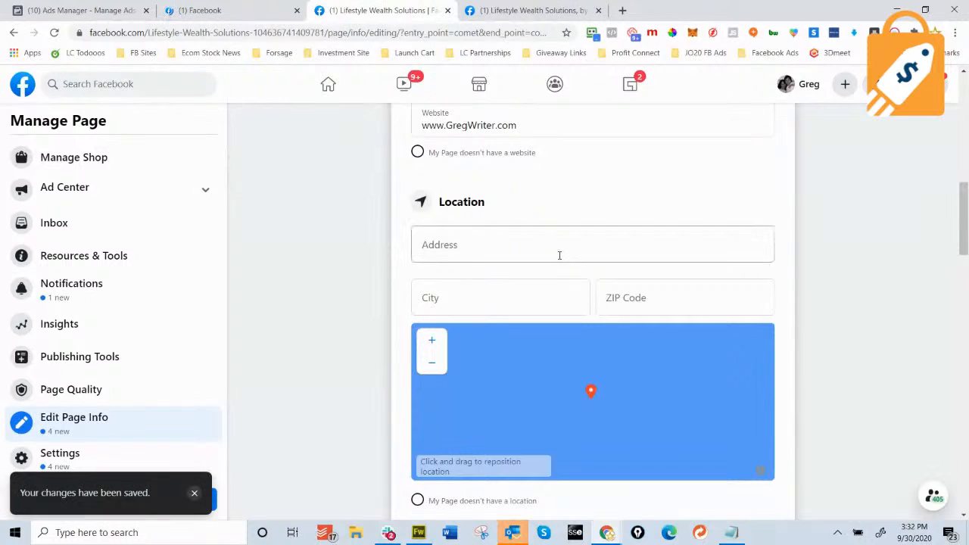
Mark the Page as having no location.
scroll(499, 329, "down", 1)
left_click(417, 311)
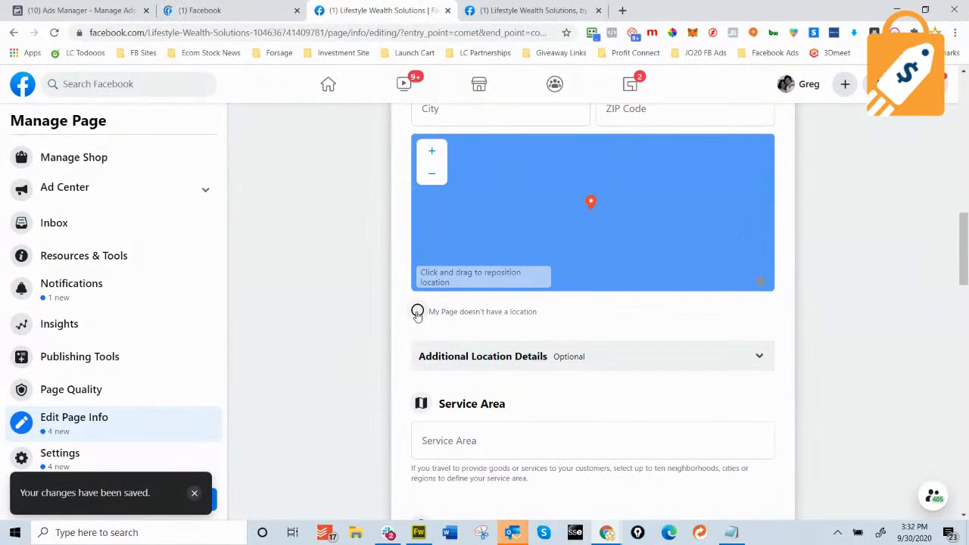
scroll(259, 316, "down", 4)
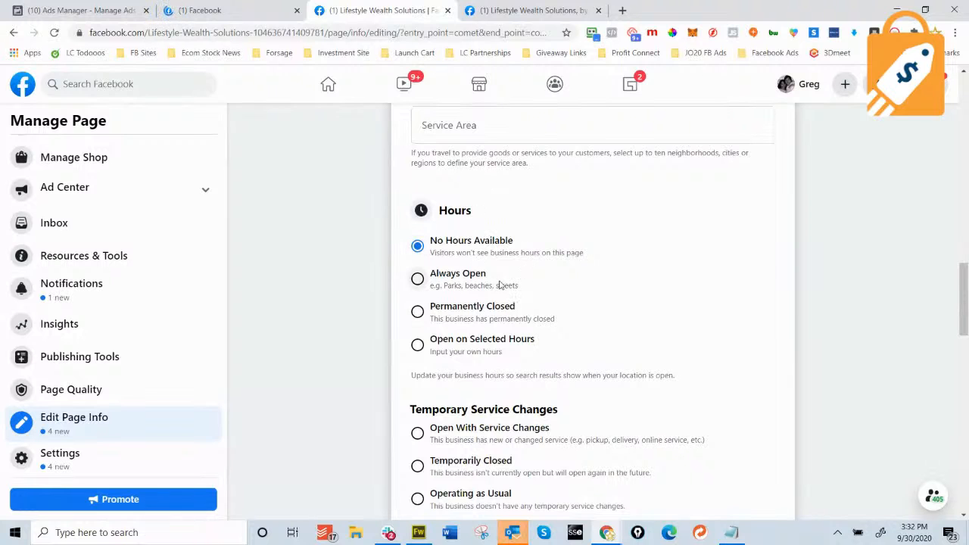
Set the price range to $$$$ (Splurge), dismiss the saved notice, and open Page Settings.
scroll(503, 287, "down", 5)
scroll(512, 341, "down", 3)
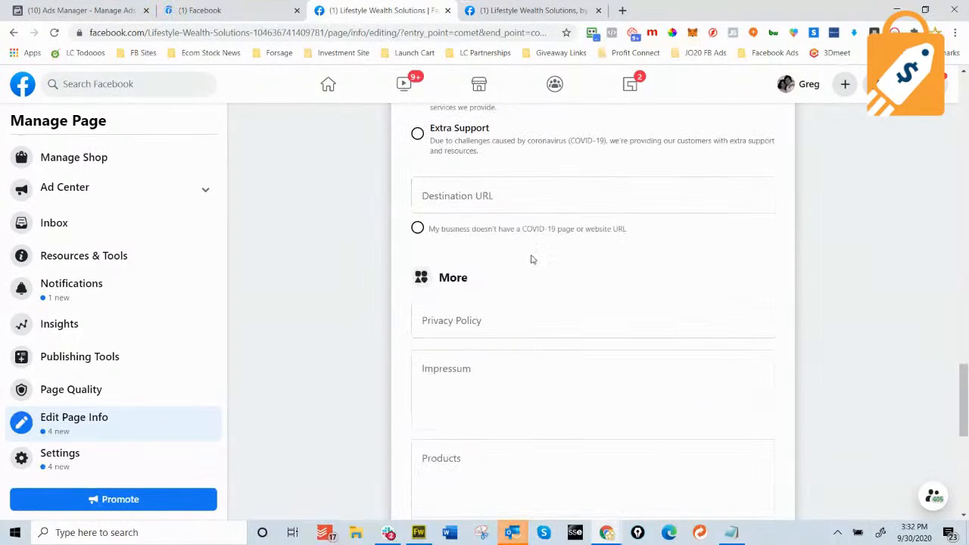
scroll(519, 299, "down", 4)
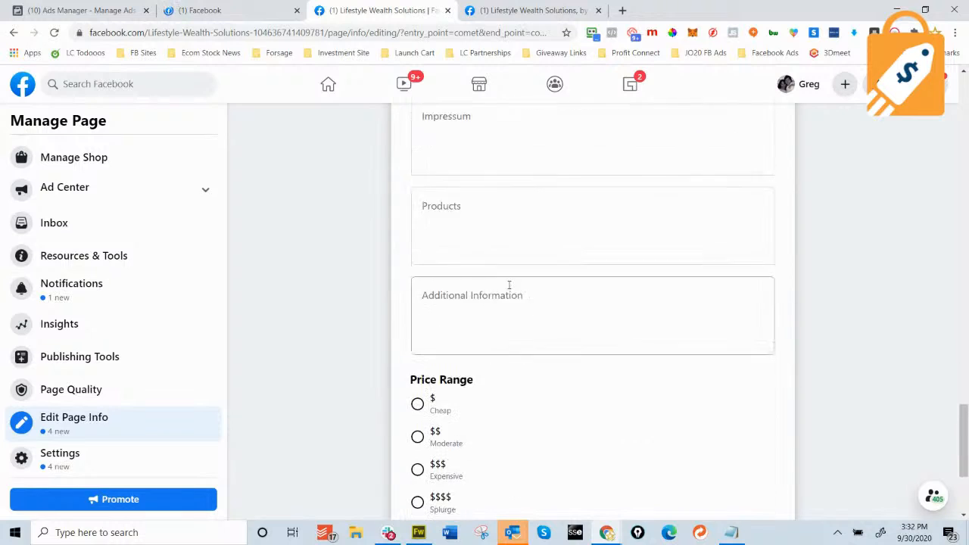
scroll(505, 272, "down", 2)
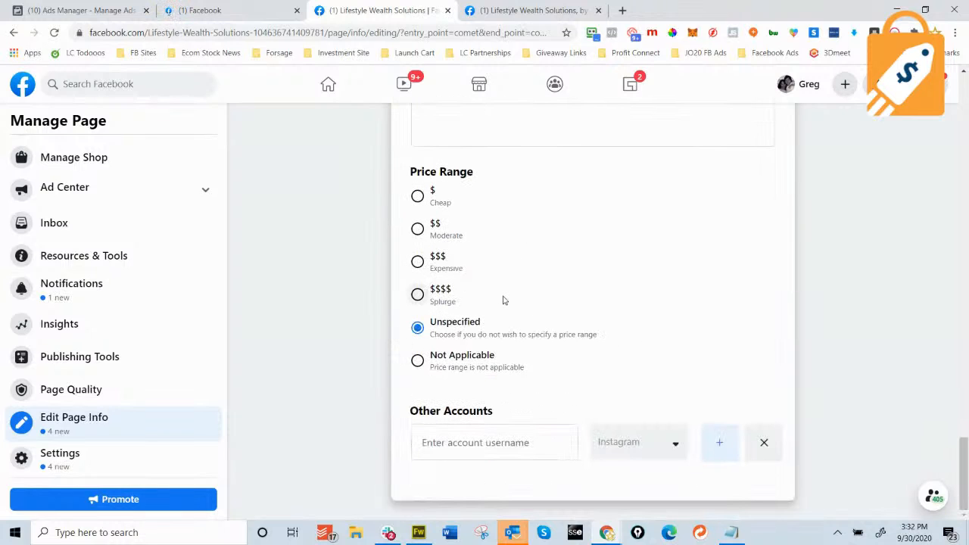
left_click(417, 294)
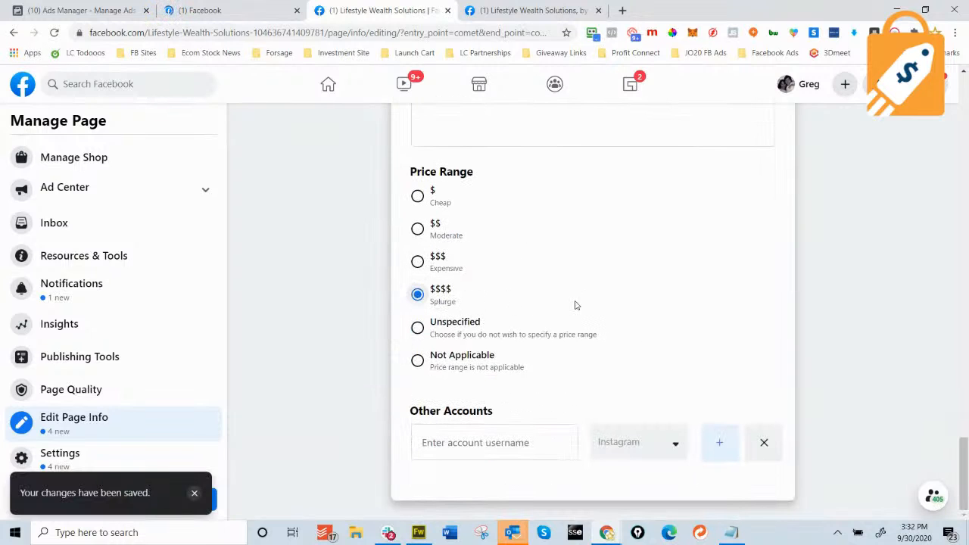
left_click(194, 492)
left_click(76, 457)
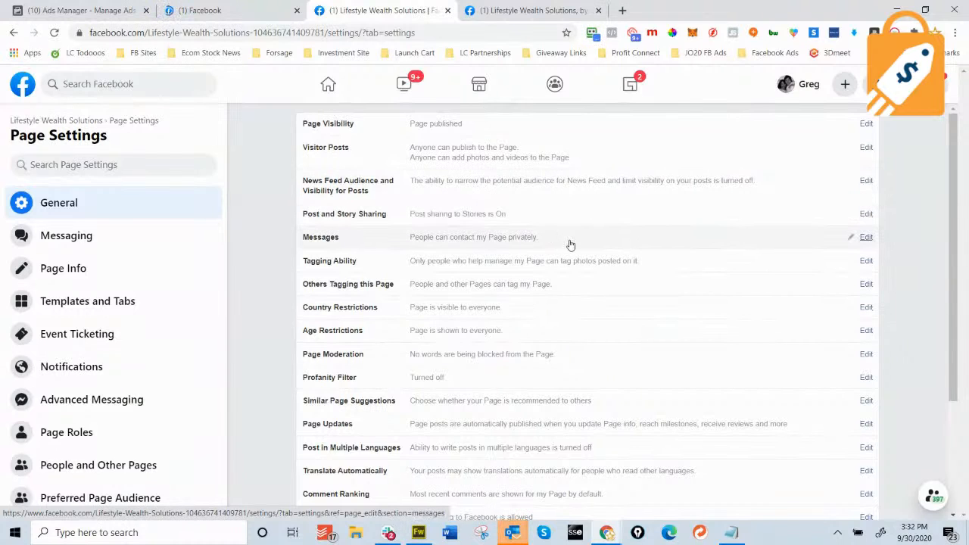
Look through the General settings, then view Page Roles and move on to Instagram settings.
scroll(583, 264, "down", 3)
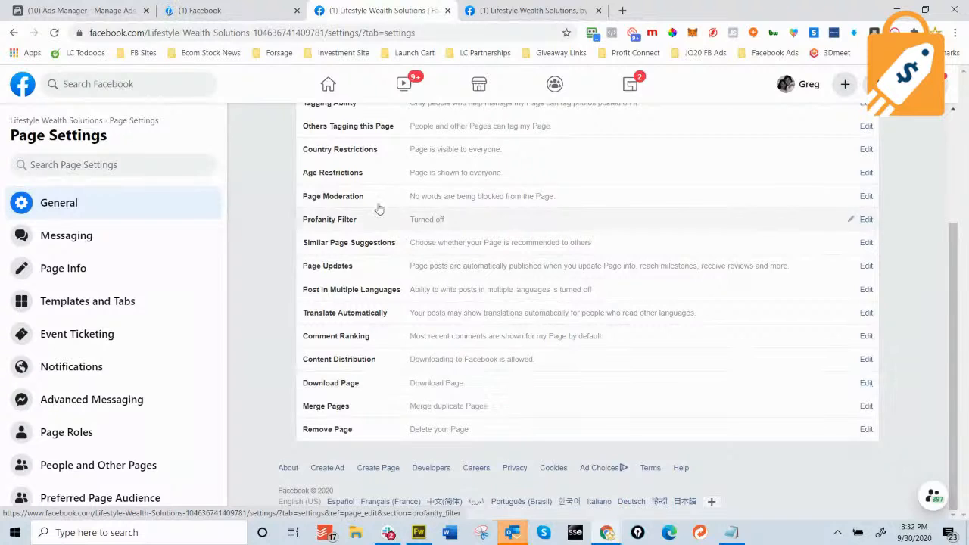
scroll(444, 347, "up", 3)
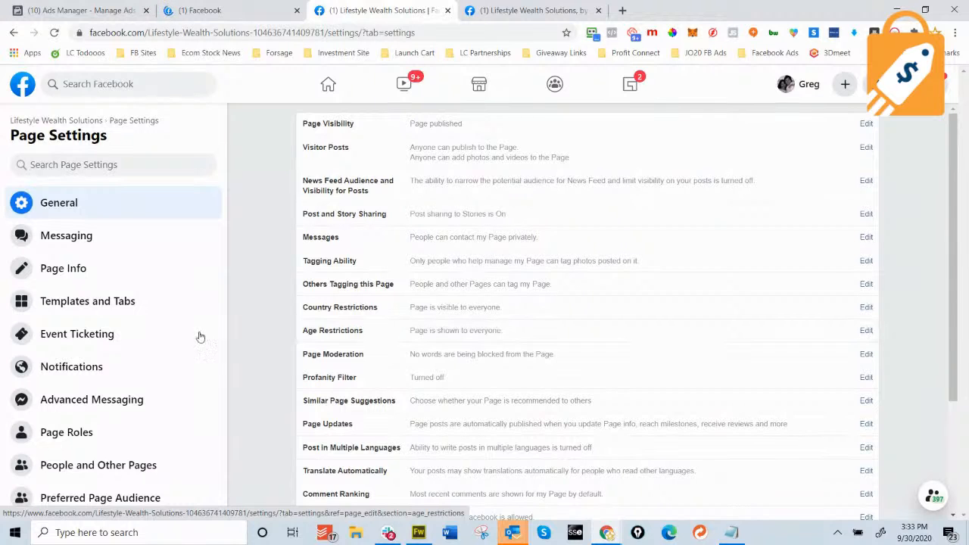
scroll(158, 340, "down", 2)
left_click(66, 308)
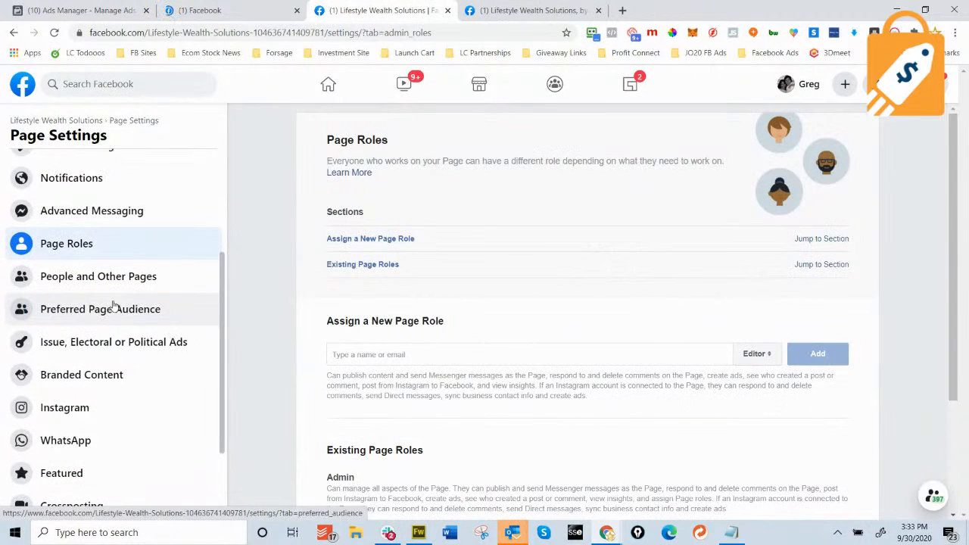
scroll(103, 363, "down", 2)
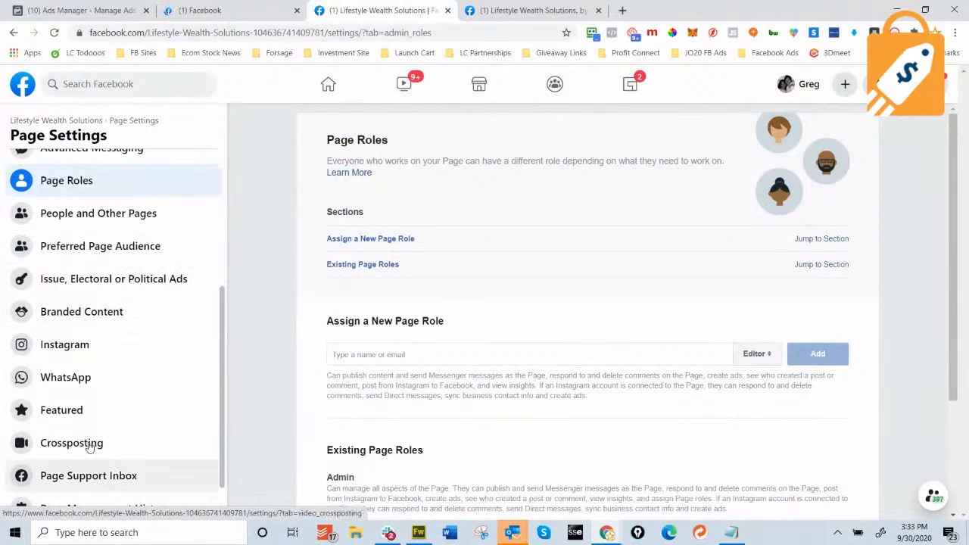
left_click(70, 345)
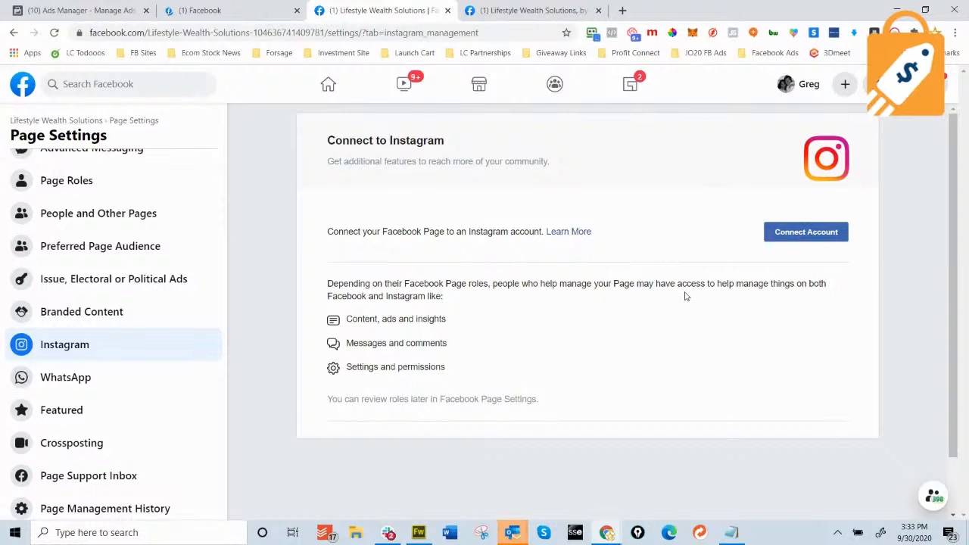
Look over the Connect to Instagram panel, then return to the General Page settings.
scroll(96, 327, "down", 2)
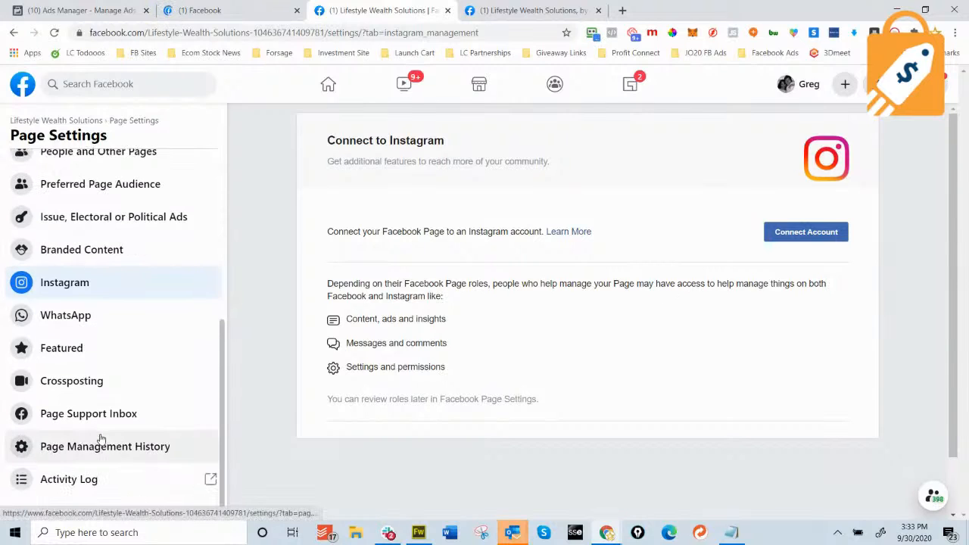
scroll(133, 450, "up", 5)
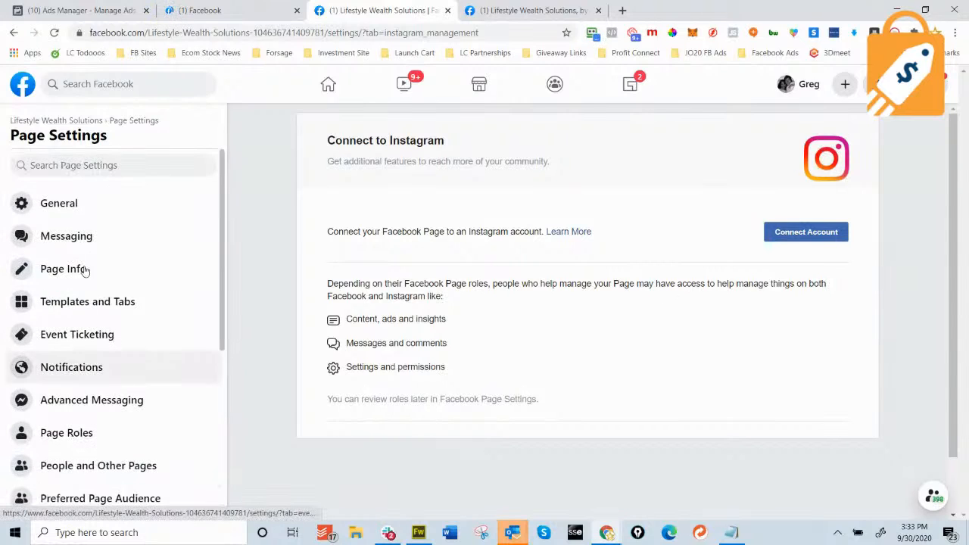
left_click(80, 204)
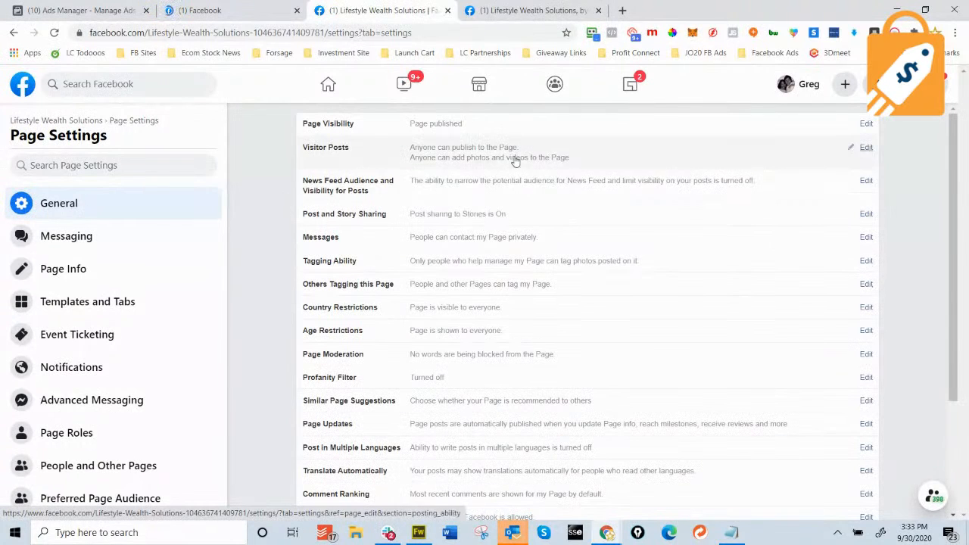
left_click(327, 85)
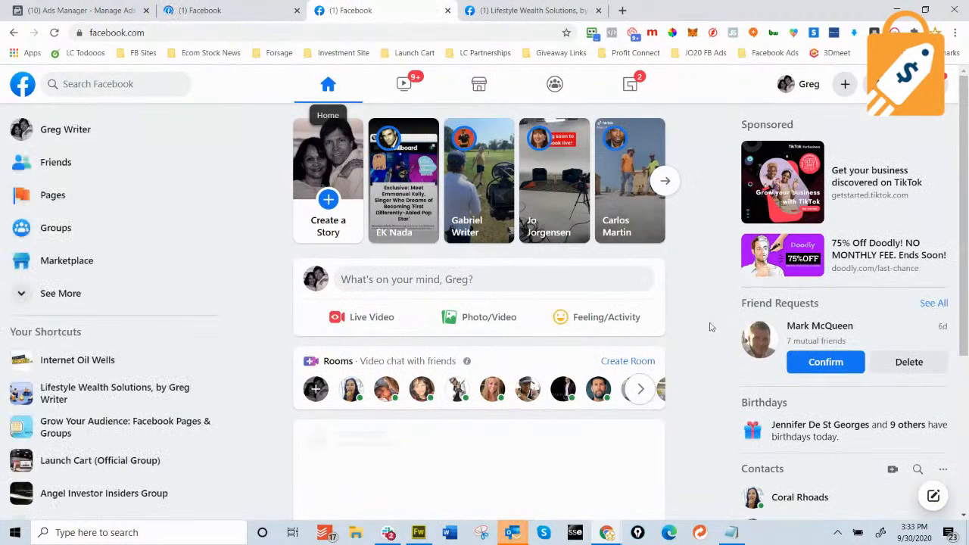
left_click(113, 393)
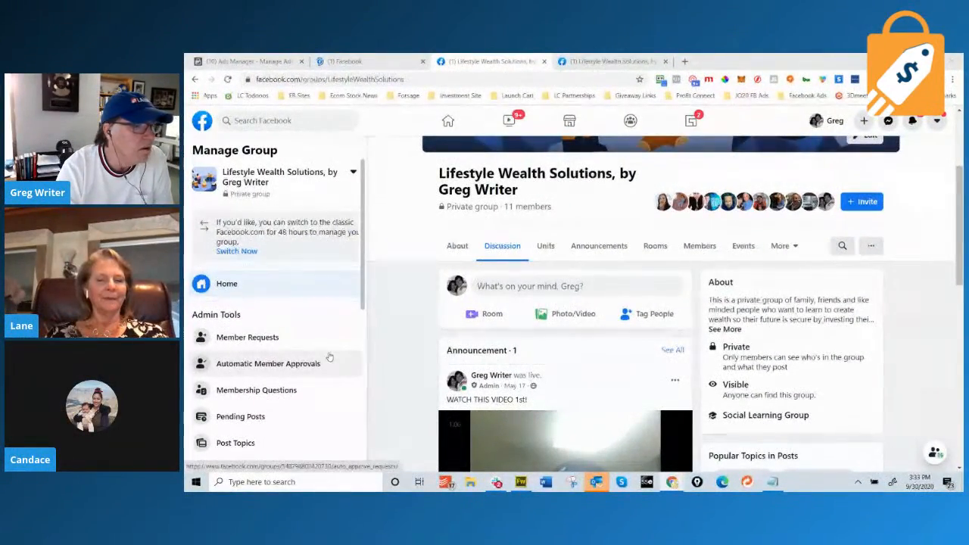
scroll(329, 356, "down", 1)
scroll(369, 327, "up", 1)
scroll(369, 327, "up", 2)
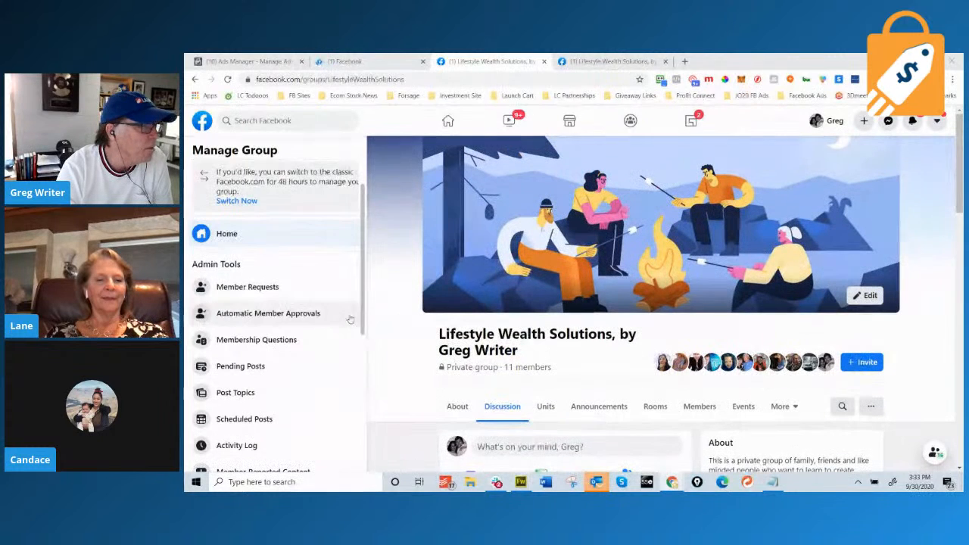
left_click(195, 80)
left_click(194, 79)
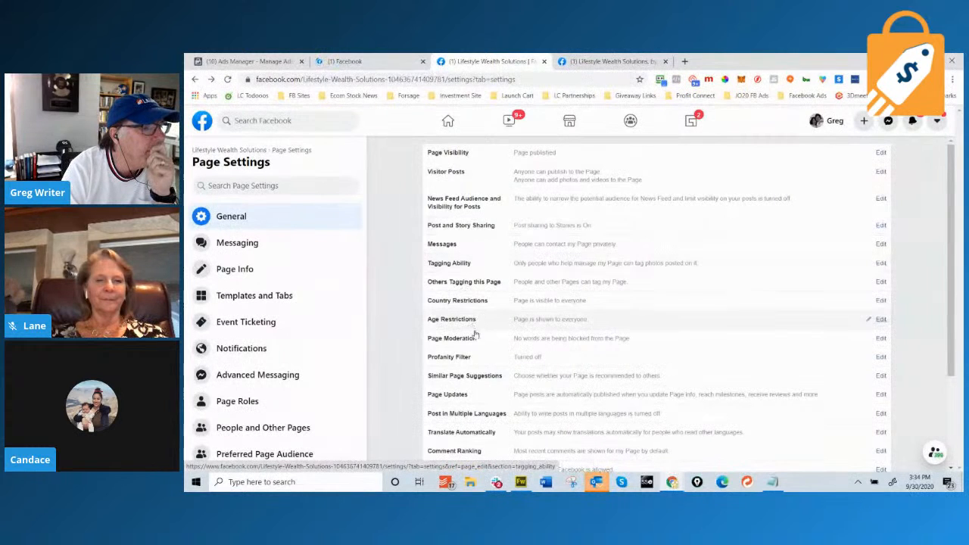
scroll(476, 348, "down", 1)
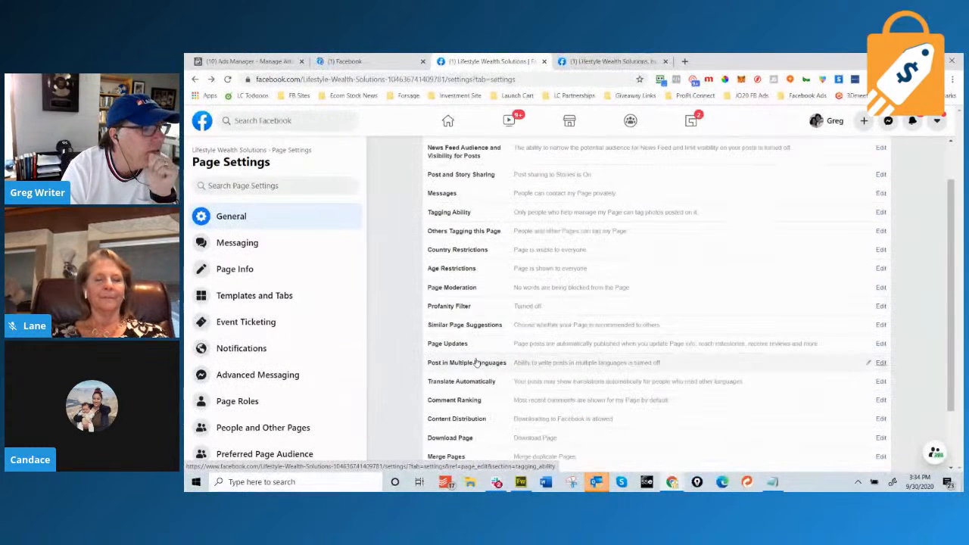
scroll(477, 363, "down", 1)
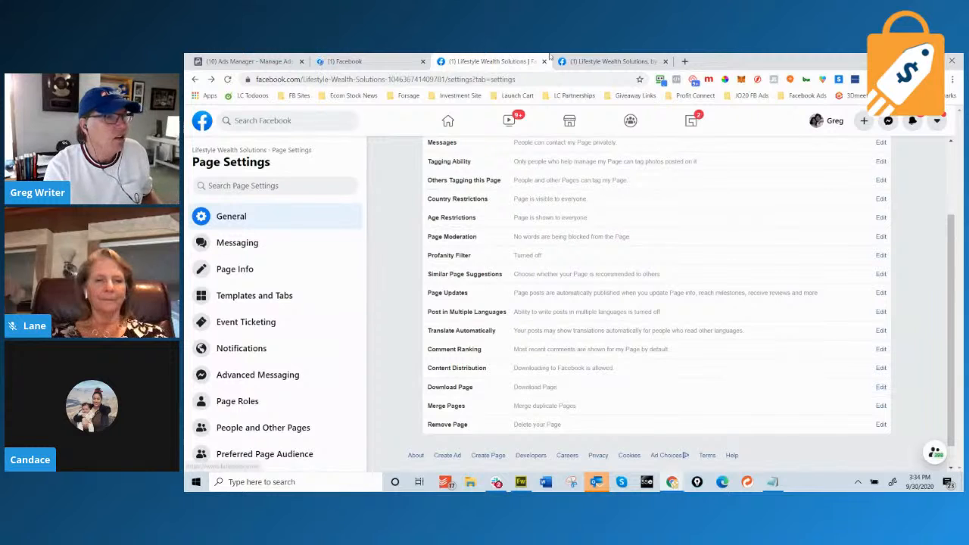
In a new tab, Google 'how to cusrtomizer my facebook page url', then return to the Page tab.
left_click(685, 62)
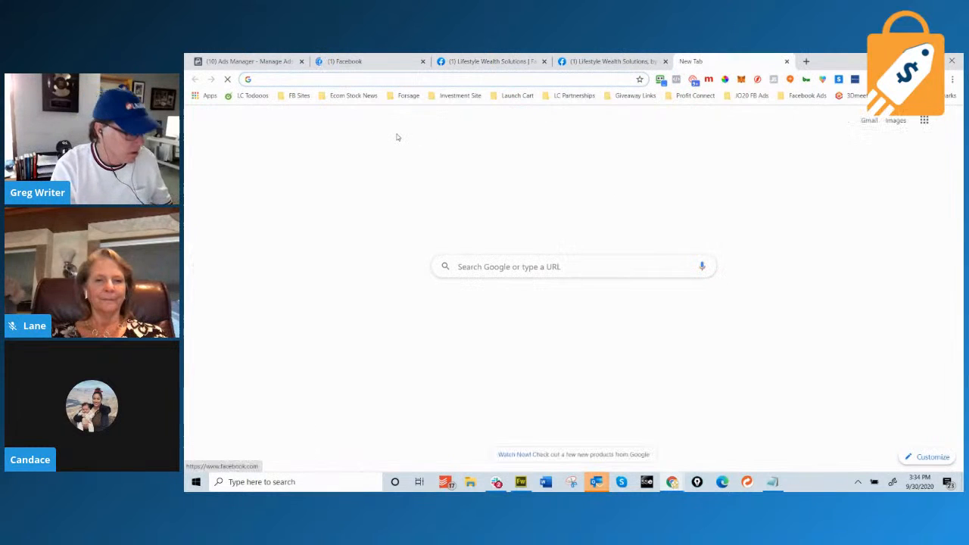
type("how to ")
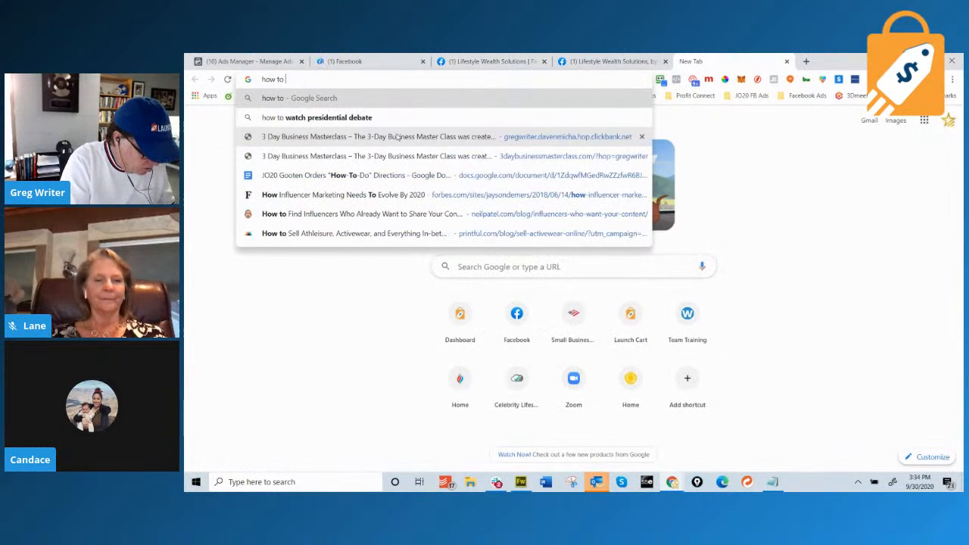
type("cusrtomizer ")
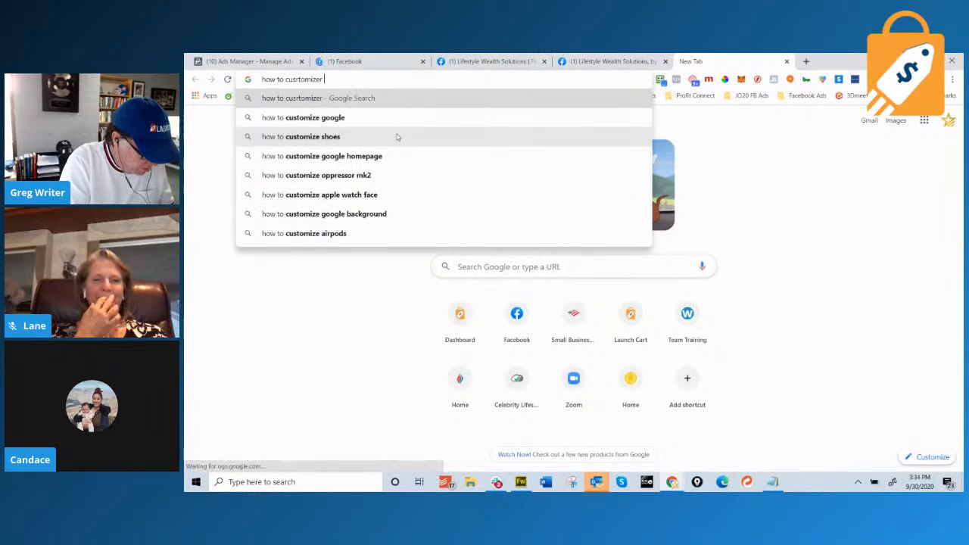
type("my facebo")
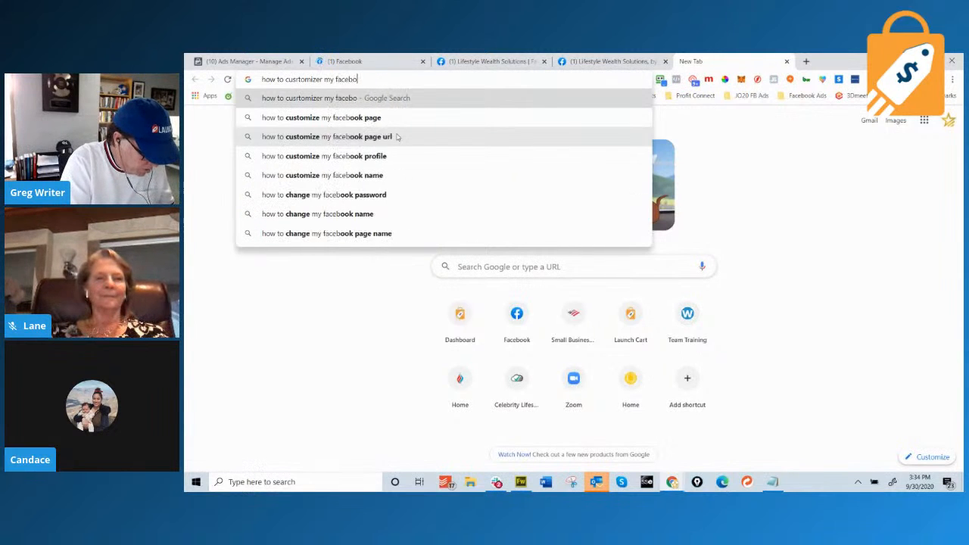
type("ok page url")
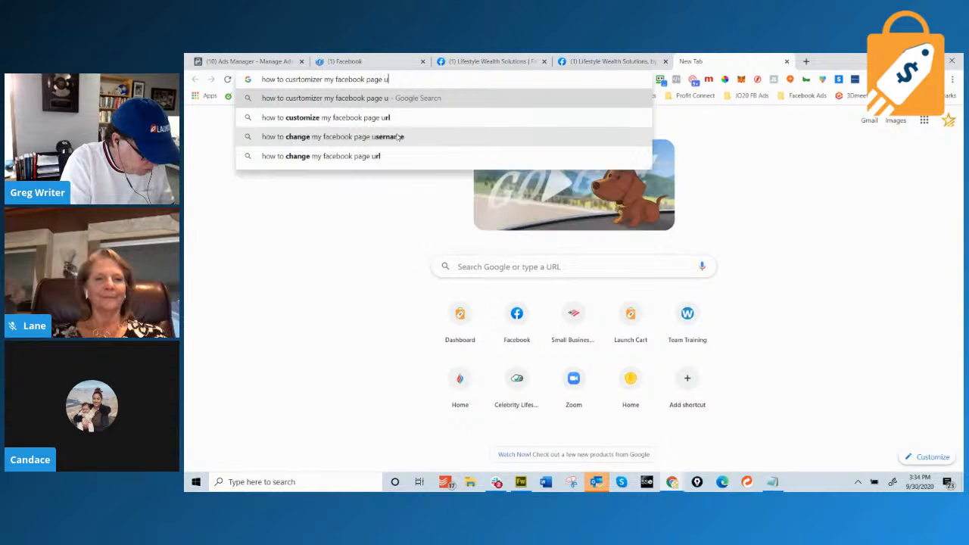
key("Return")
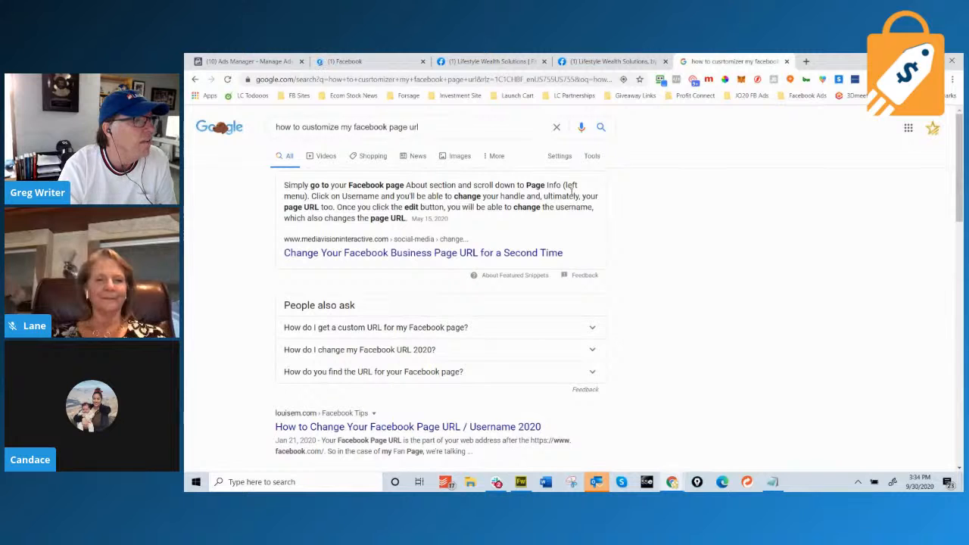
left_click(494, 60)
scroll(273, 268, "down", 3)
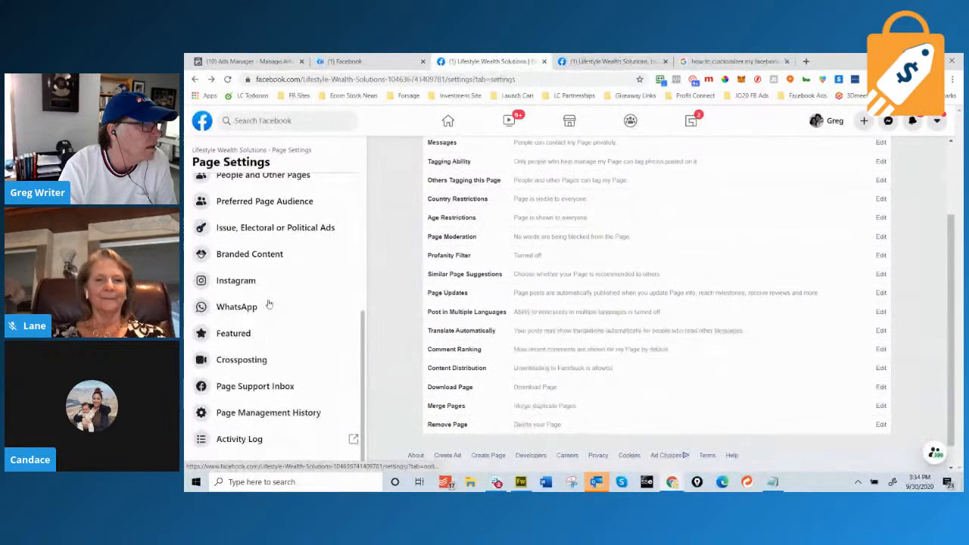
scroll(268, 304, "up", 3)
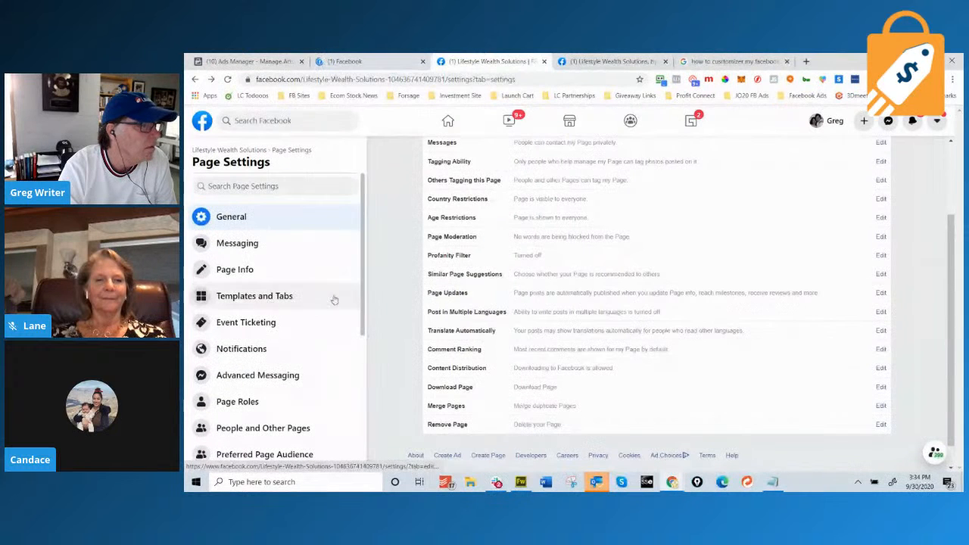
scroll(513, 283, "up", 2)
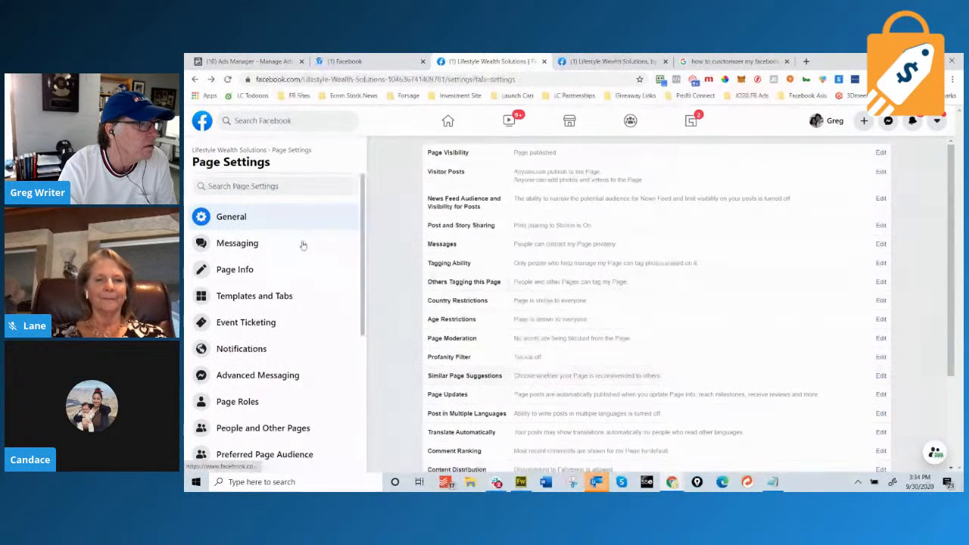
scroll(297, 246, "down", 2)
scroll(299, 275, "down", 2)
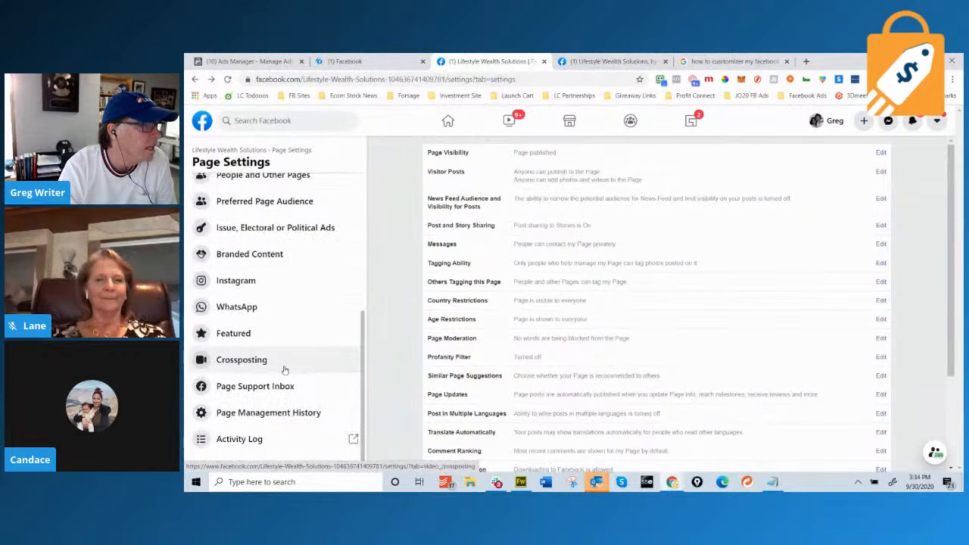
scroll(284, 370, "up", 4)
left_click(272, 274)
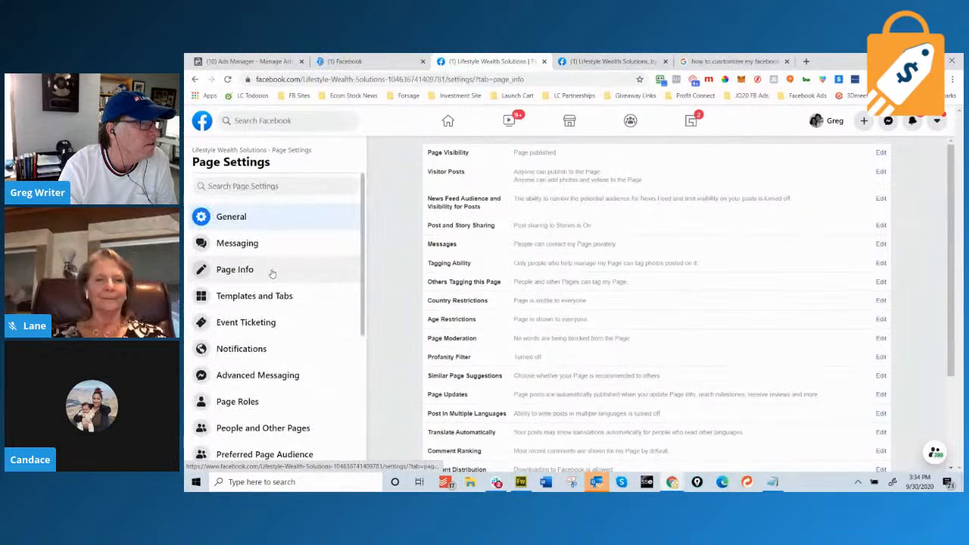
scroll(562, 318, "down", 8)
scroll(562, 318, "down", 15)
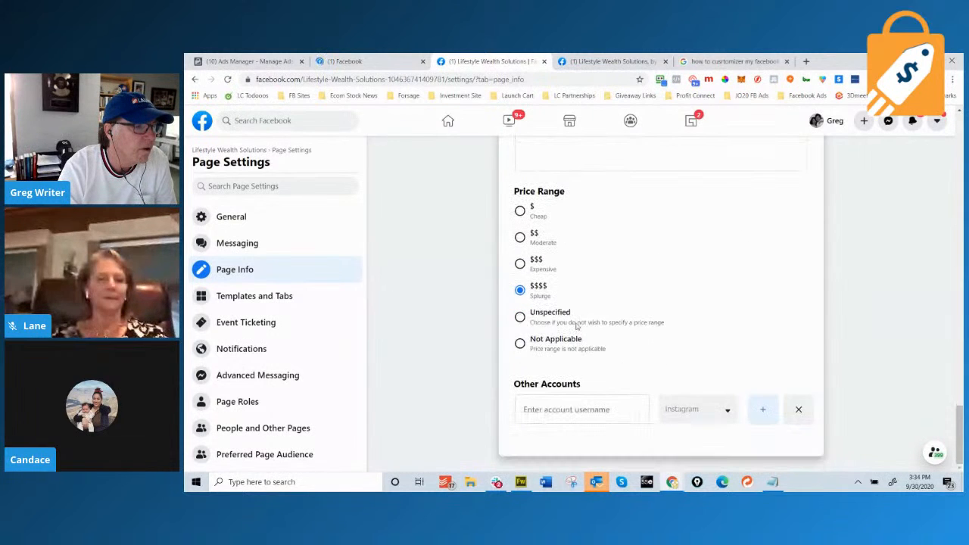
scroll(579, 320, "up", 5)
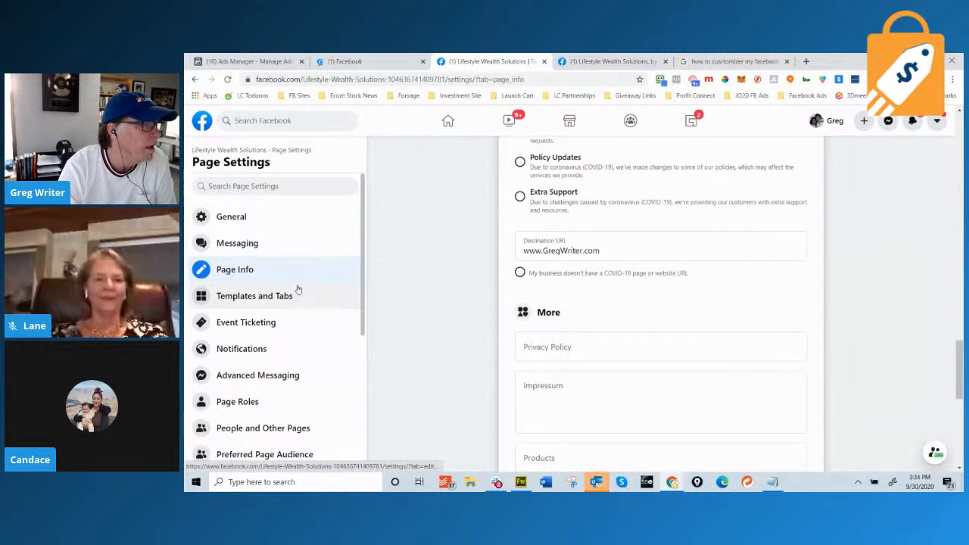
left_click(250, 225)
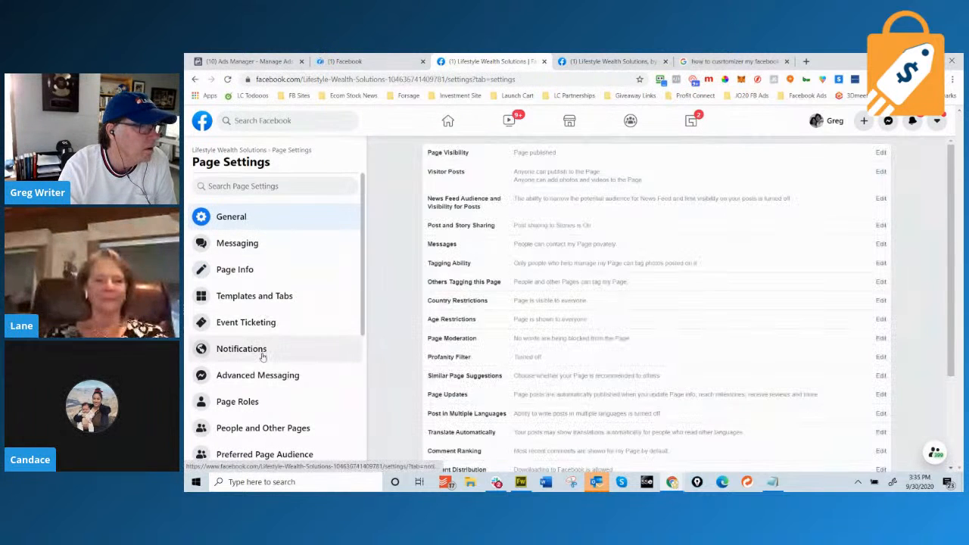
scroll(309, 360, "down", 4)
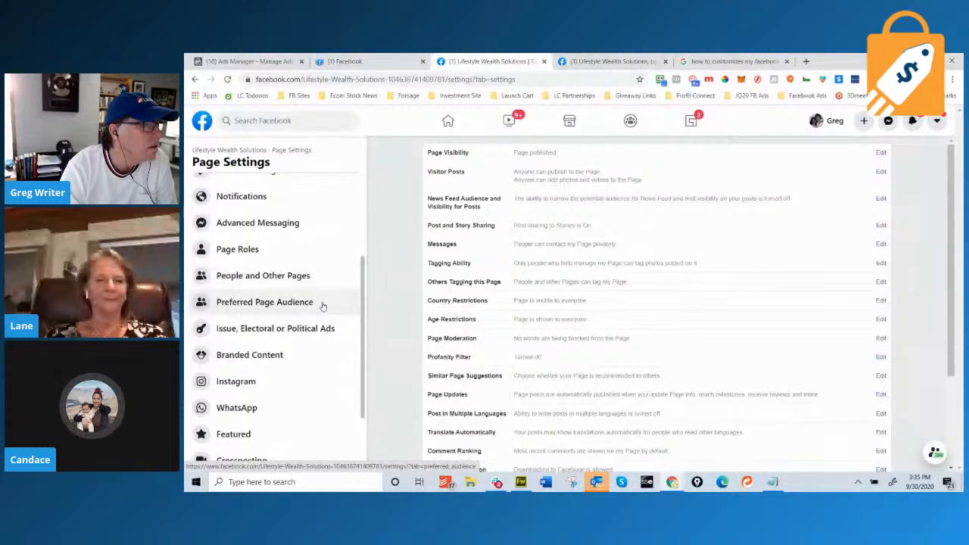
scroll(319, 325, "down", 3)
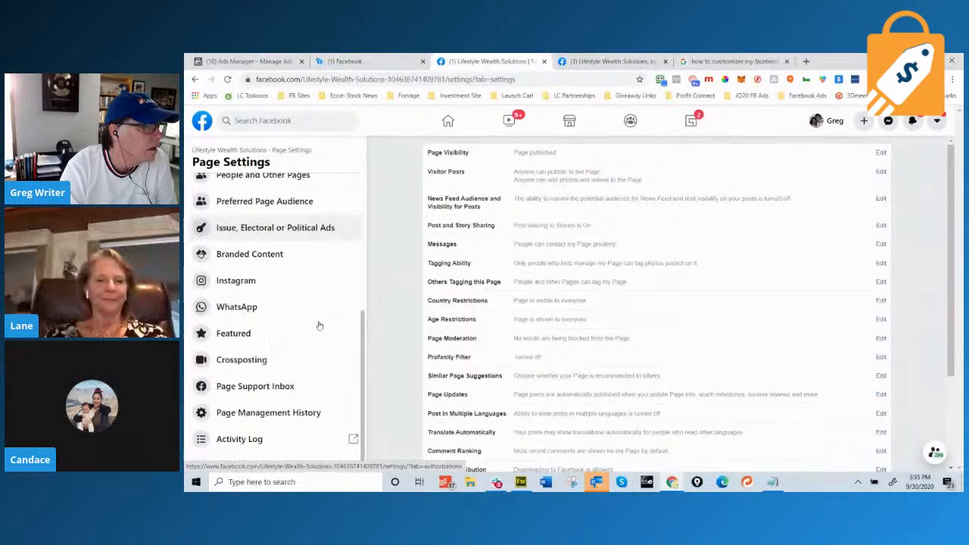
scroll(319, 325, "up", 5)
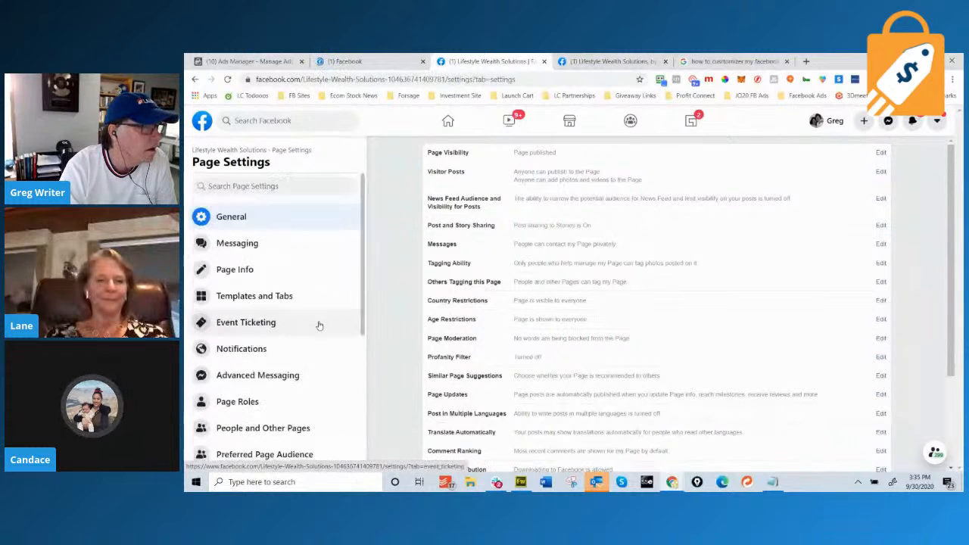
left_click(229, 151)
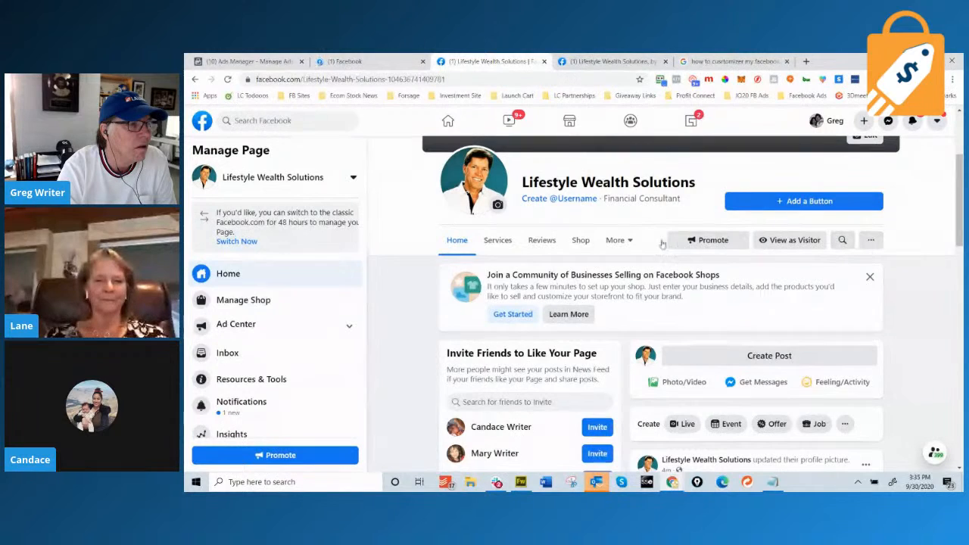
Open the Page's About section from the More menu and start editing its description.
left_click(628, 240)
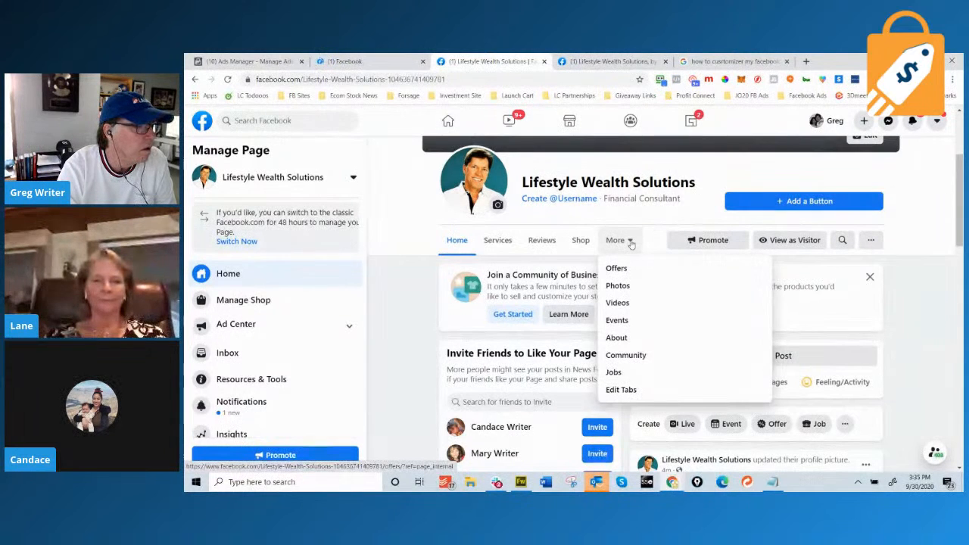
scroll(318, 348, "down", 2)
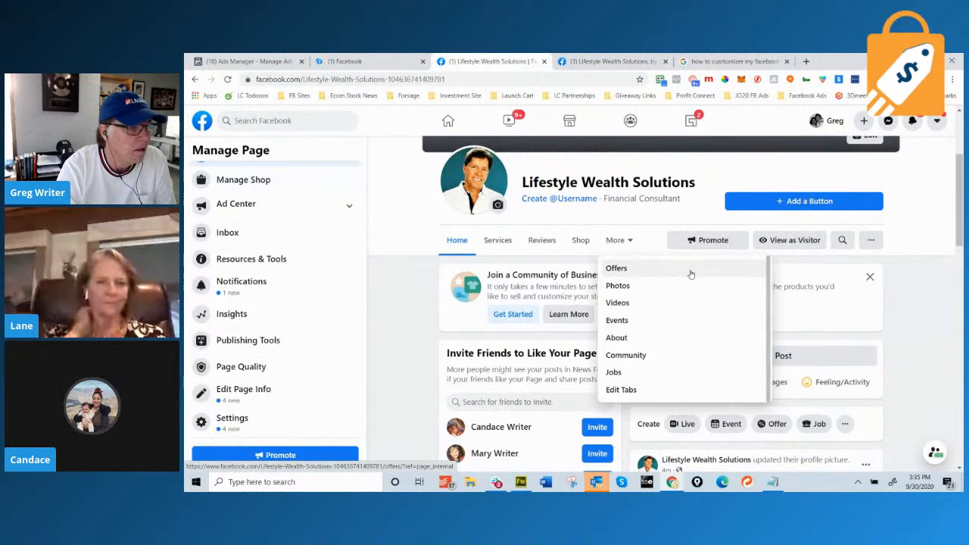
left_click(619, 338)
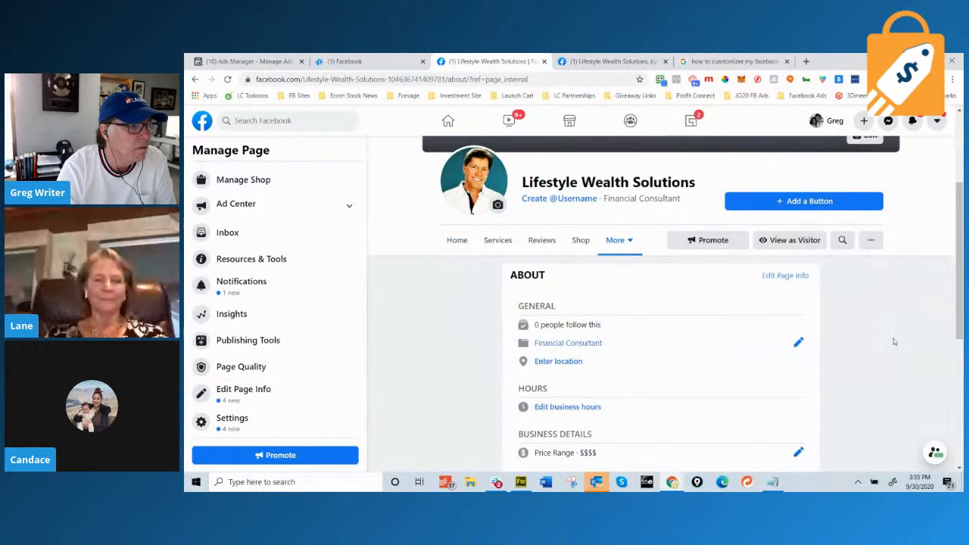
scroll(891, 340, "down", 3)
scroll(893, 341, "down", 2)
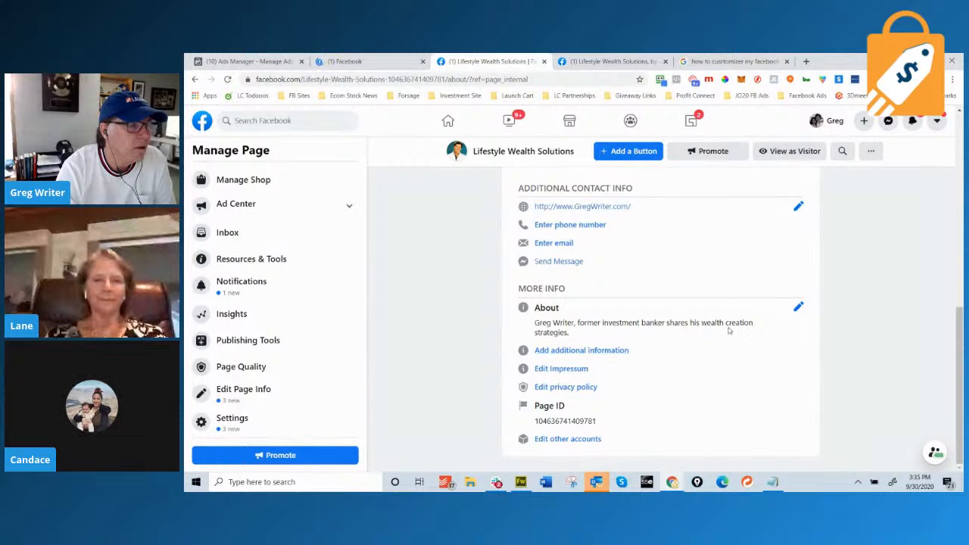
left_click(800, 308)
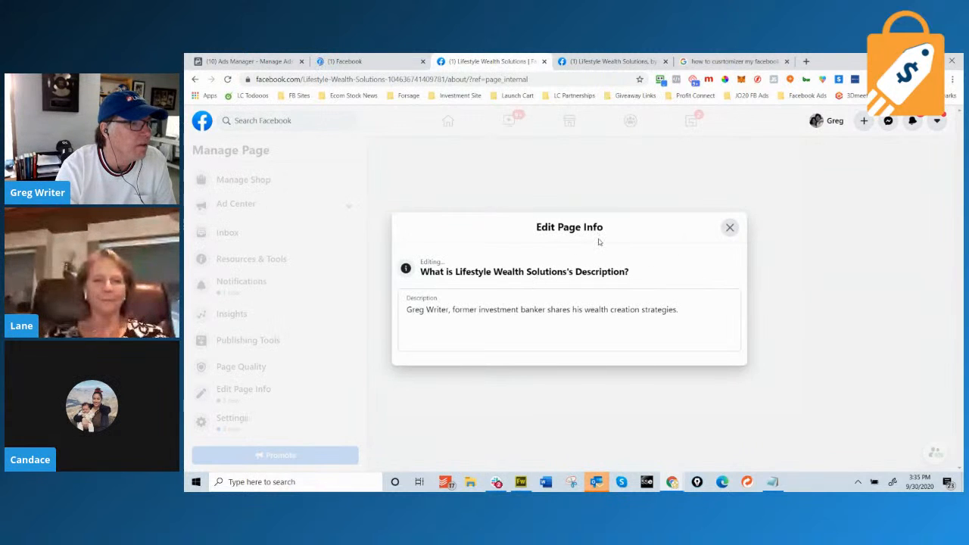
Close the description editor without making changes.
left_click(731, 229)
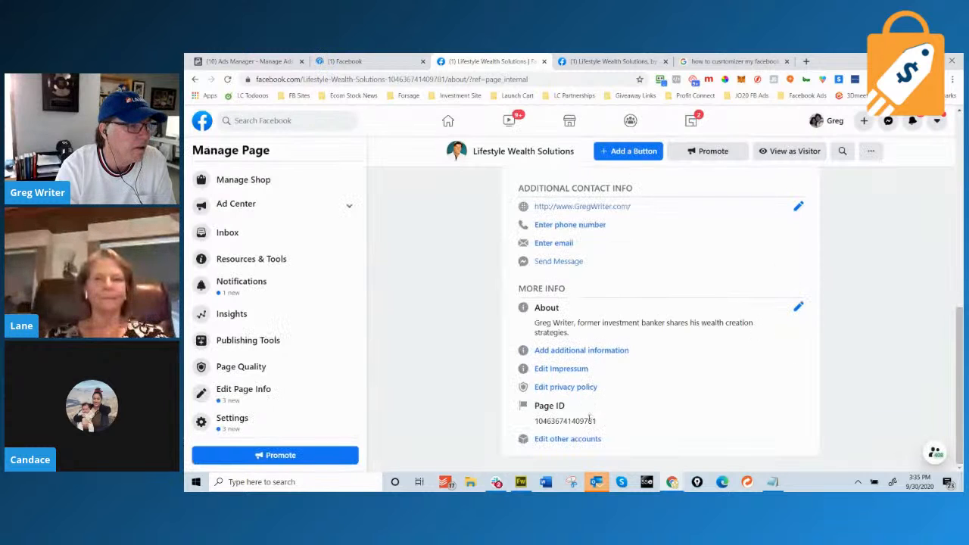
scroll(632, 399, "up", 2)
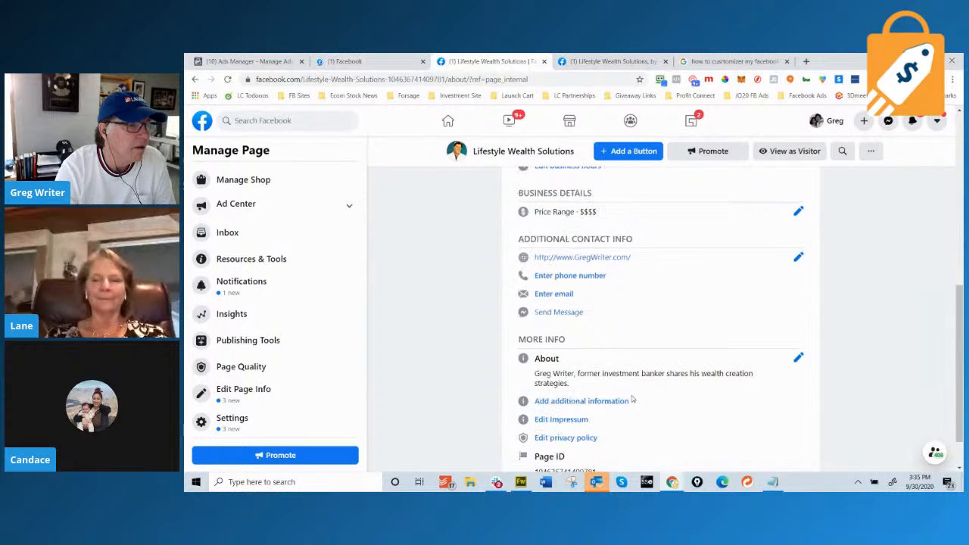
scroll(632, 399, "up", 2)
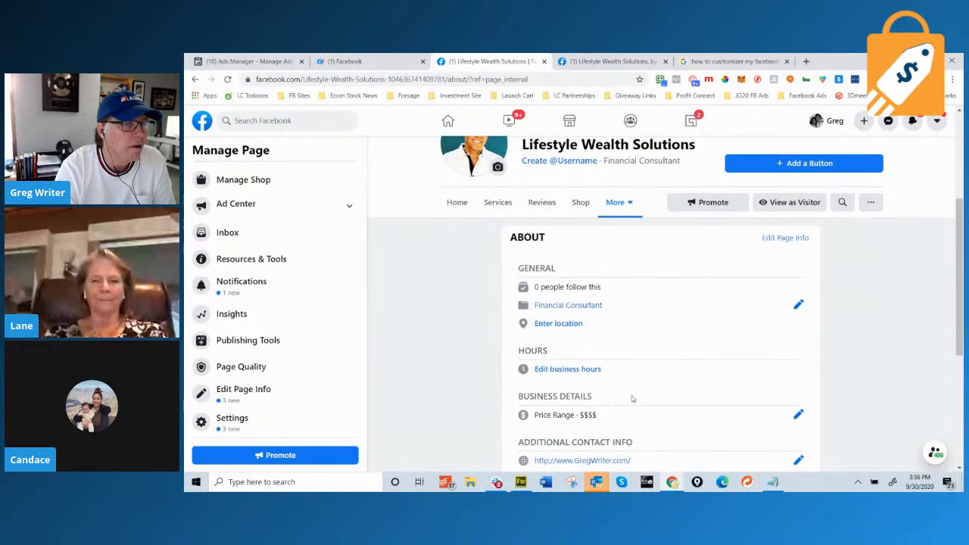
Look over Edit Page Info's More section, close it, and switch to the Google results.
left_click(779, 238)
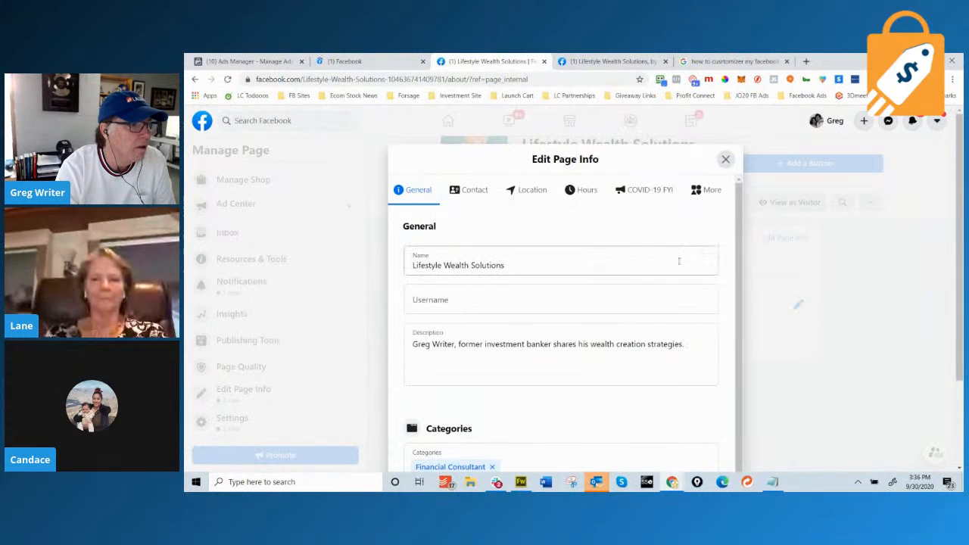
scroll(581, 318, "down", 1)
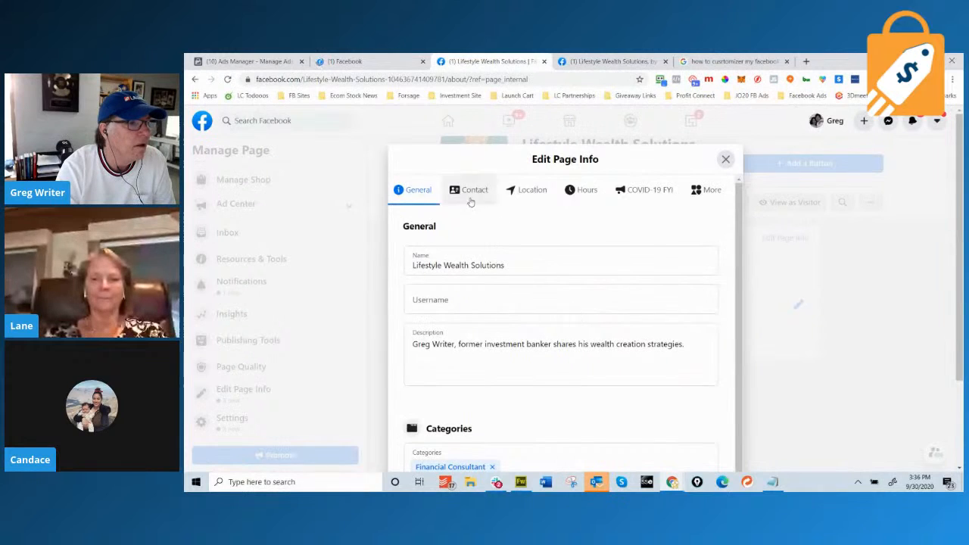
left_click(709, 195)
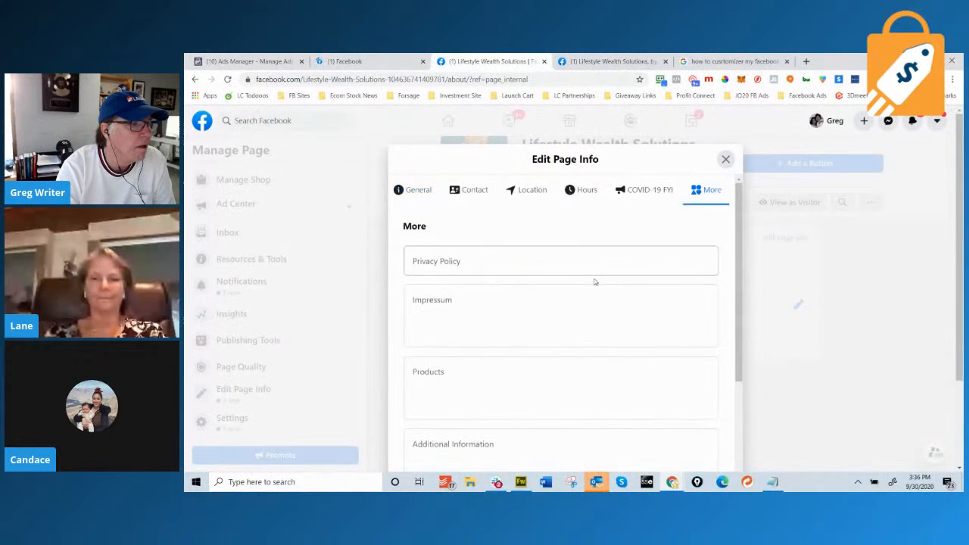
scroll(593, 278, "down", 4)
scroll(591, 285, "up", 5)
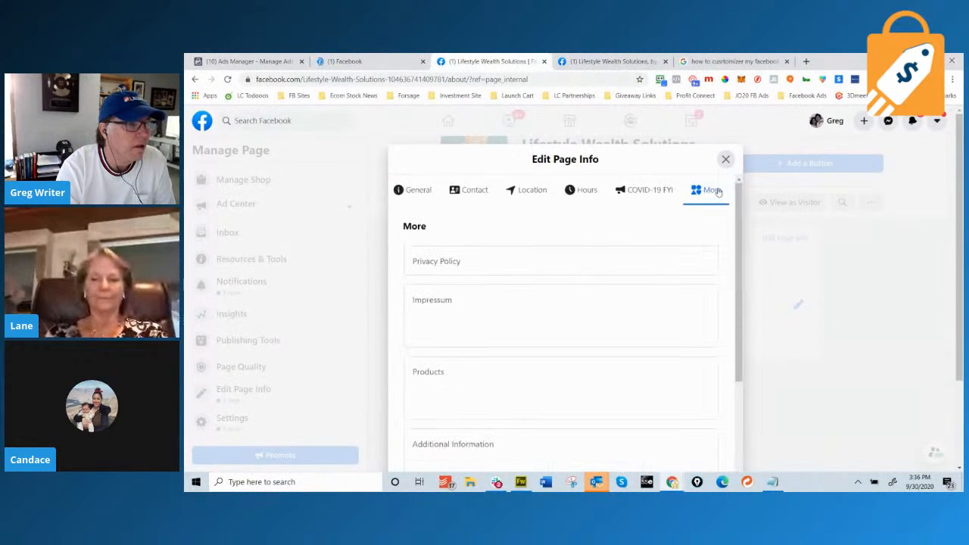
left_click(725, 159)
left_click(731, 61)
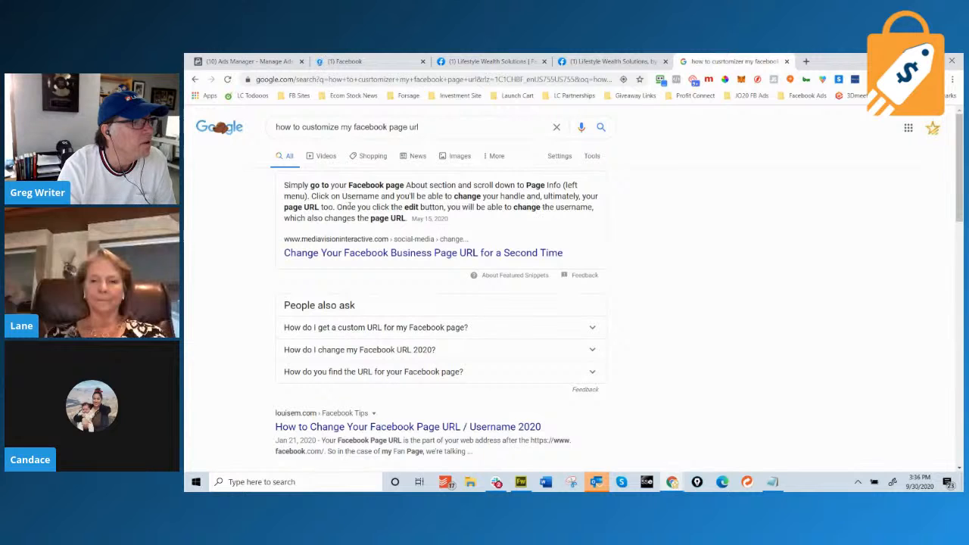
Go from the Google tab back to the Lifestyle Wealth Solutions About page and scroll its details.
left_click(596, 61)
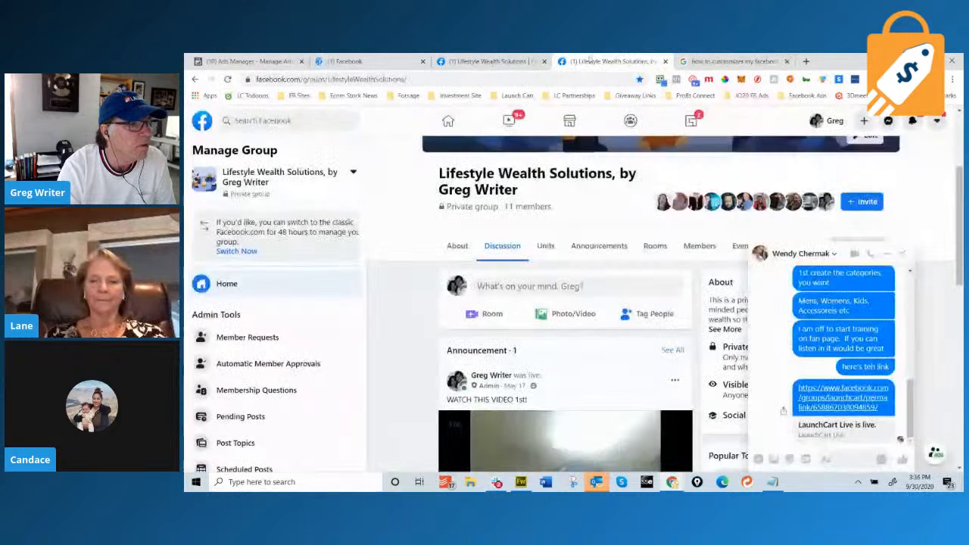
left_click(500, 61)
scroll(681, 339, "down", 3)
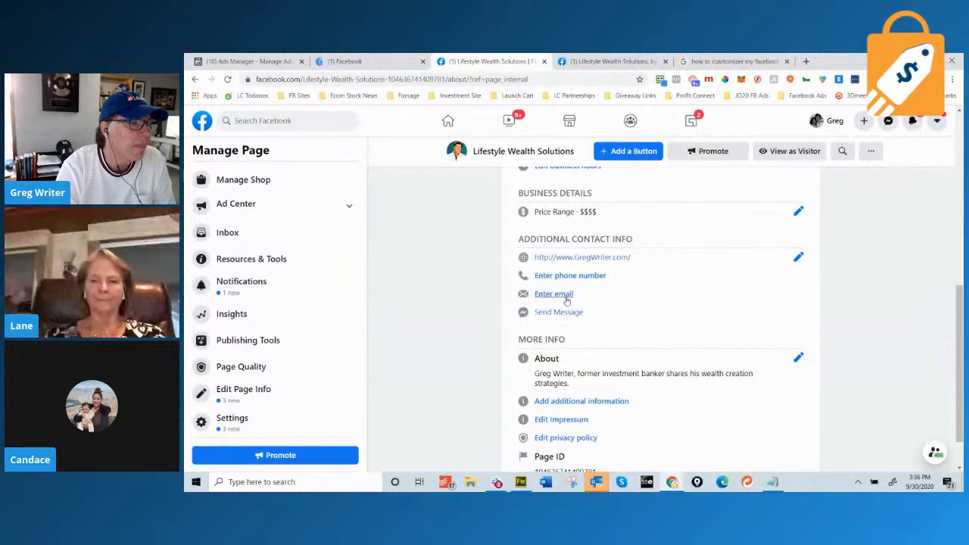
scroll(594, 368, "down", 1)
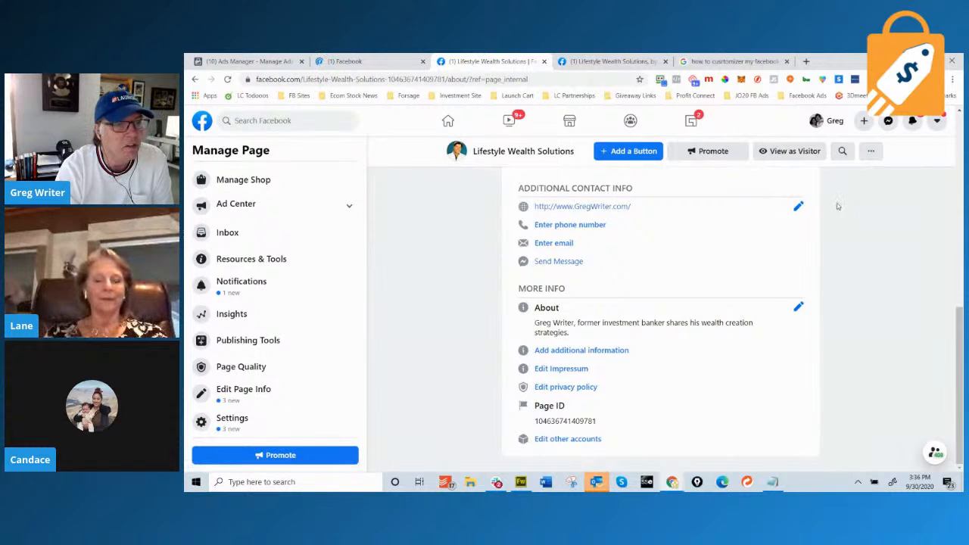
Open the page's Other Actions menu and choose Invite Friends.
left_click(869, 152)
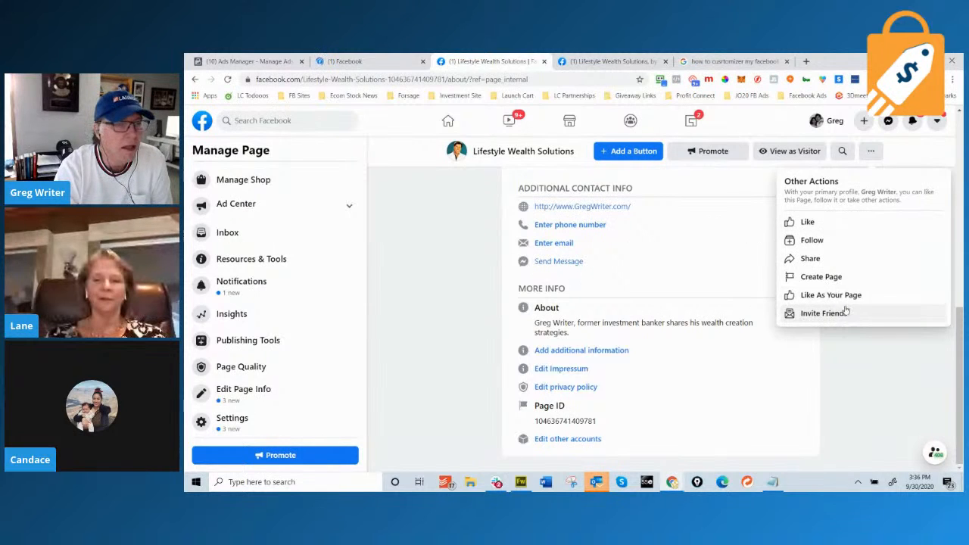
scroll(469, 238, "up", 10)
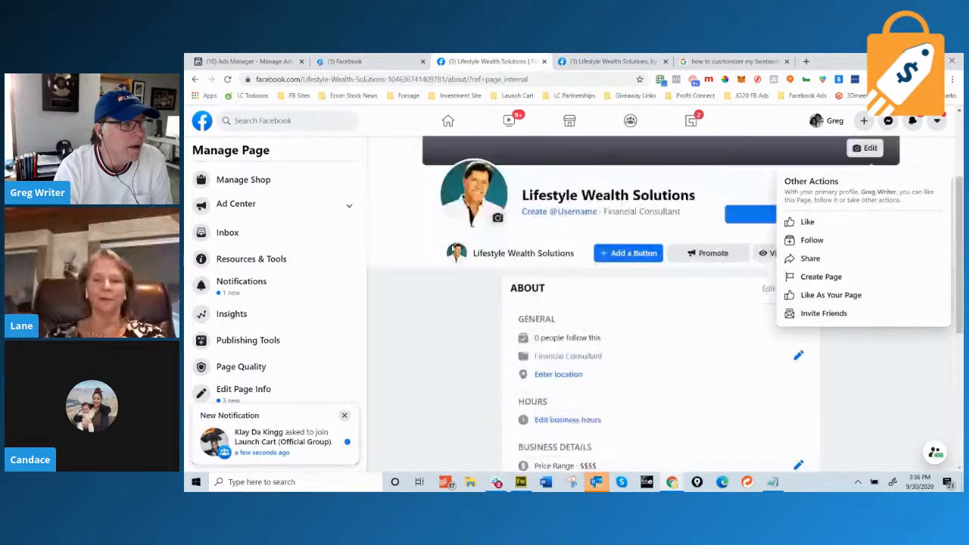
scroll(737, 247, "down", 3)
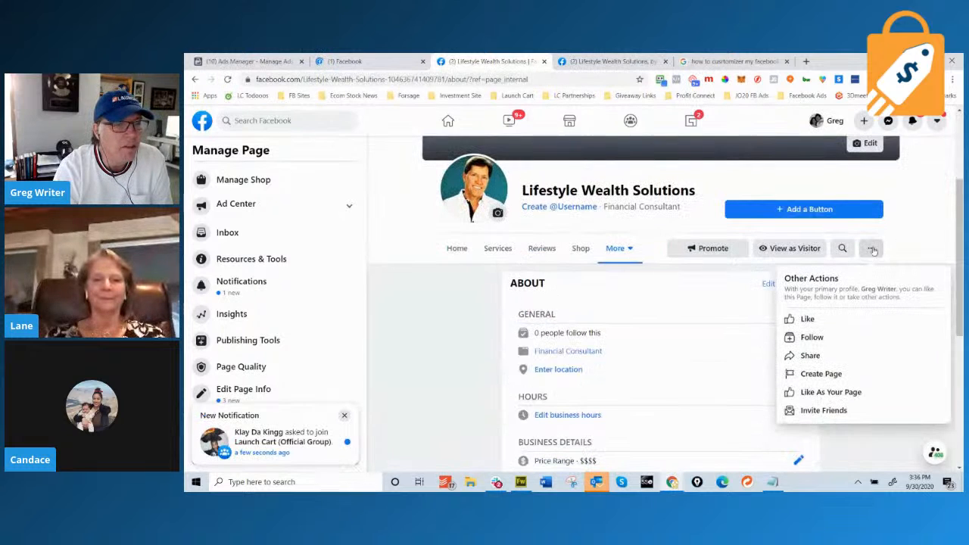
left_click(824, 409)
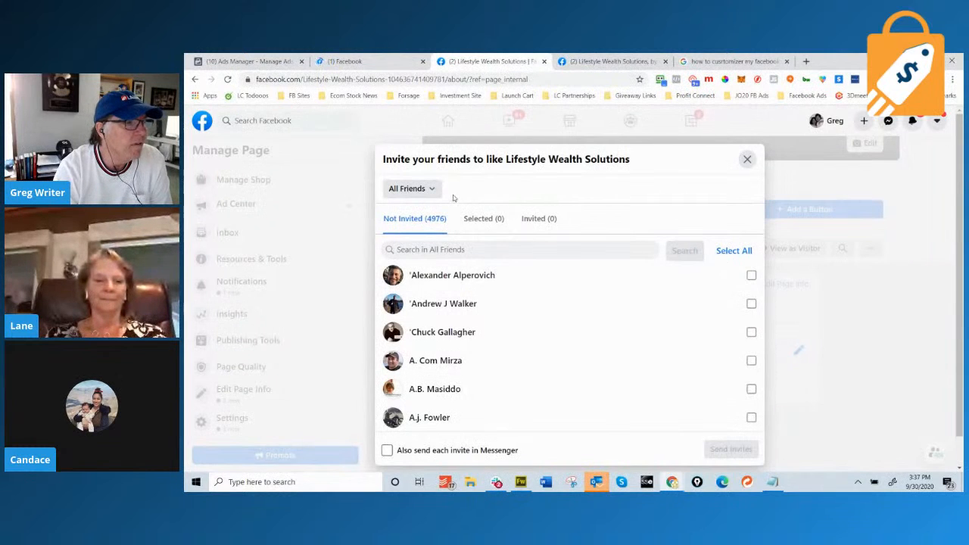
Browse the friend-group list, keep All Friends selected, and close the invite dialog.
left_click(431, 190)
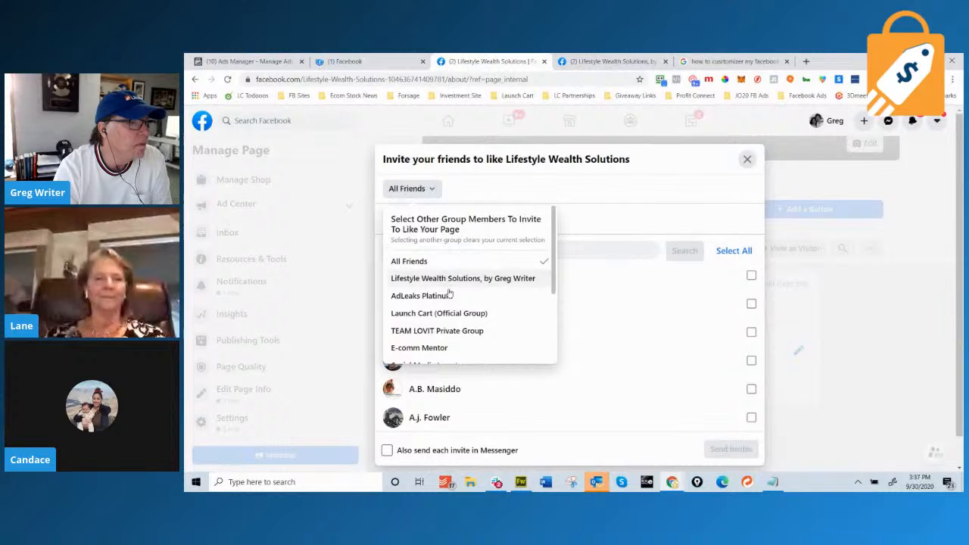
scroll(442, 330, "down", 3)
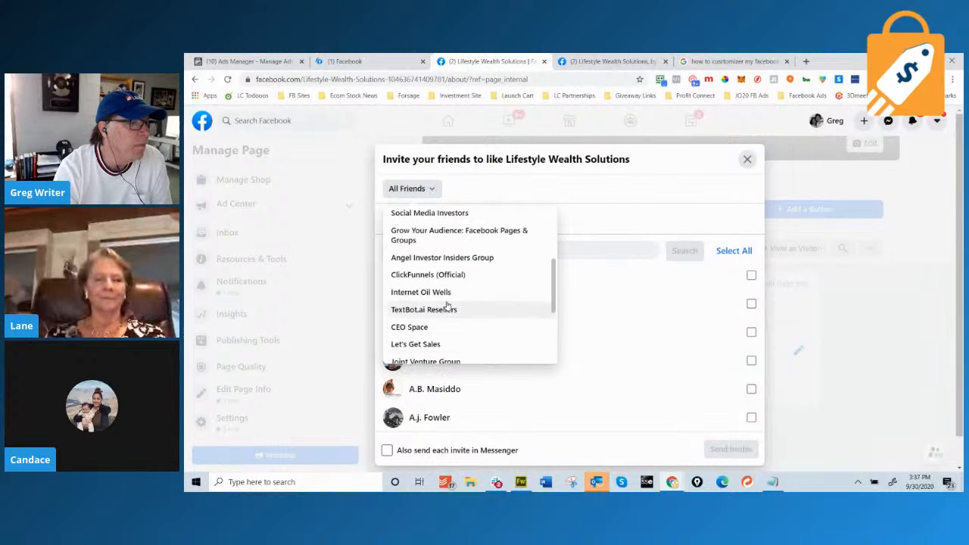
left_click(658, 291)
scroll(635, 328, "down", 4)
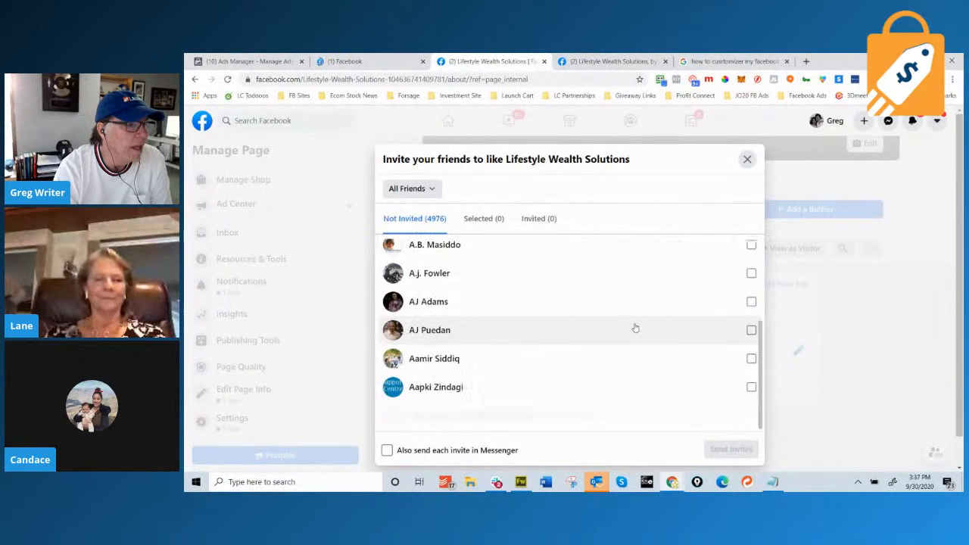
scroll(600, 363, "down", 1)
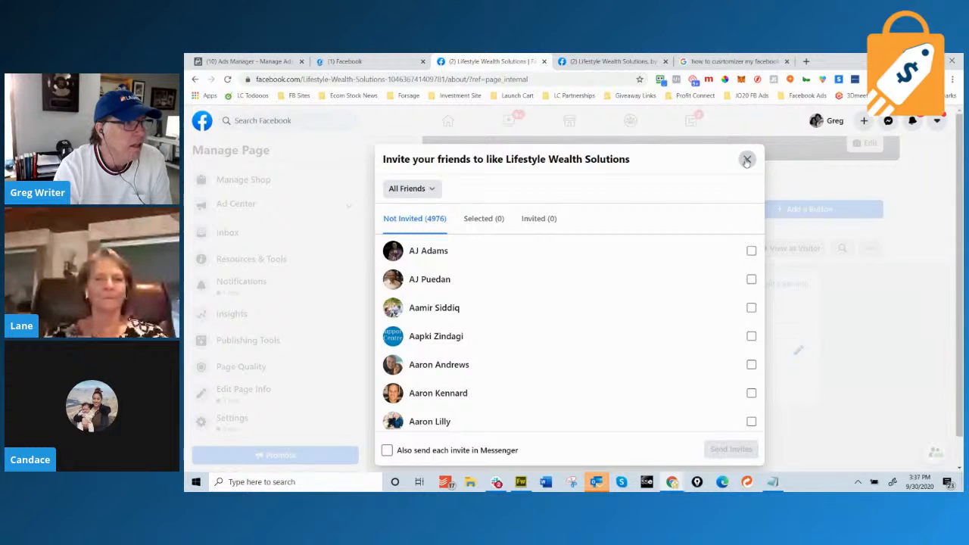
left_click(746, 160)
Copy the page's web address, up to its page ID, from the address bar.
left_click_drag(446, 79, 256, 79)
right_click(371, 80)
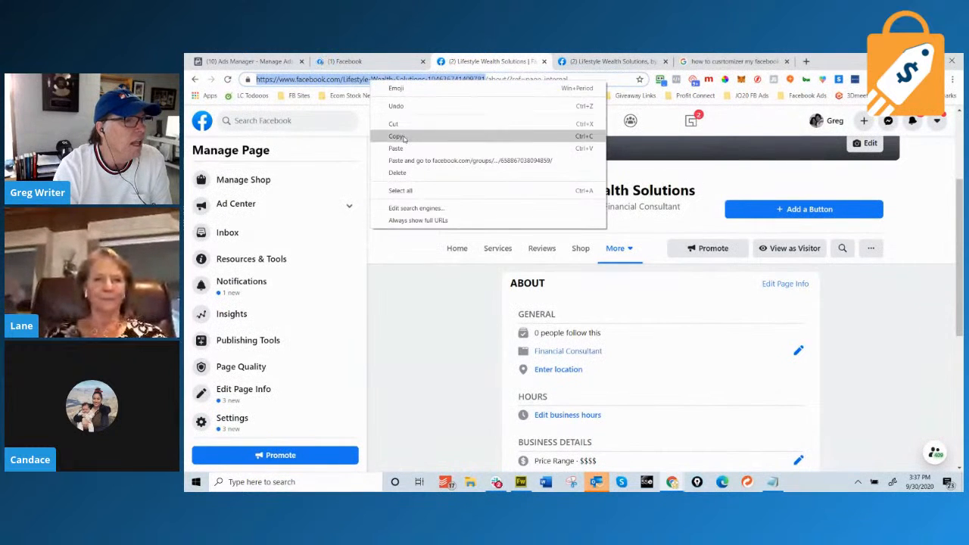
left_click(396, 136)
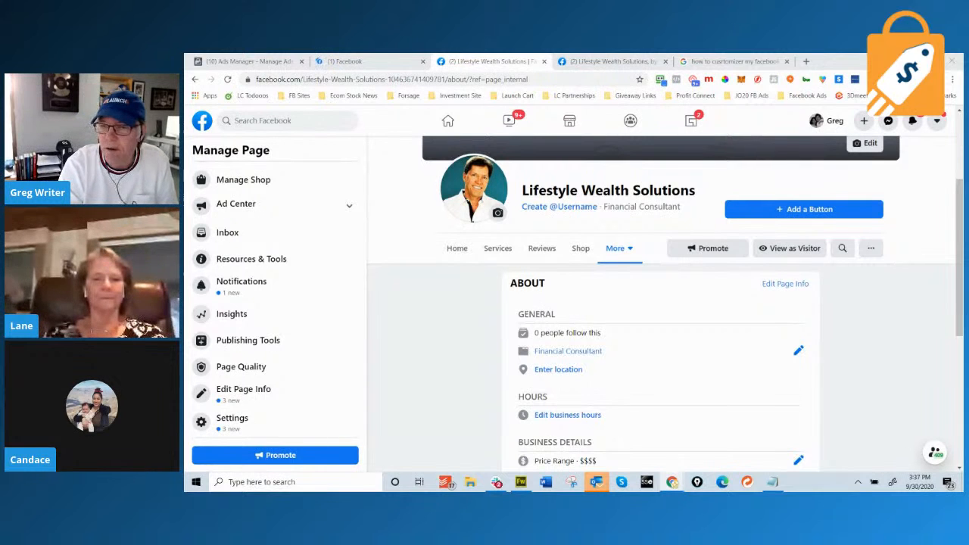
Scroll through the About section showing 0 followers and a $$$$ price range.
scroll(602, 250, "up", 2)
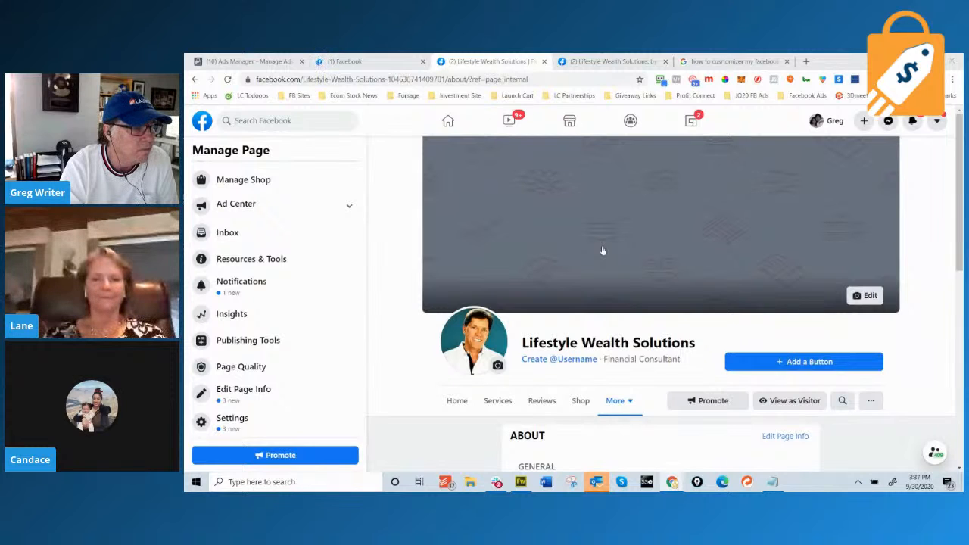
scroll(603, 251, "down", 8)
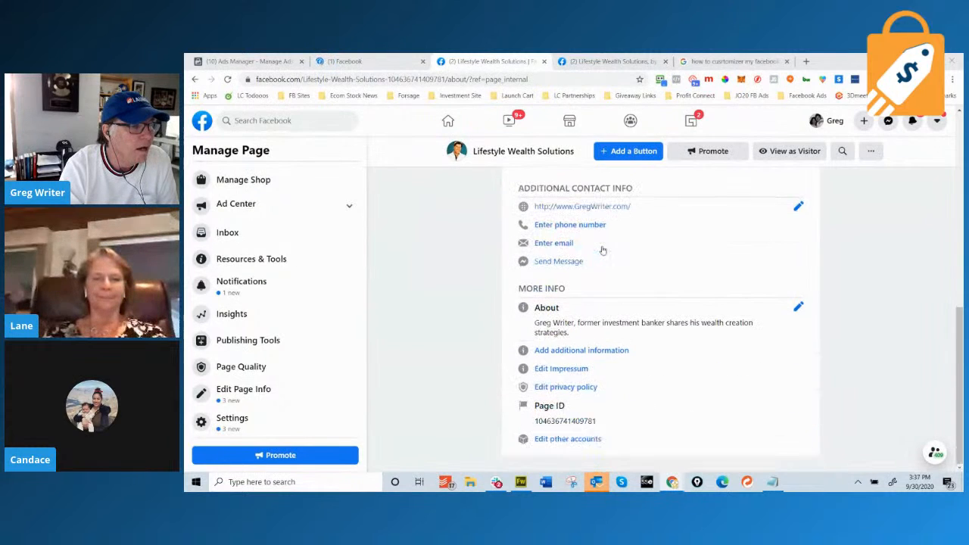
scroll(603, 250, "up", 8)
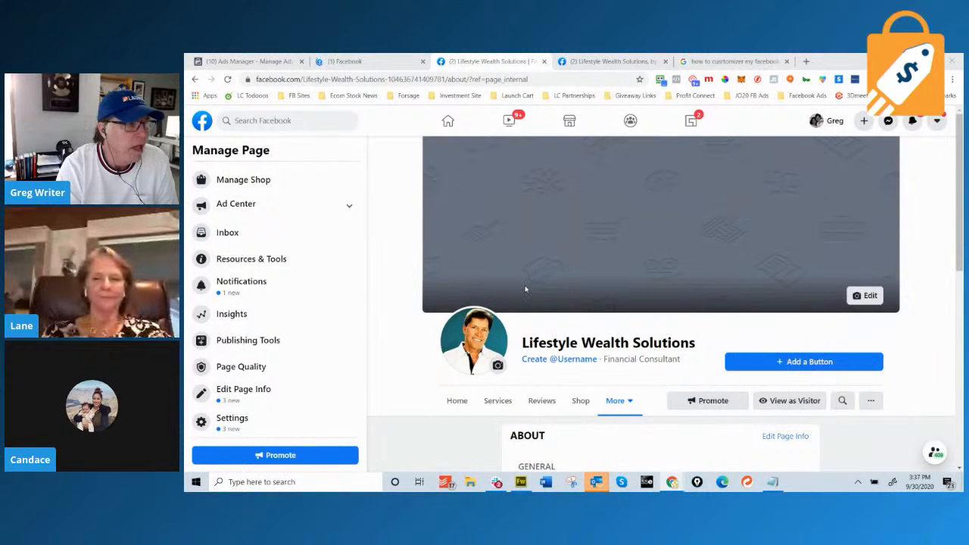
scroll(695, 295, "down", 2)
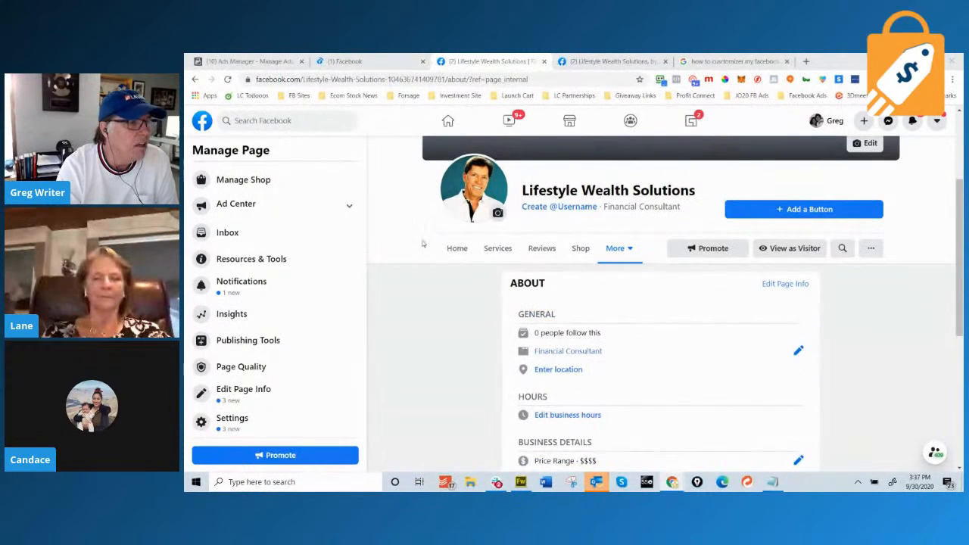
Switch Lifestyle Wealth Solutions to its Home feed and review the posts.
left_click(454, 251)
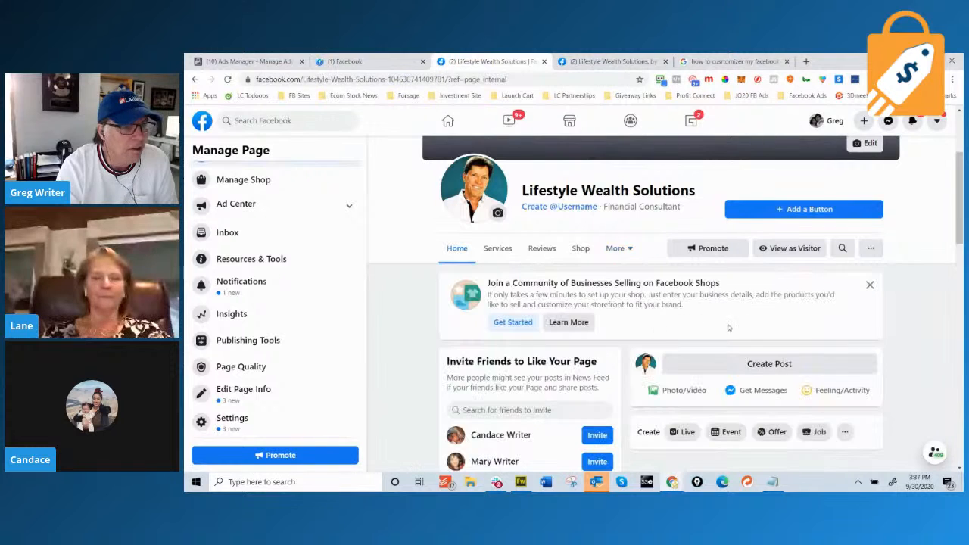
scroll(793, 354, "down", 2)
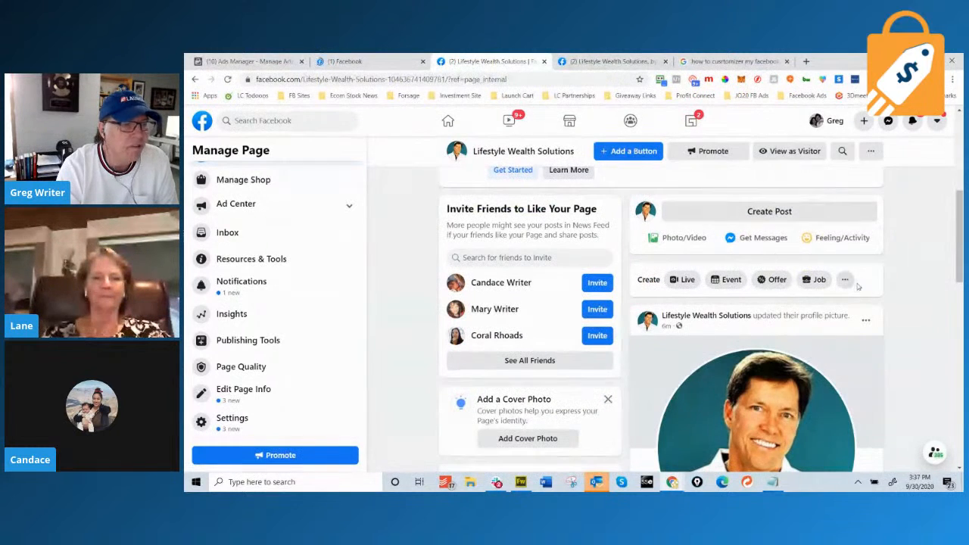
scroll(858, 286, "down", 2)
scroll(768, 258, "down", 3)
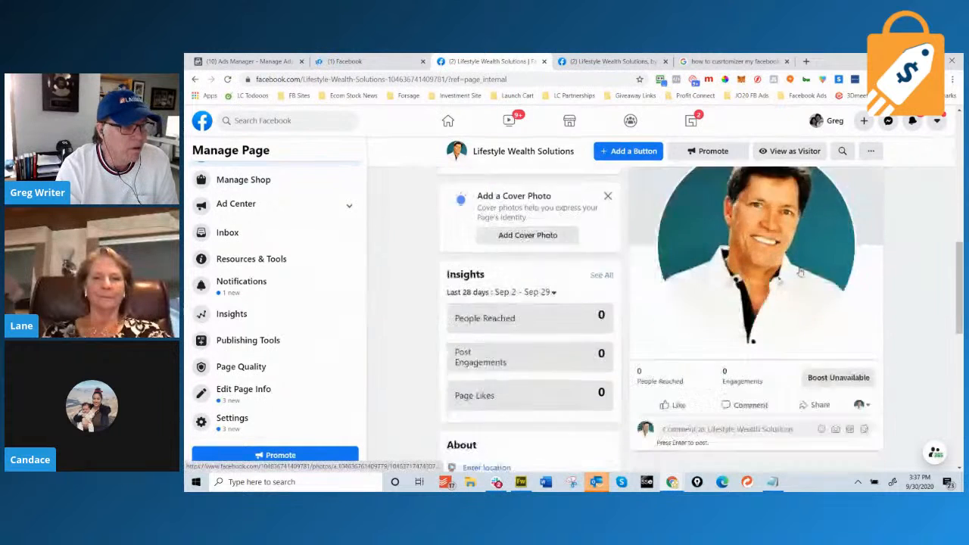
scroll(800, 271, "down", 1)
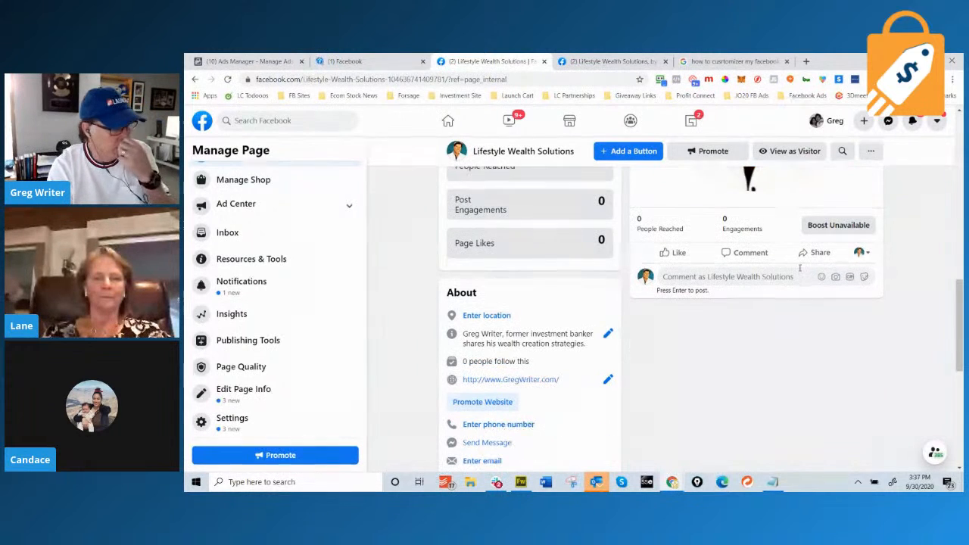
scroll(799, 267, "down", 4)
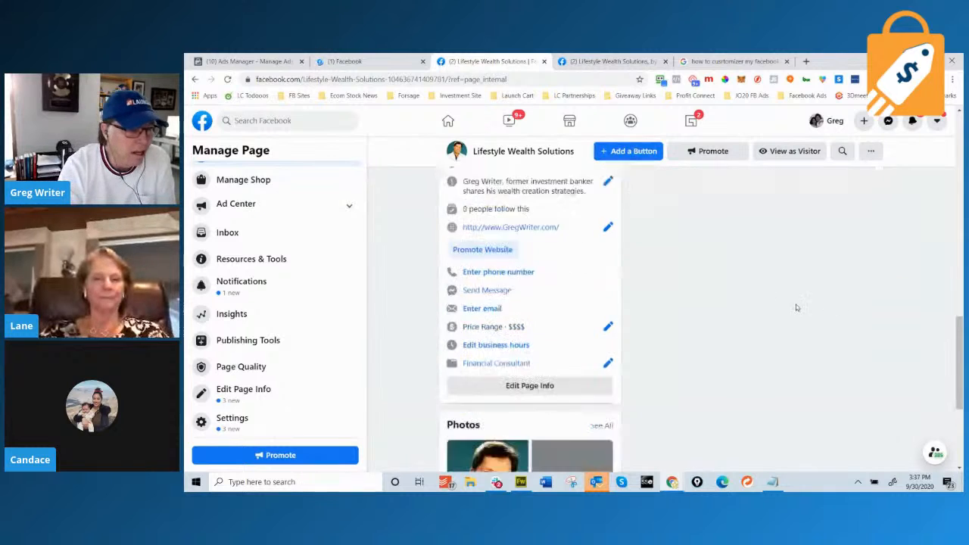
scroll(785, 300, "up", 2)
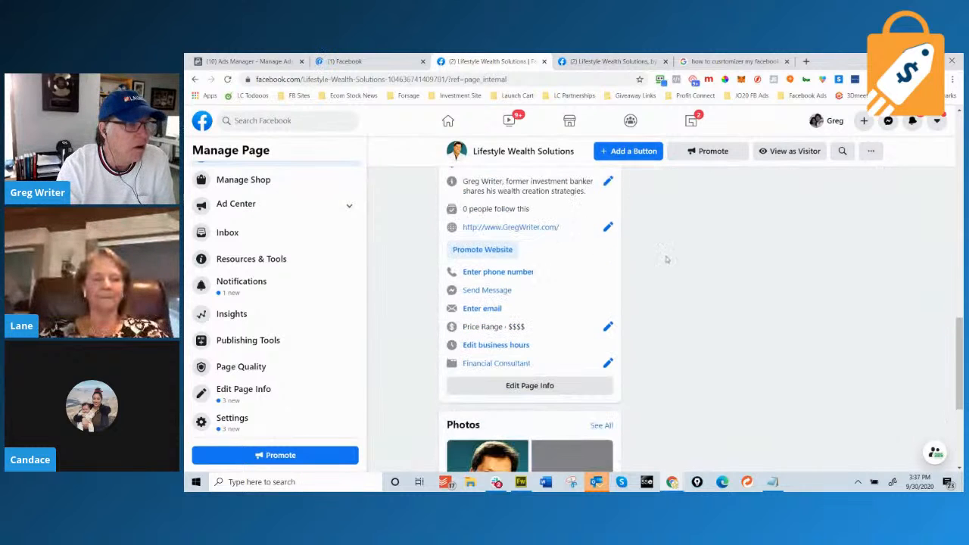
scroll(772, 348, "down", 4)
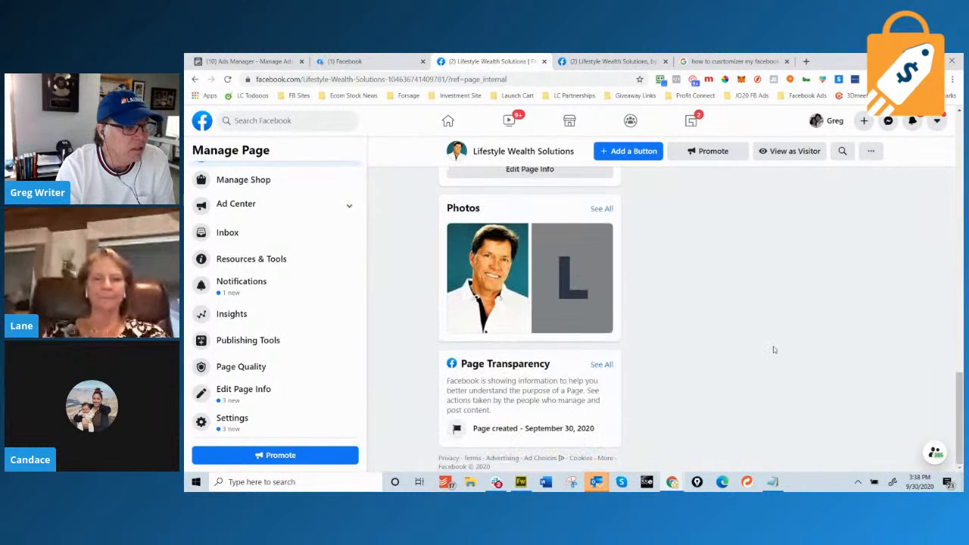
scroll(778, 353, "up", 15)
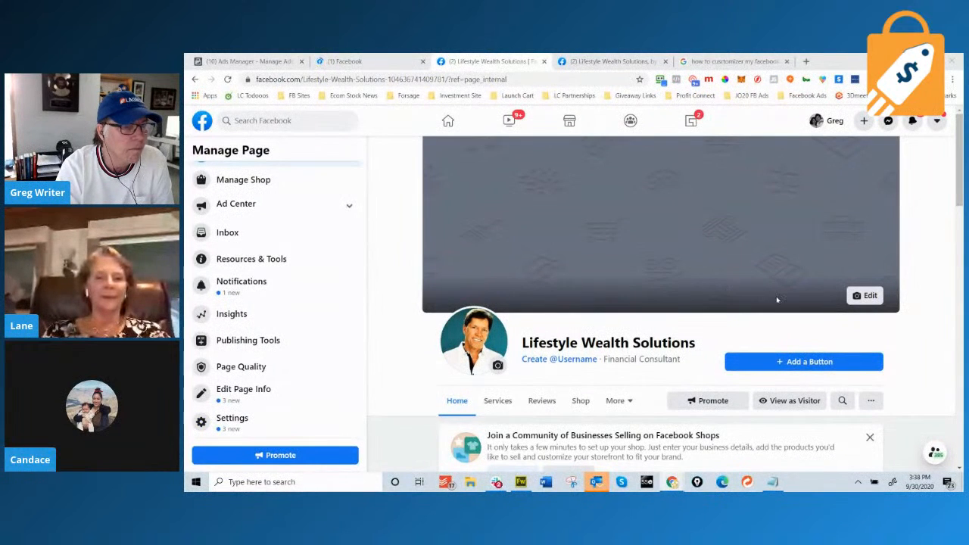
scroll(652, 304, "down", 2)
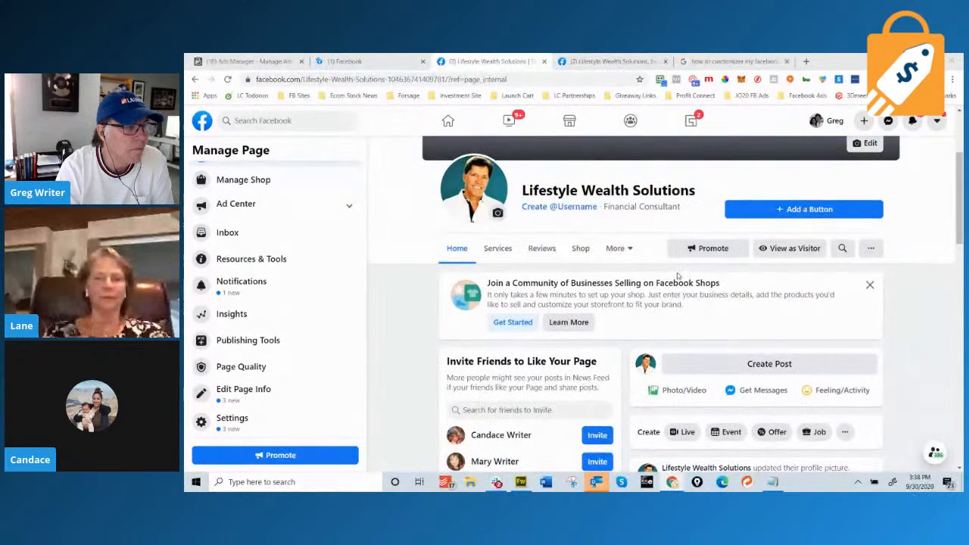
left_click(804, 210)
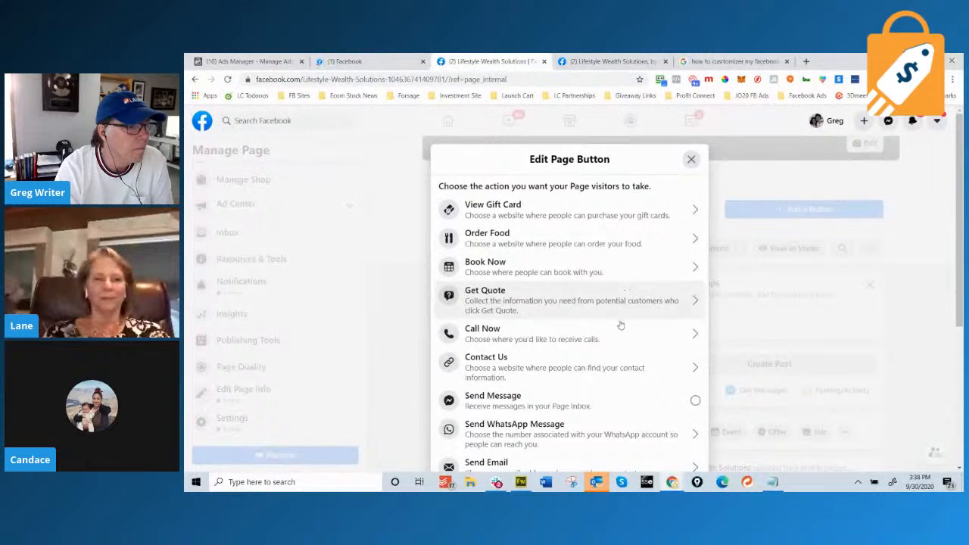
scroll(618, 318, "down", 3)
scroll(617, 338, "down", 1)
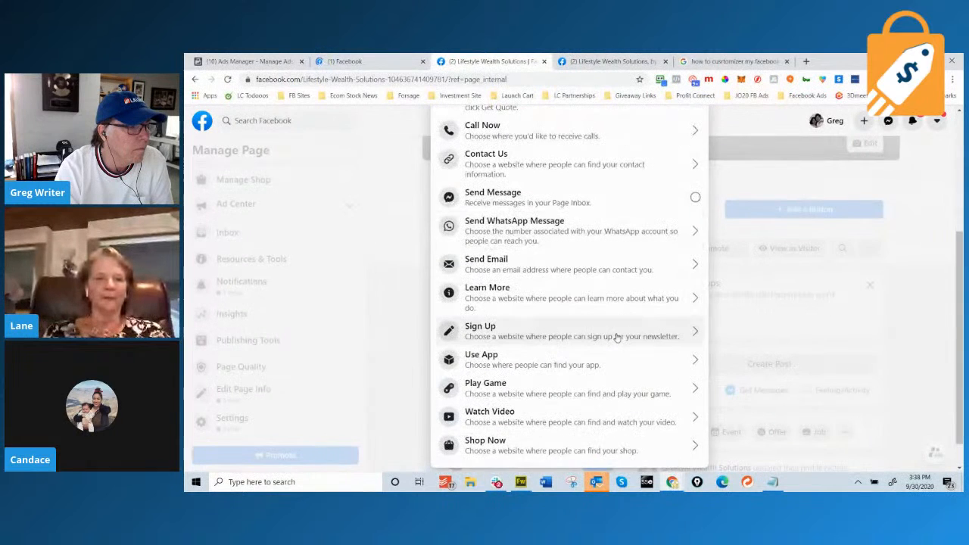
scroll(616, 338, "down", 1)
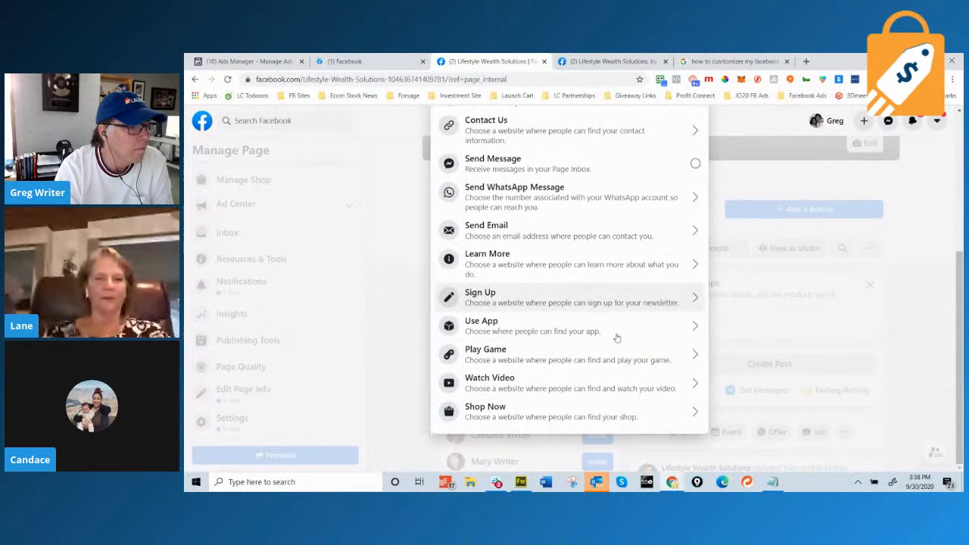
left_click(667, 418)
left_click(519, 274)
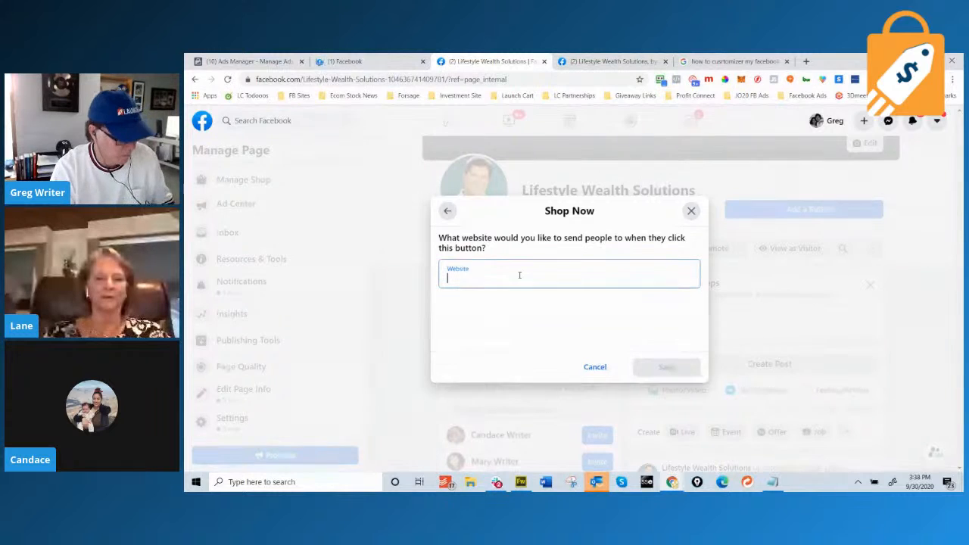
type("http")
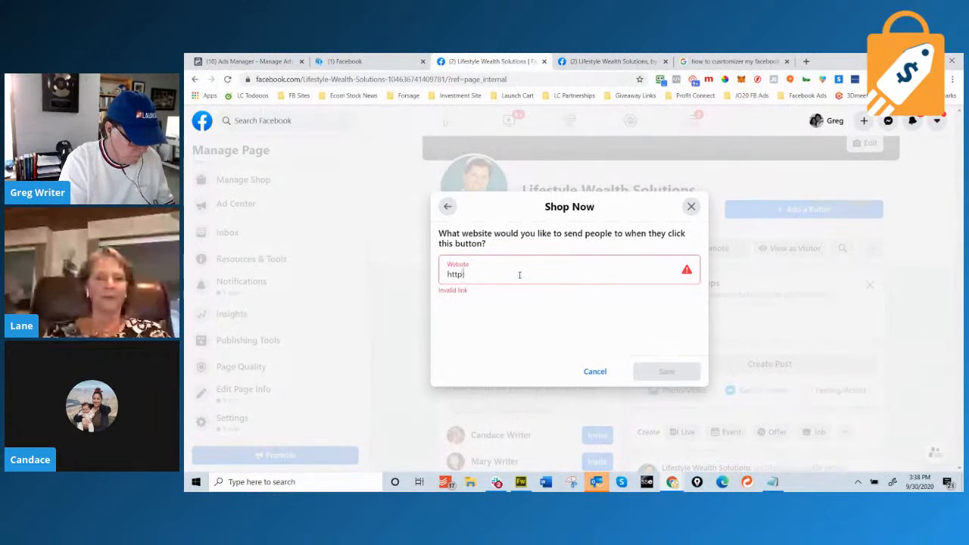
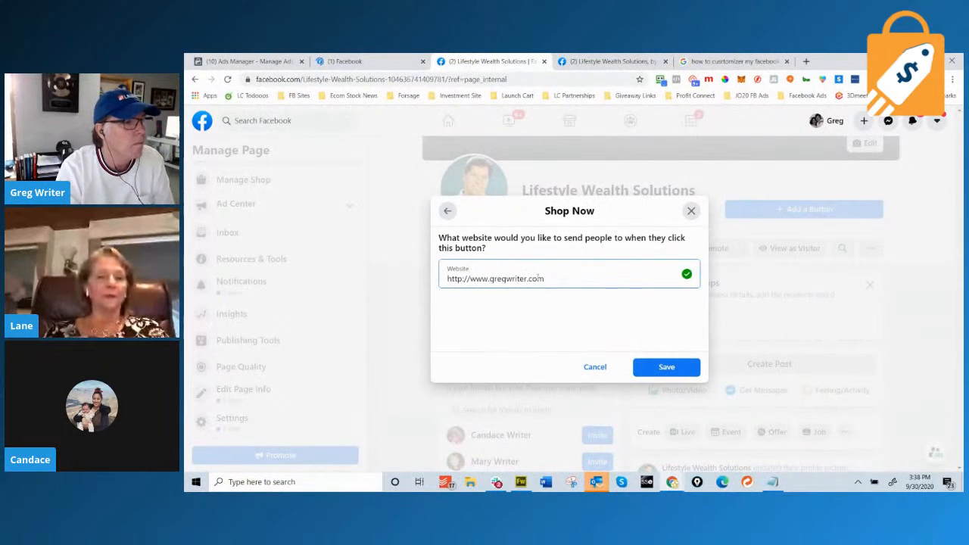
triple_click(489, 277)
right_click(511, 279)
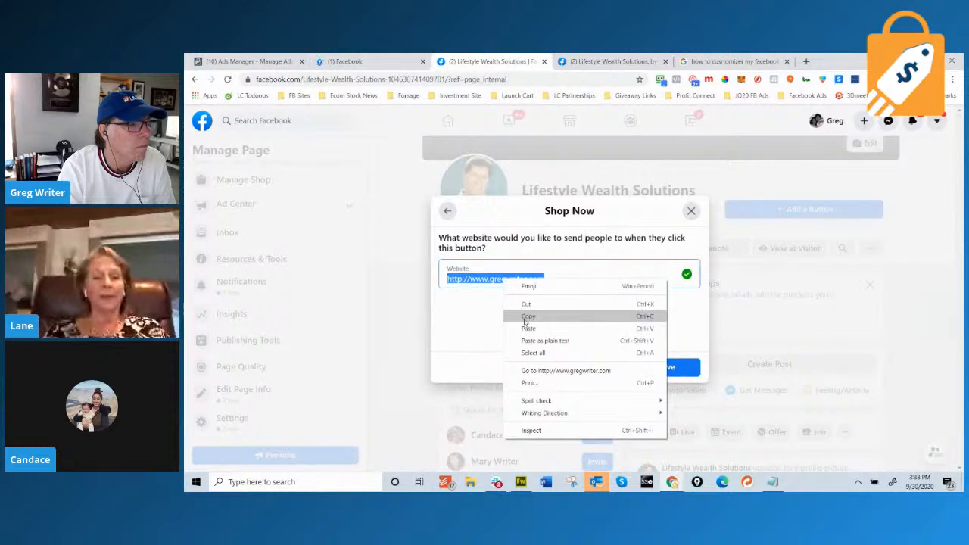
left_click(525, 320)
left_click(594, 367)
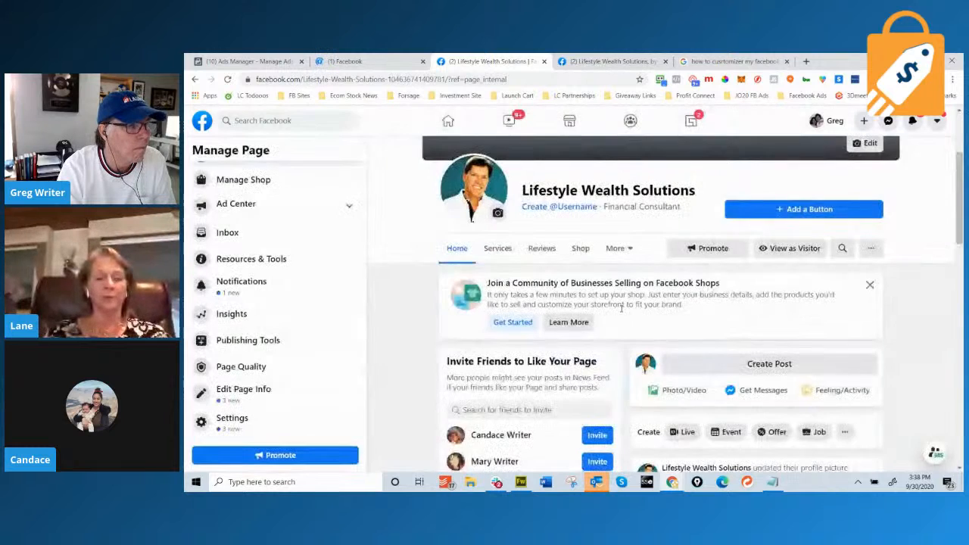
left_click(824, 210)
Create a Learn More button linking to the copied website address and save it.
scroll(601, 285, "down", 3)
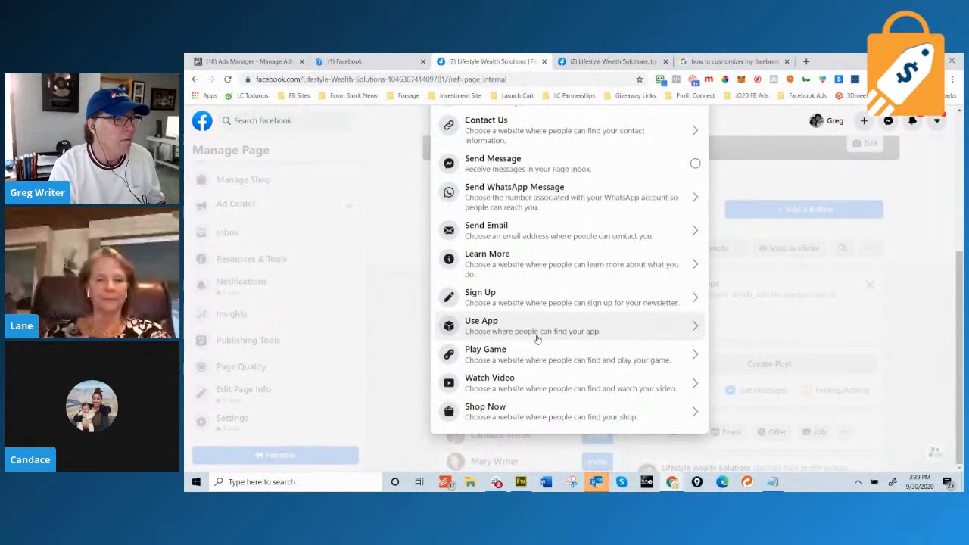
scroll(538, 333, "up", 1)
left_click(618, 308)
left_click(551, 270)
key("ctrl+v")
left_click(666, 363)
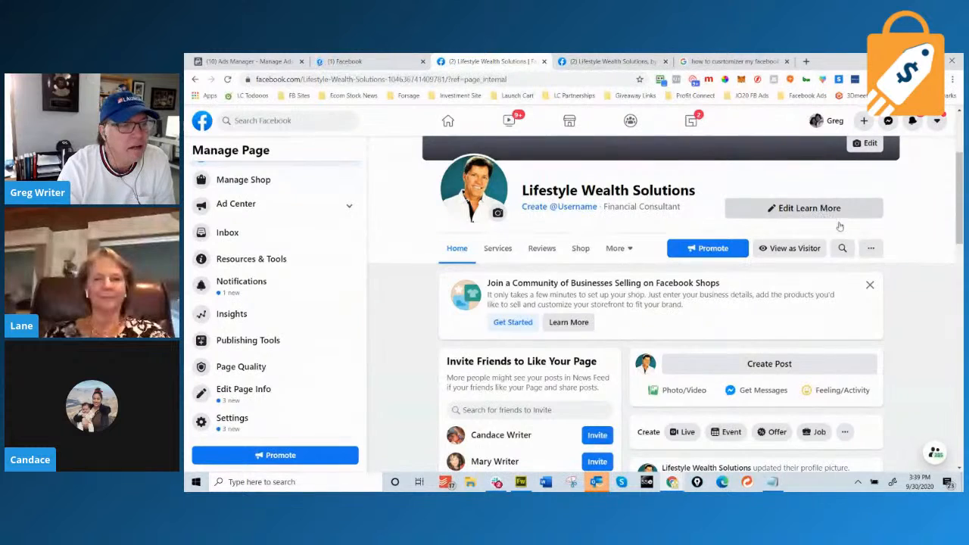
scroll(843, 242, "up", 2)
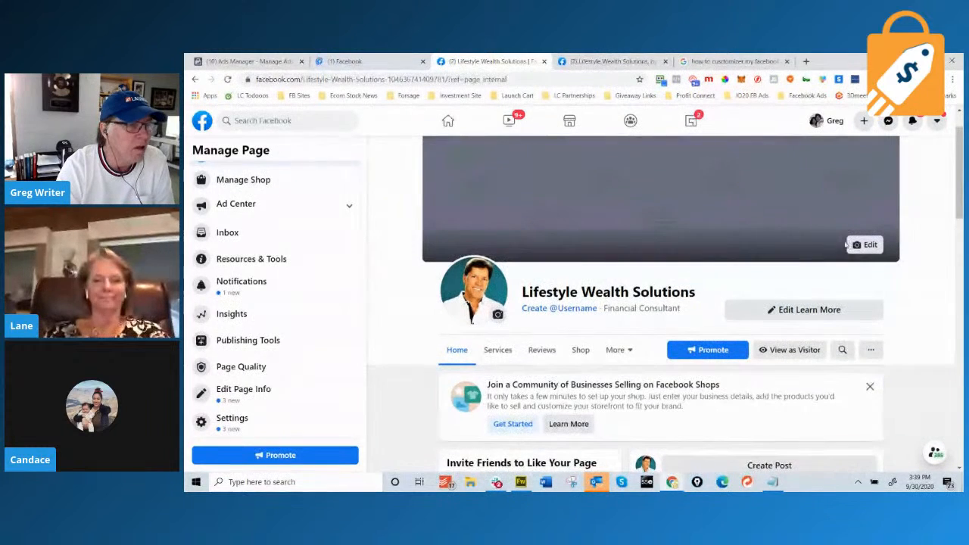
scroll(844, 245, "down", 1)
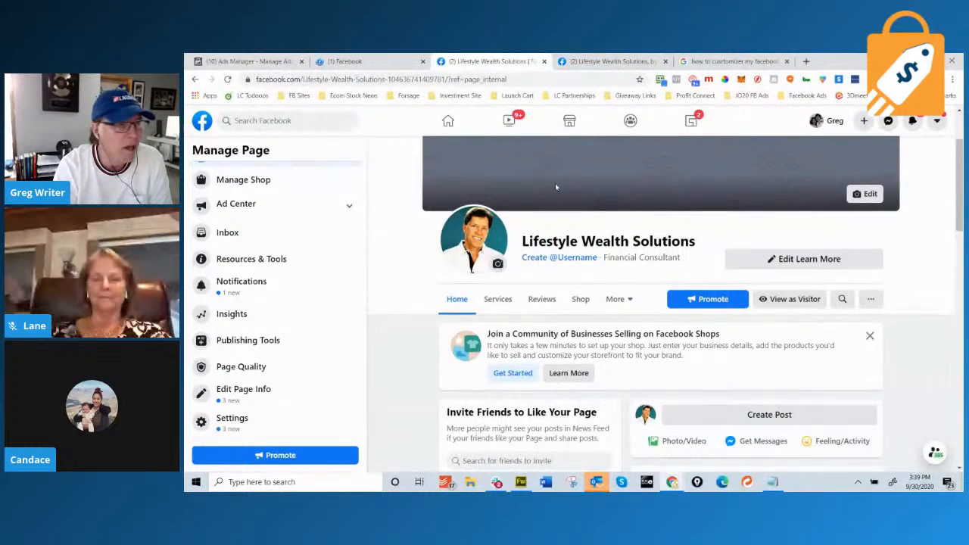
scroll(493, 278, "down", 8)
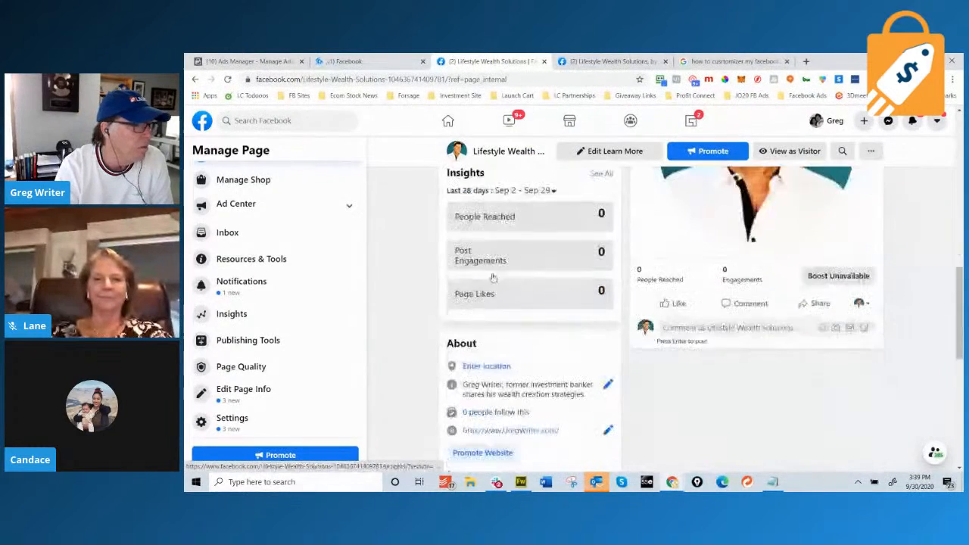